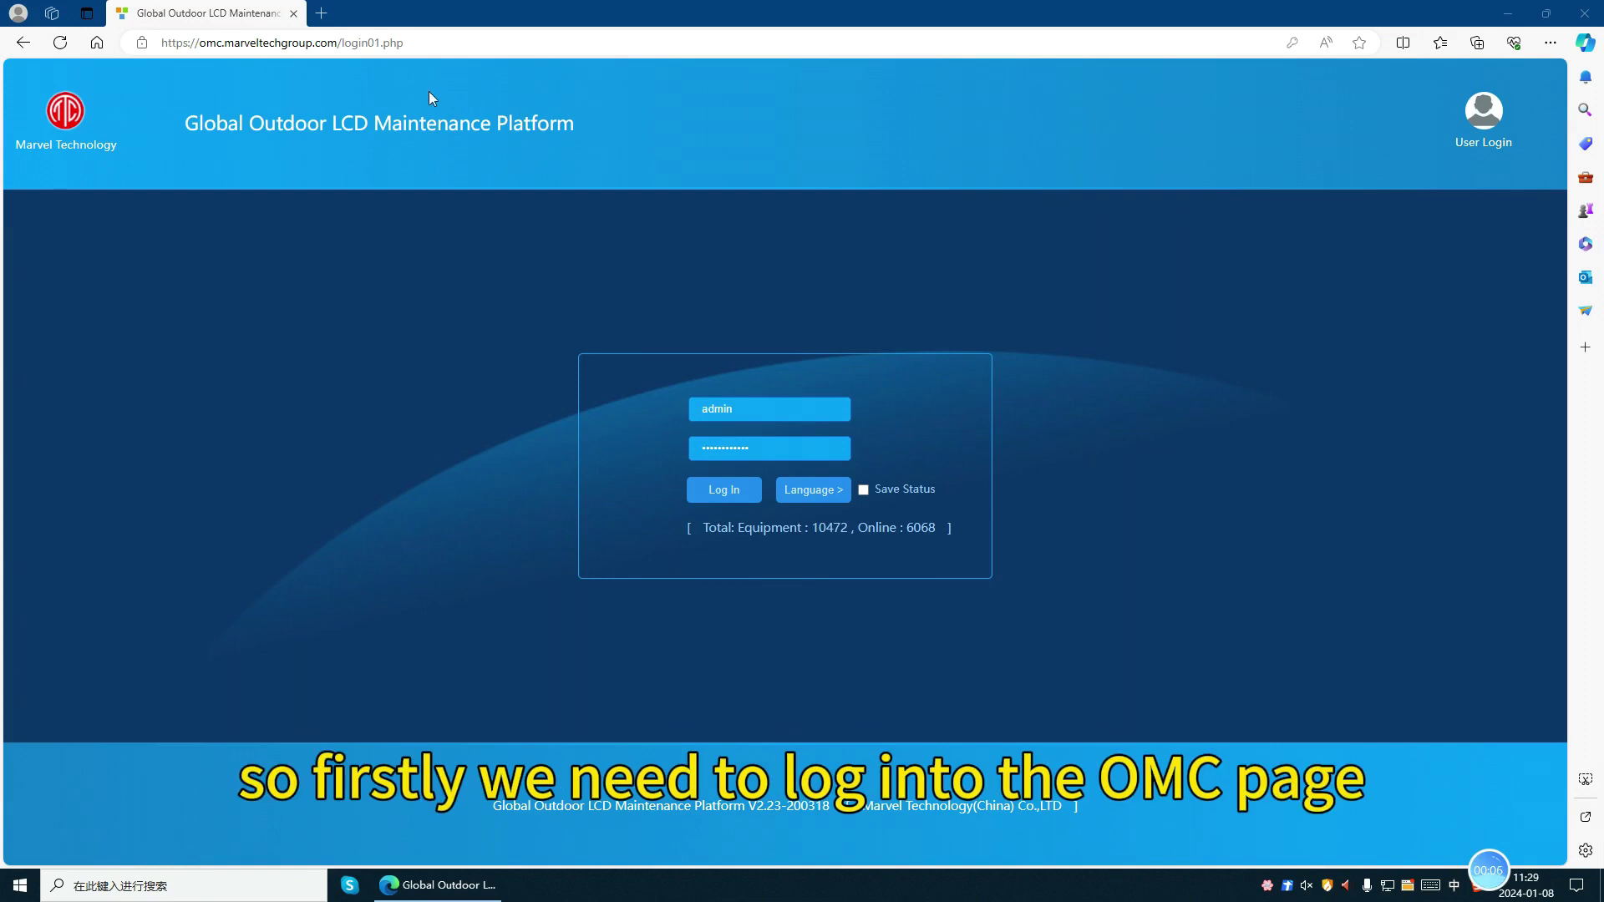
- Load the maintenance platform site at omc.marveltechgroup.com
left_click(440, 43)
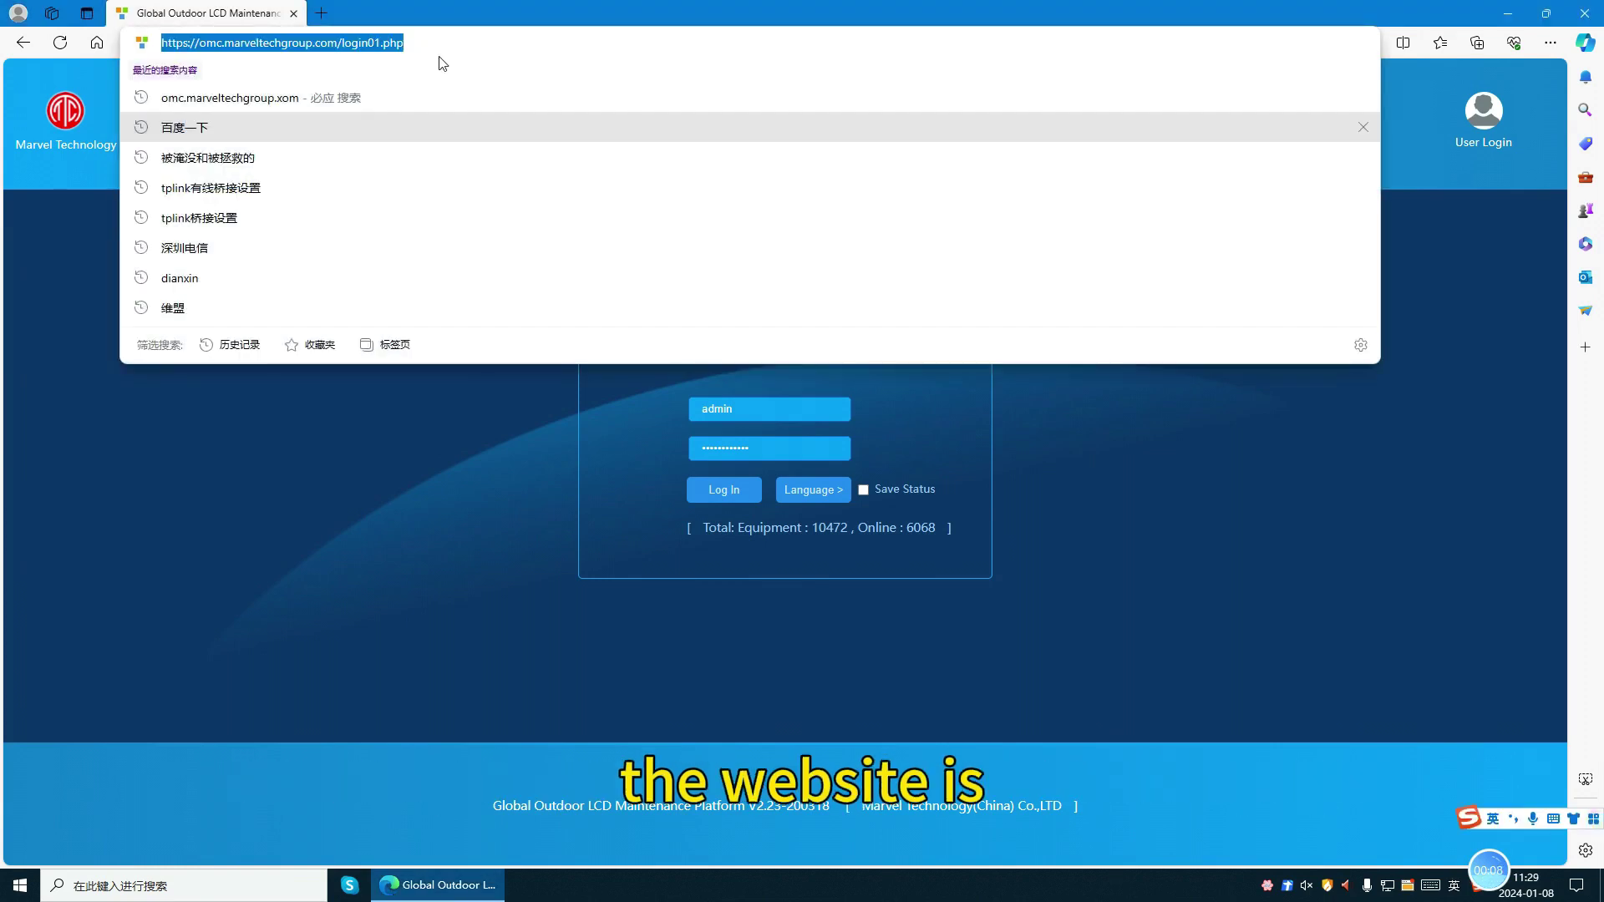
type("omc.")
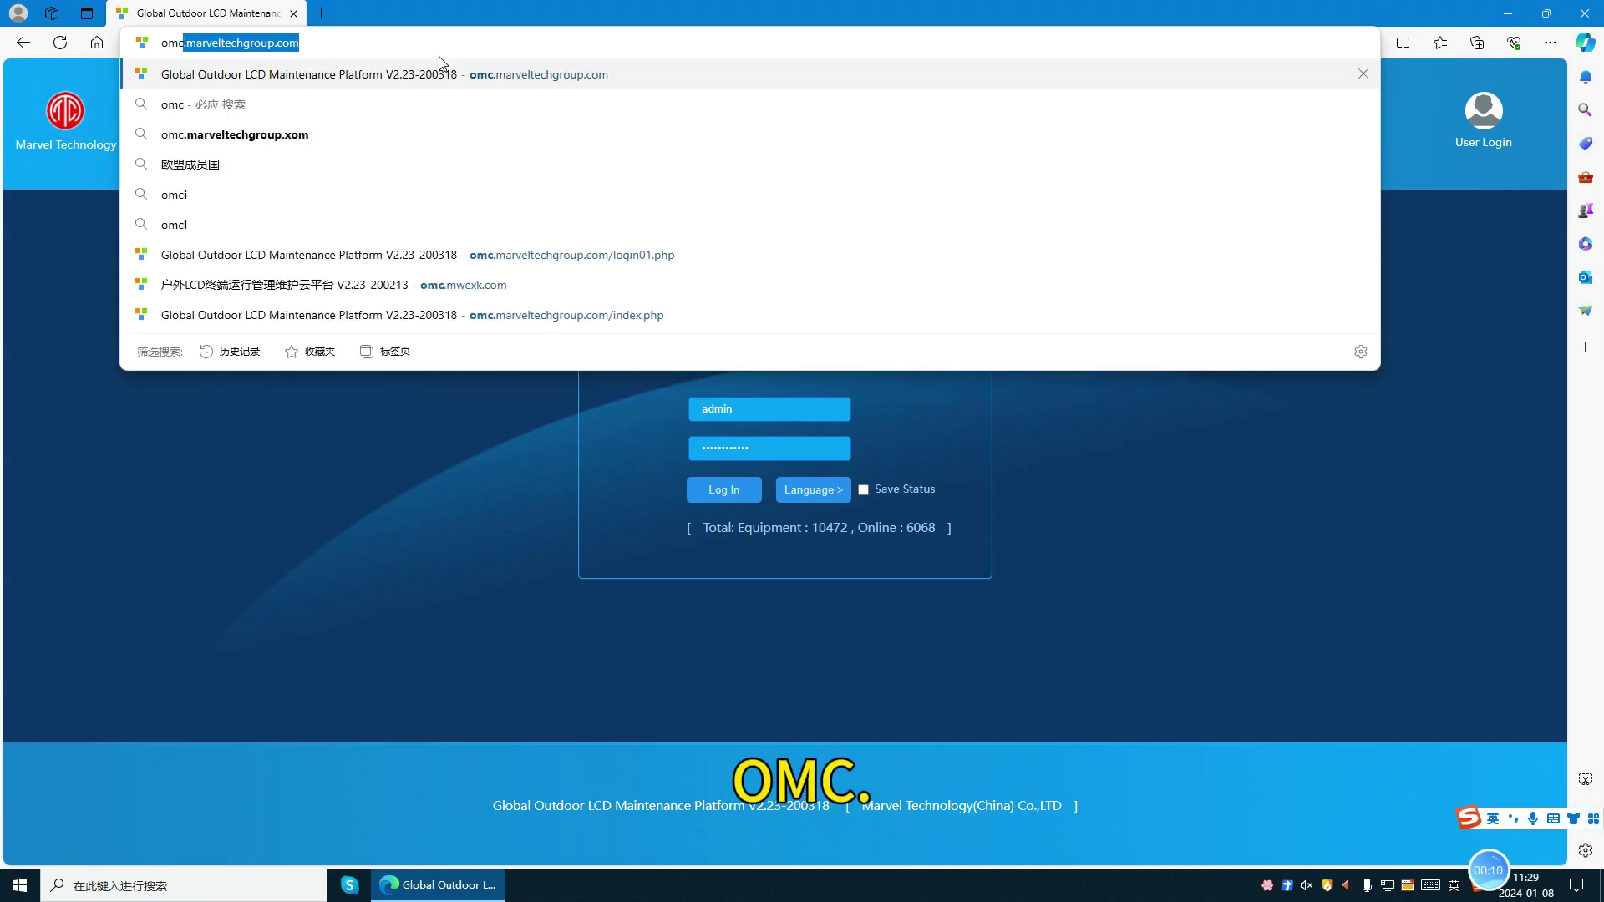
type("mar")
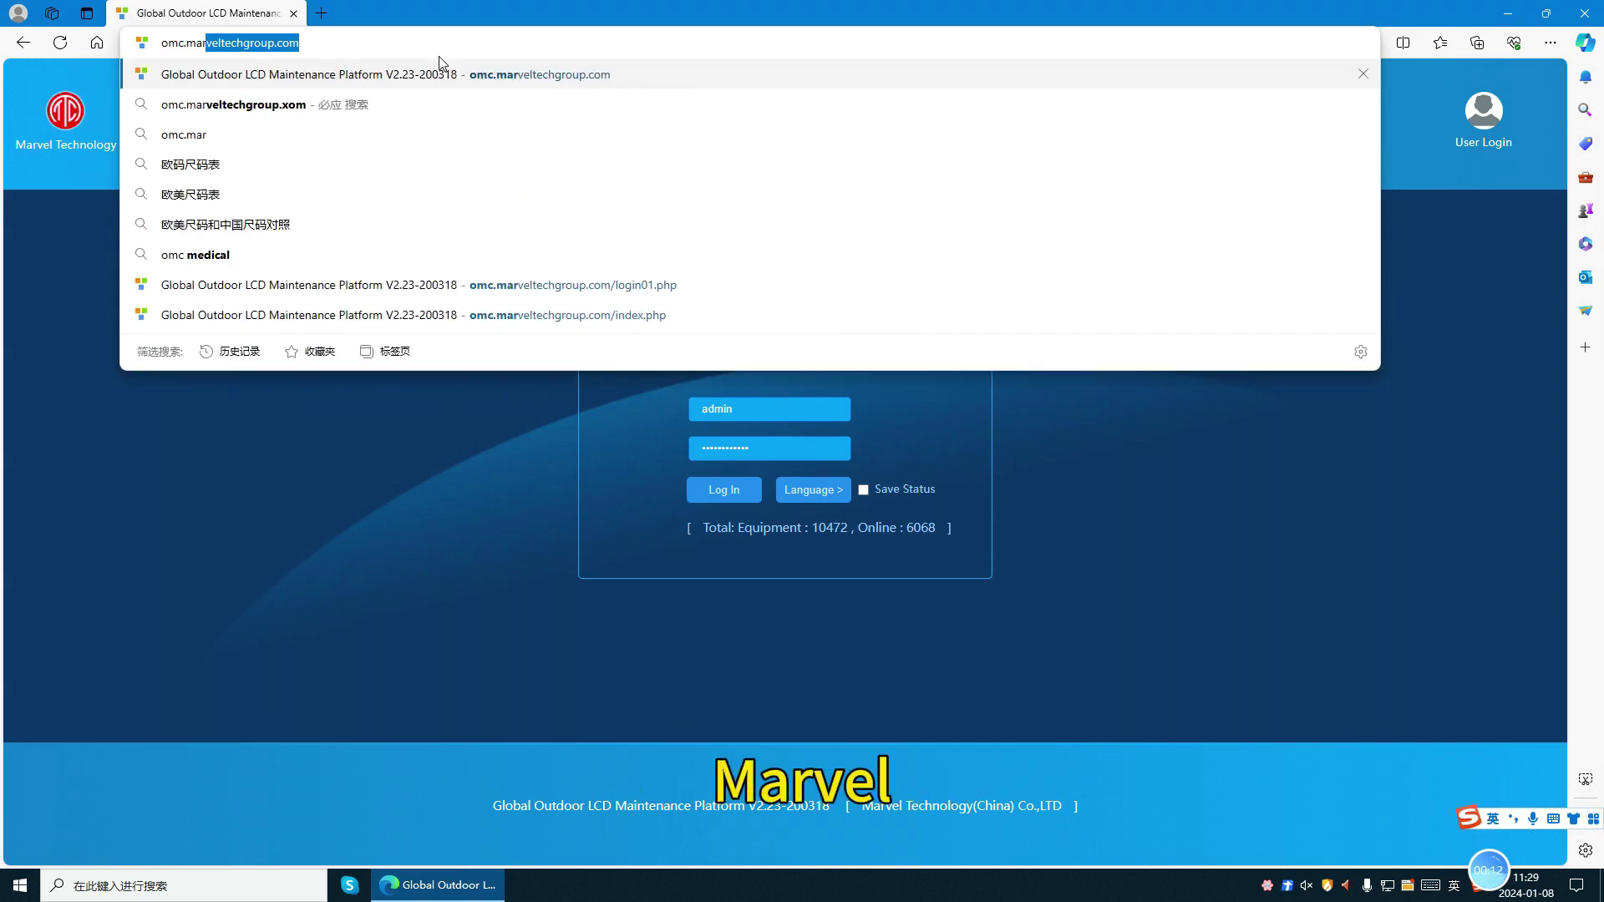
type("velte")
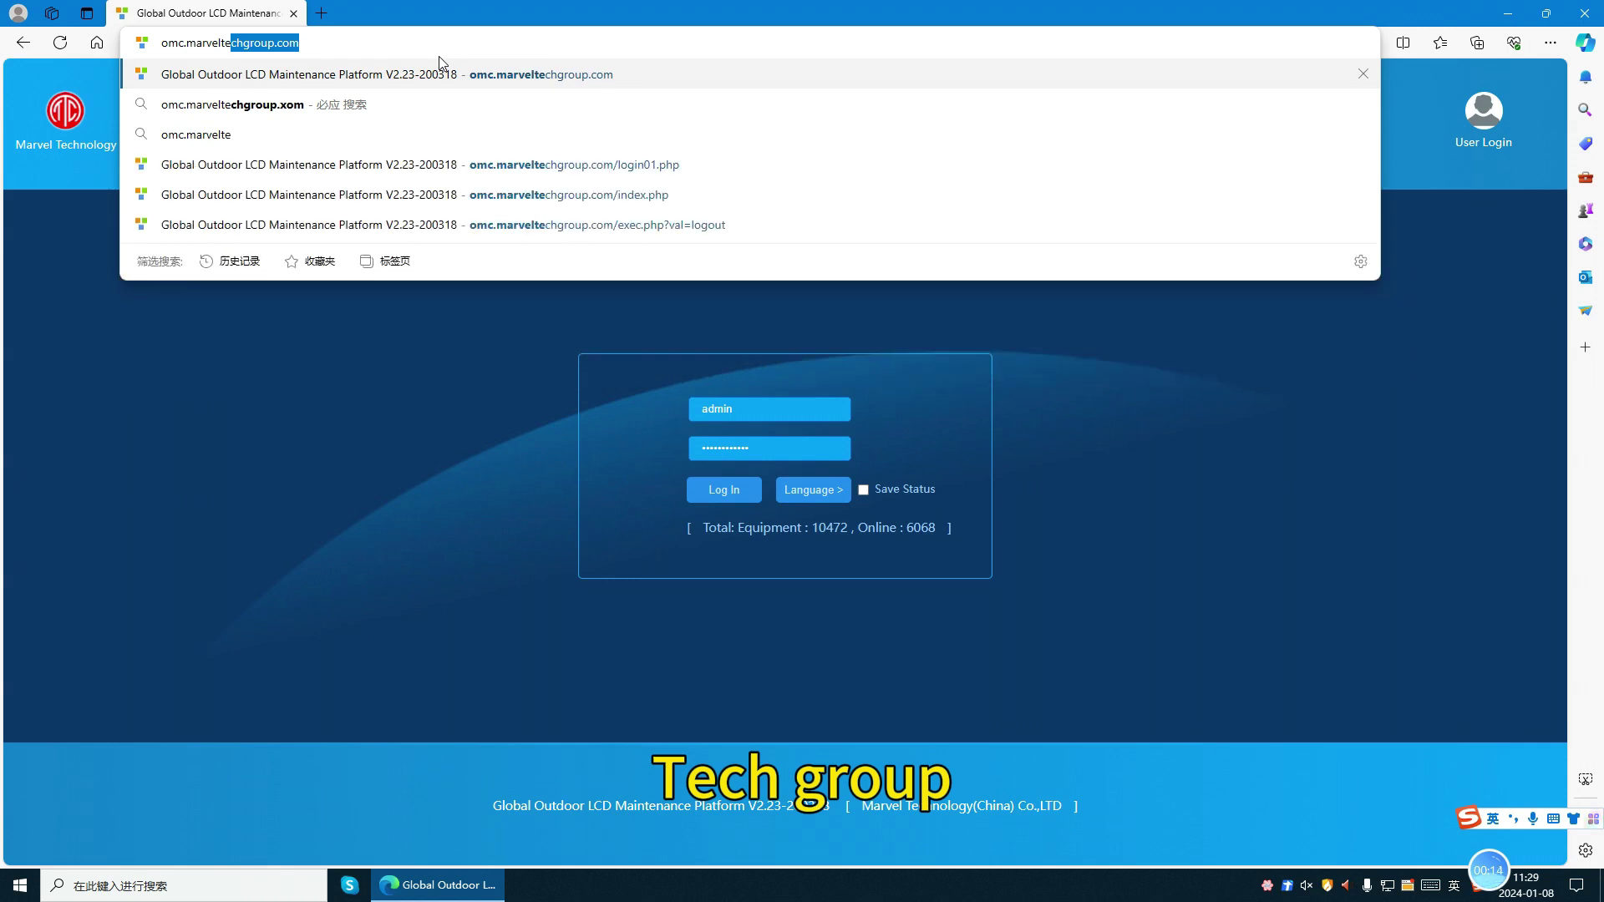
type("chgroup")
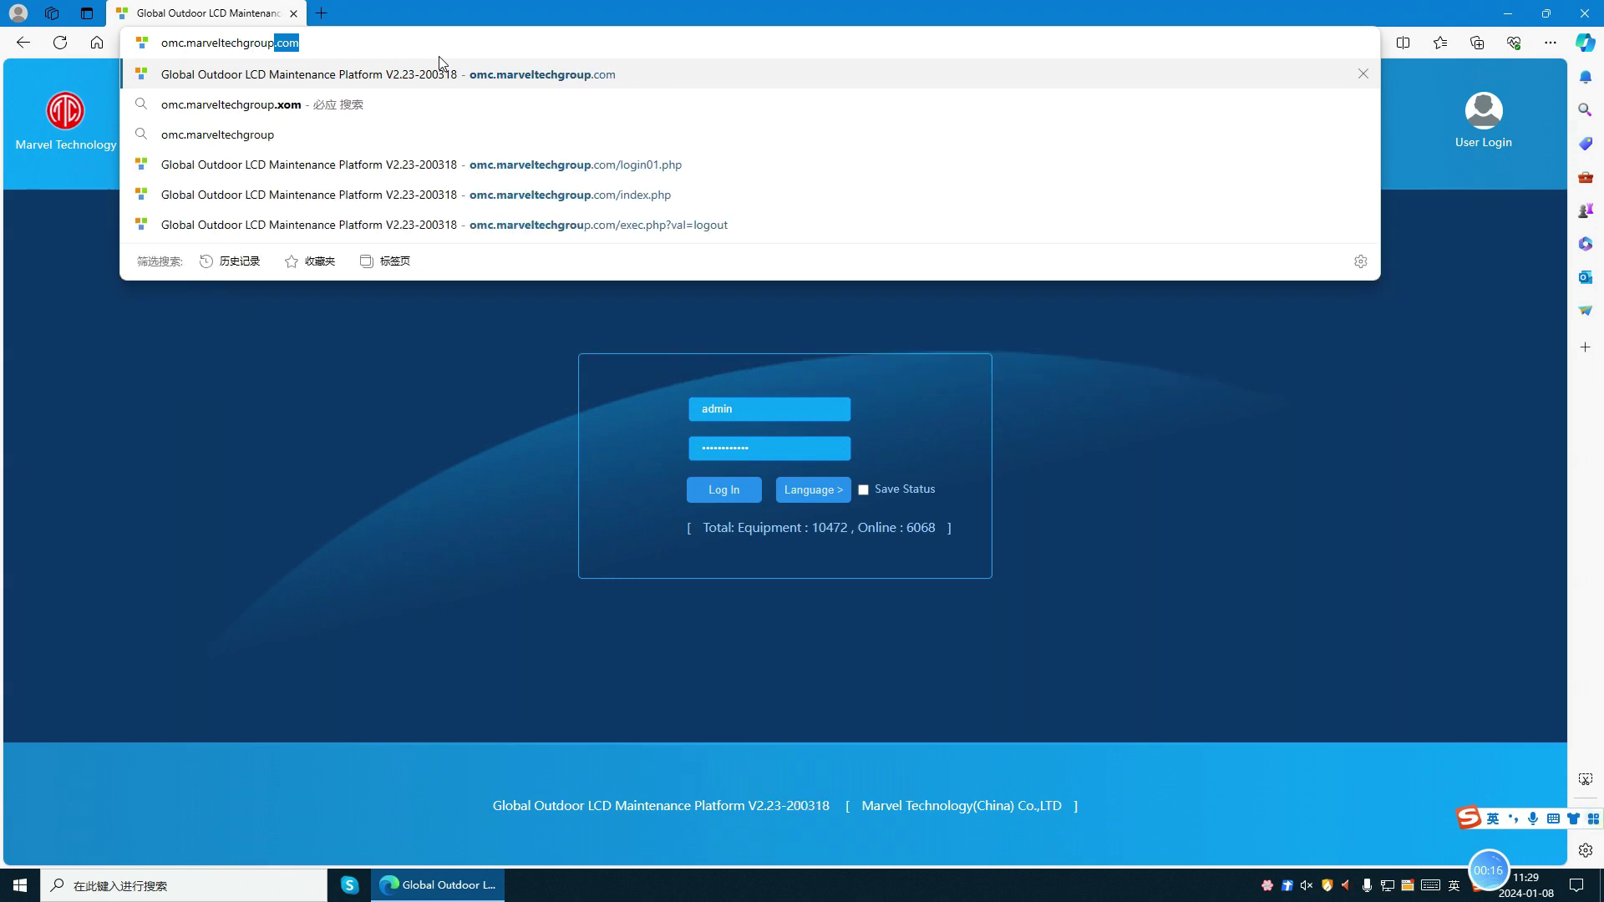
key("Return")
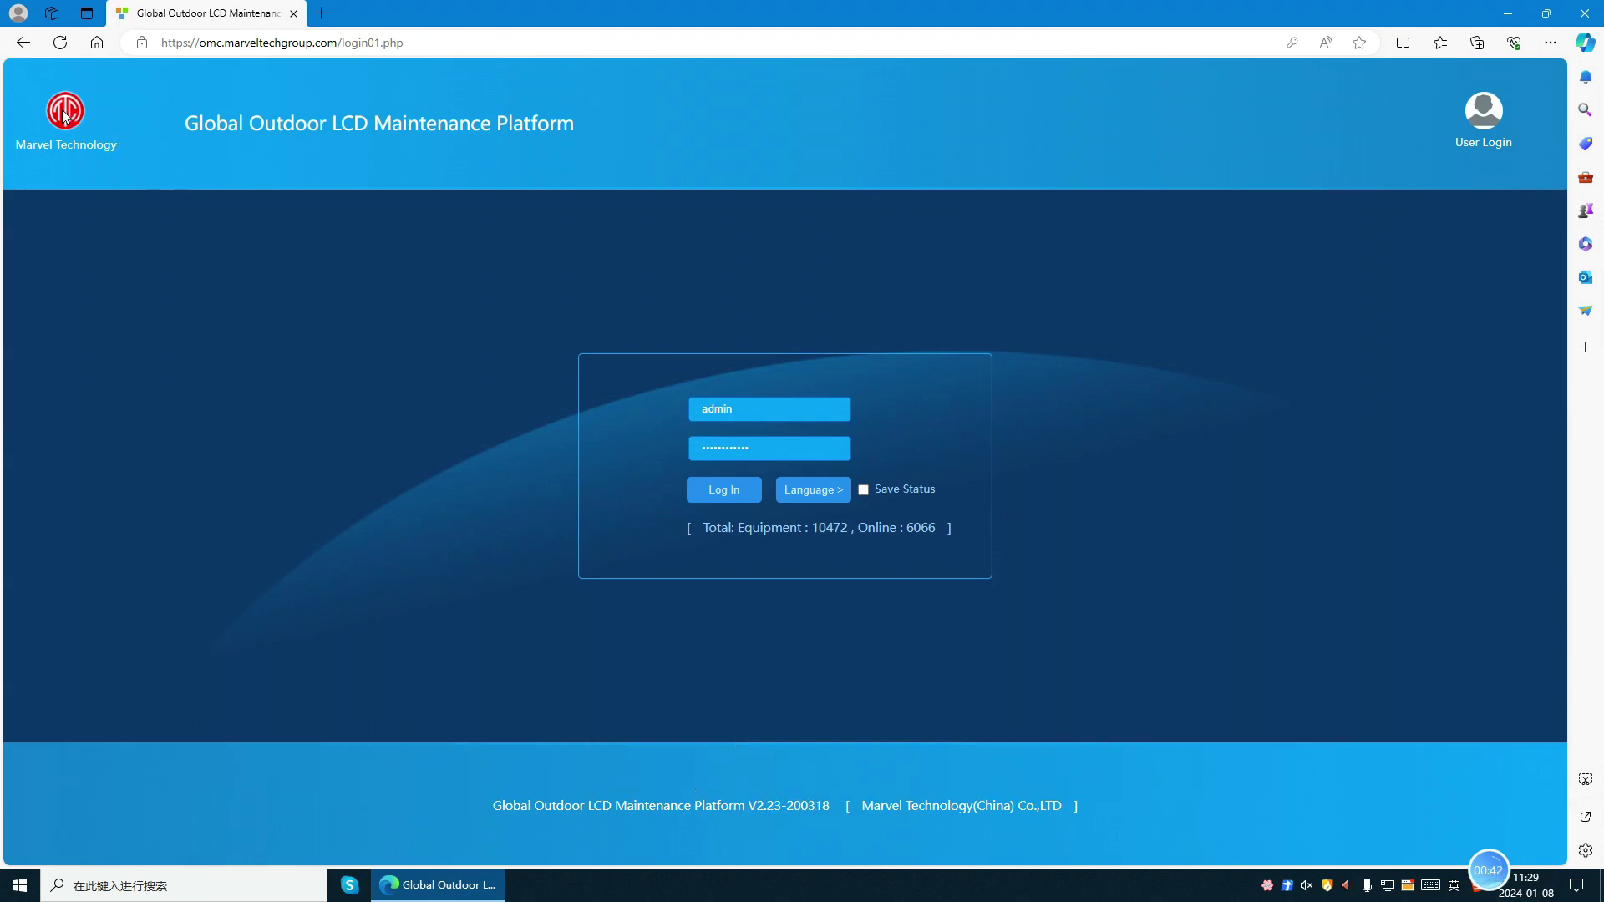
- Log in to the maintenance platform with the already filled-in admin account and saved password
left_click(769, 411)
left_click(1126, 378)
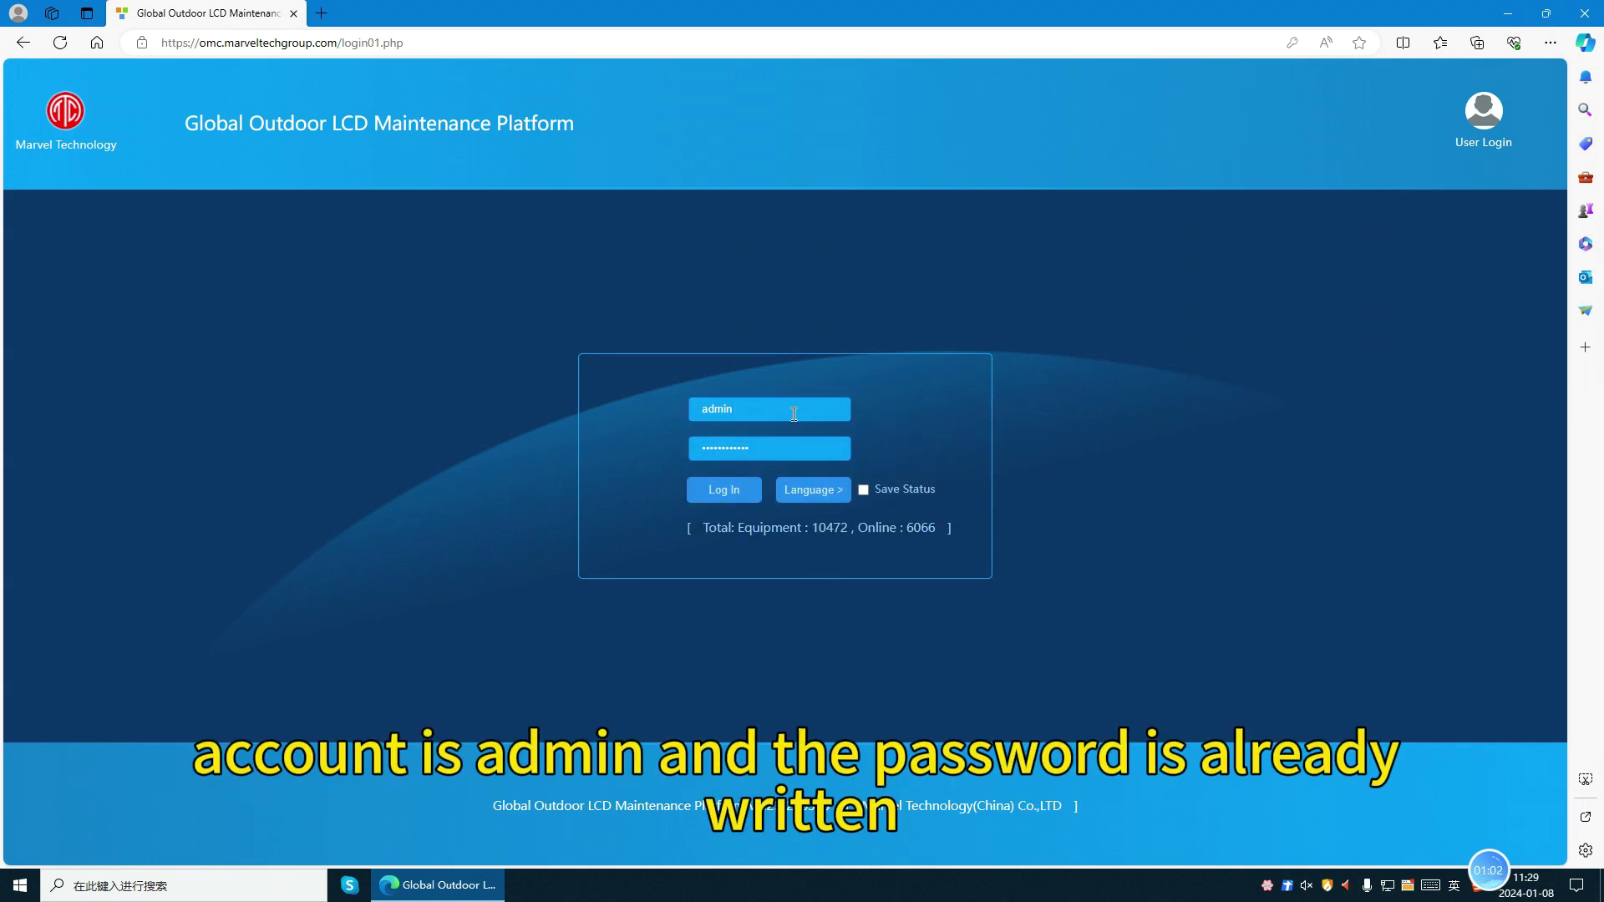
left_click(768, 440)
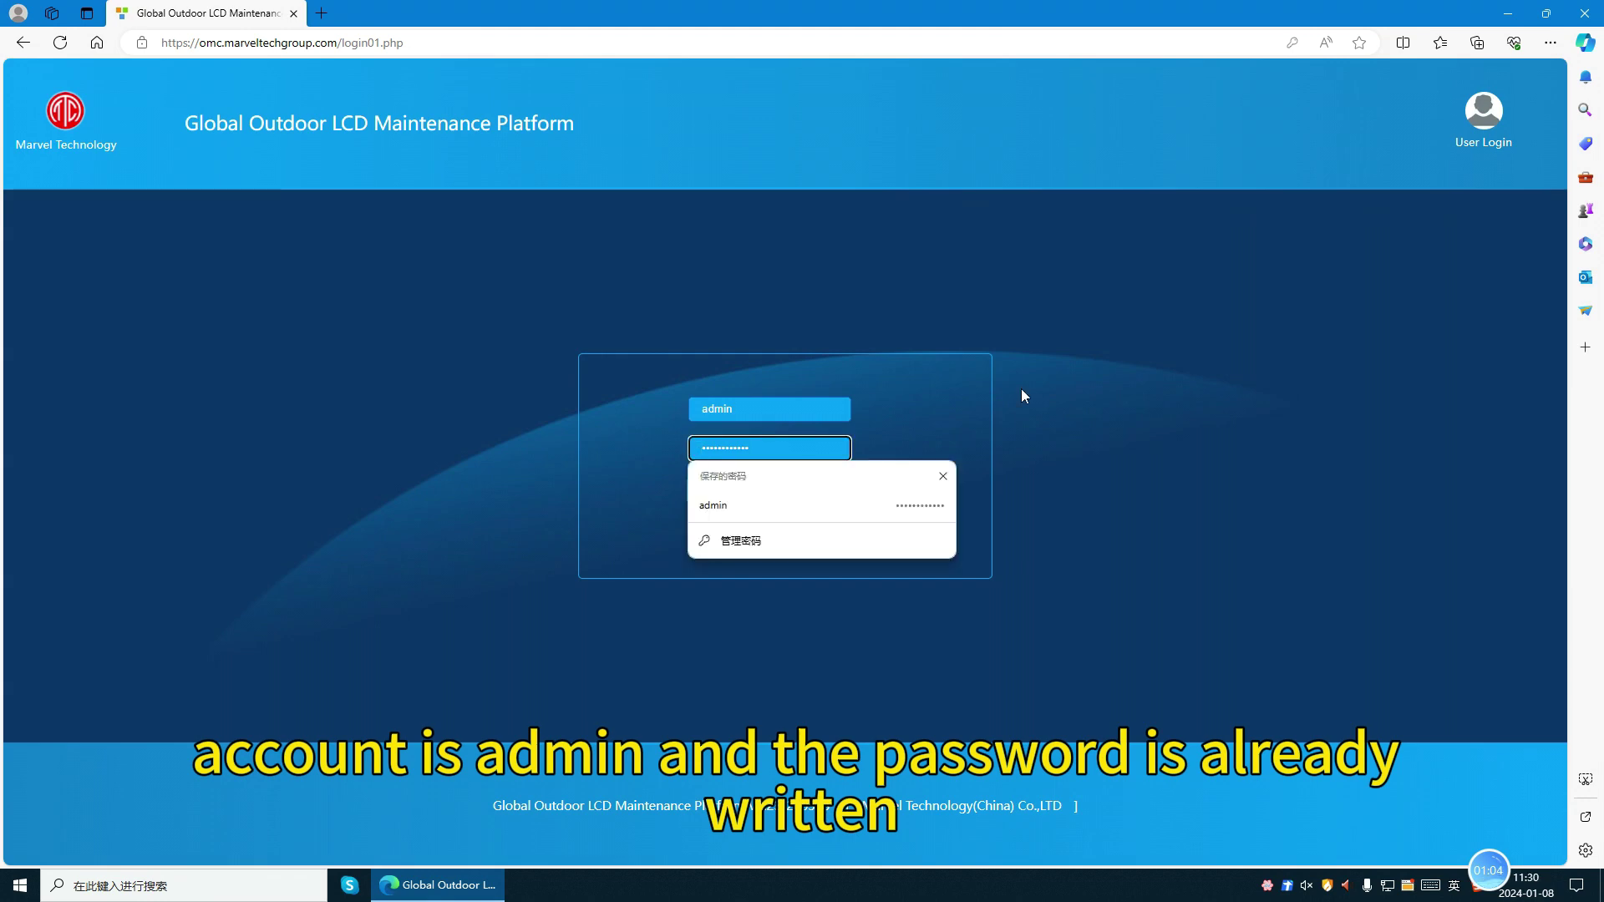
left_click(1084, 408)
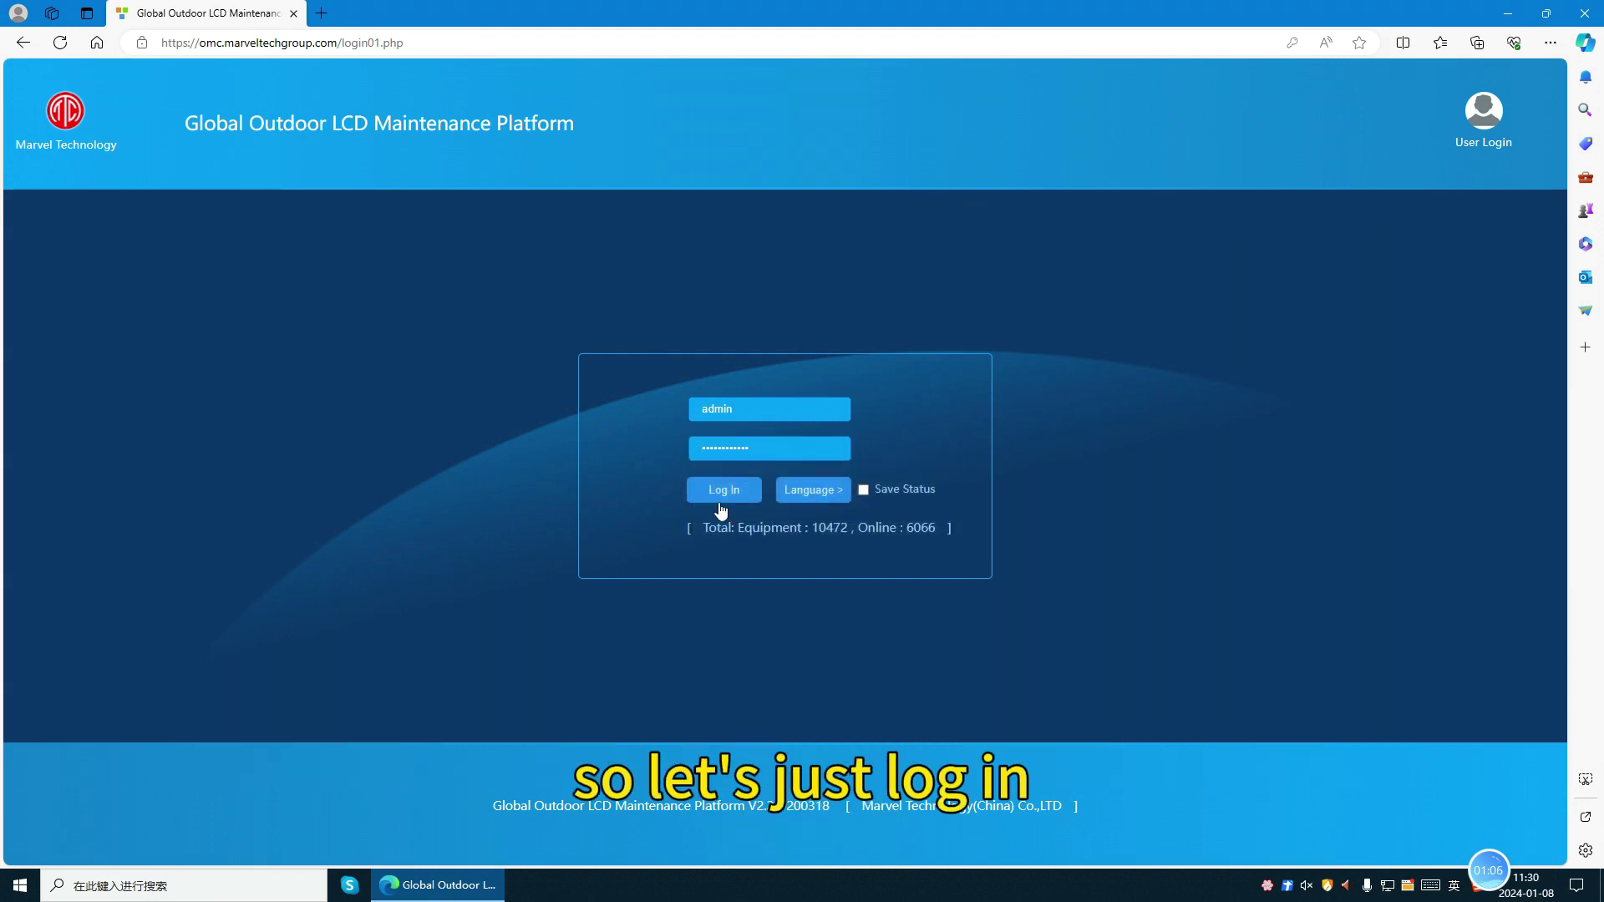
left_click(723, 491)
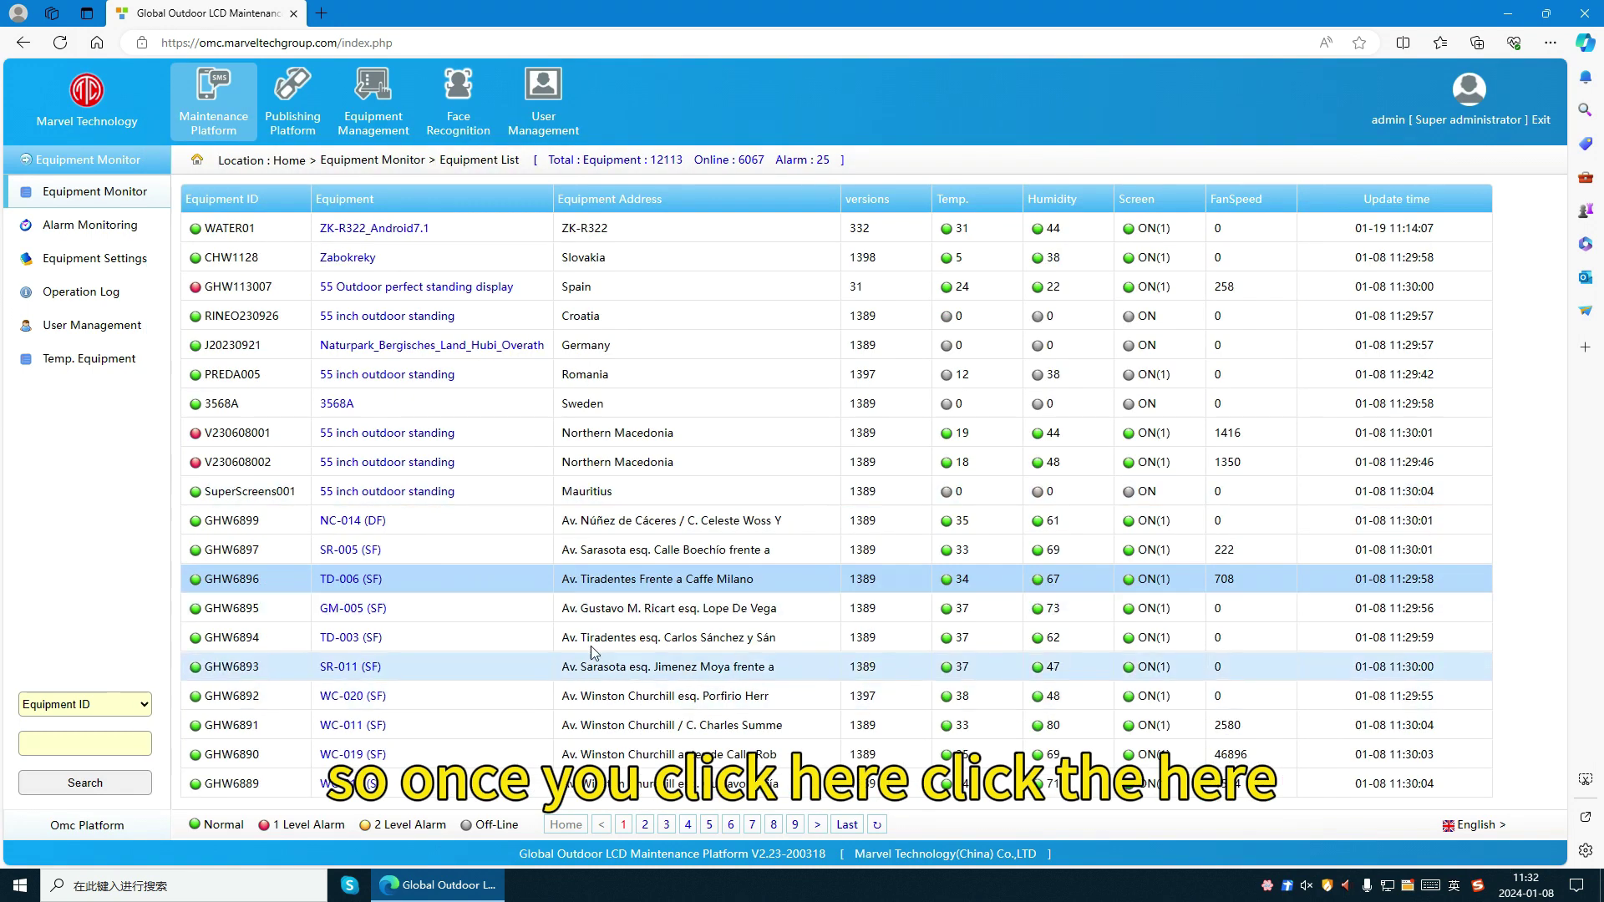
- Open the TD-006 (SF) device from the equipment list and review its immediate sensor, door and fan status
left_click(350, 591)
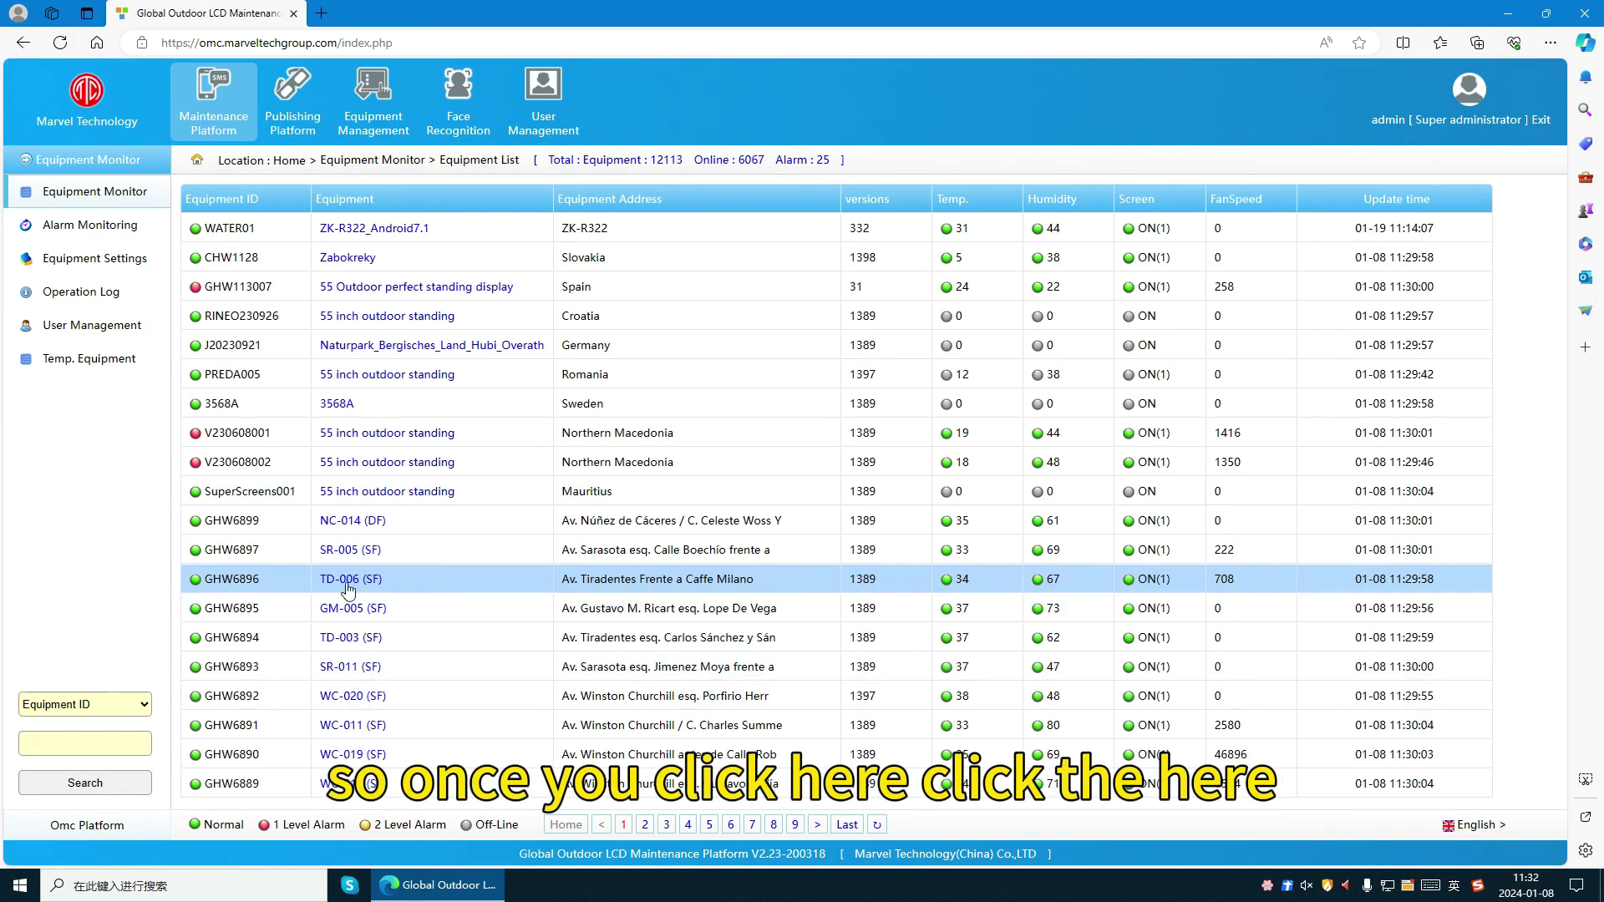
left_click(348, 582)
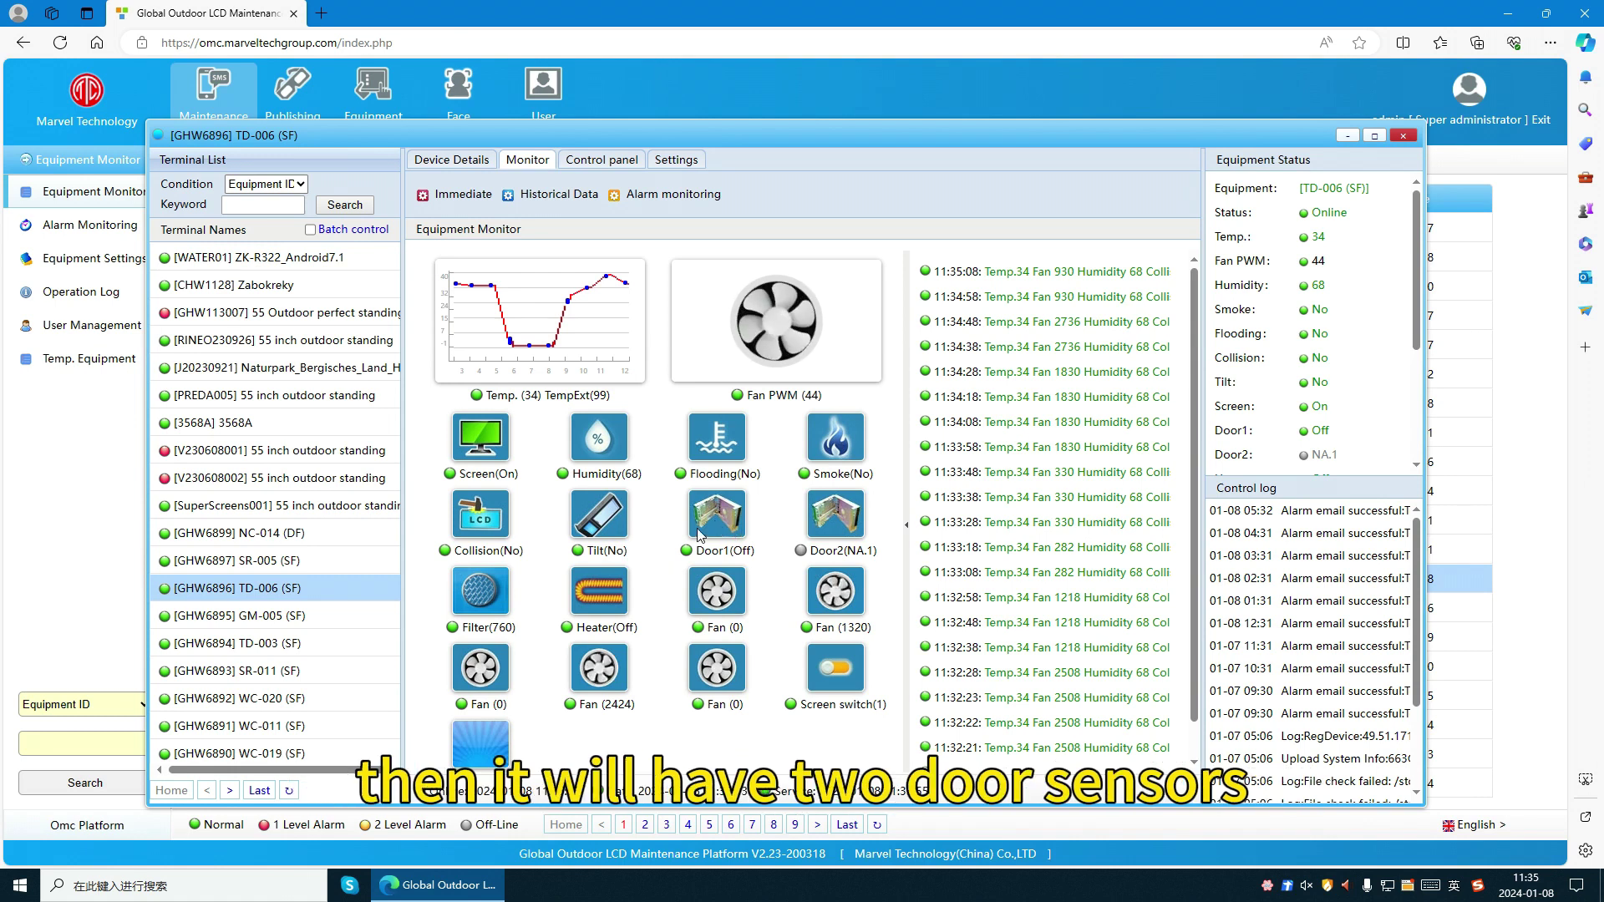
scroll(480, 576, "down", 1)
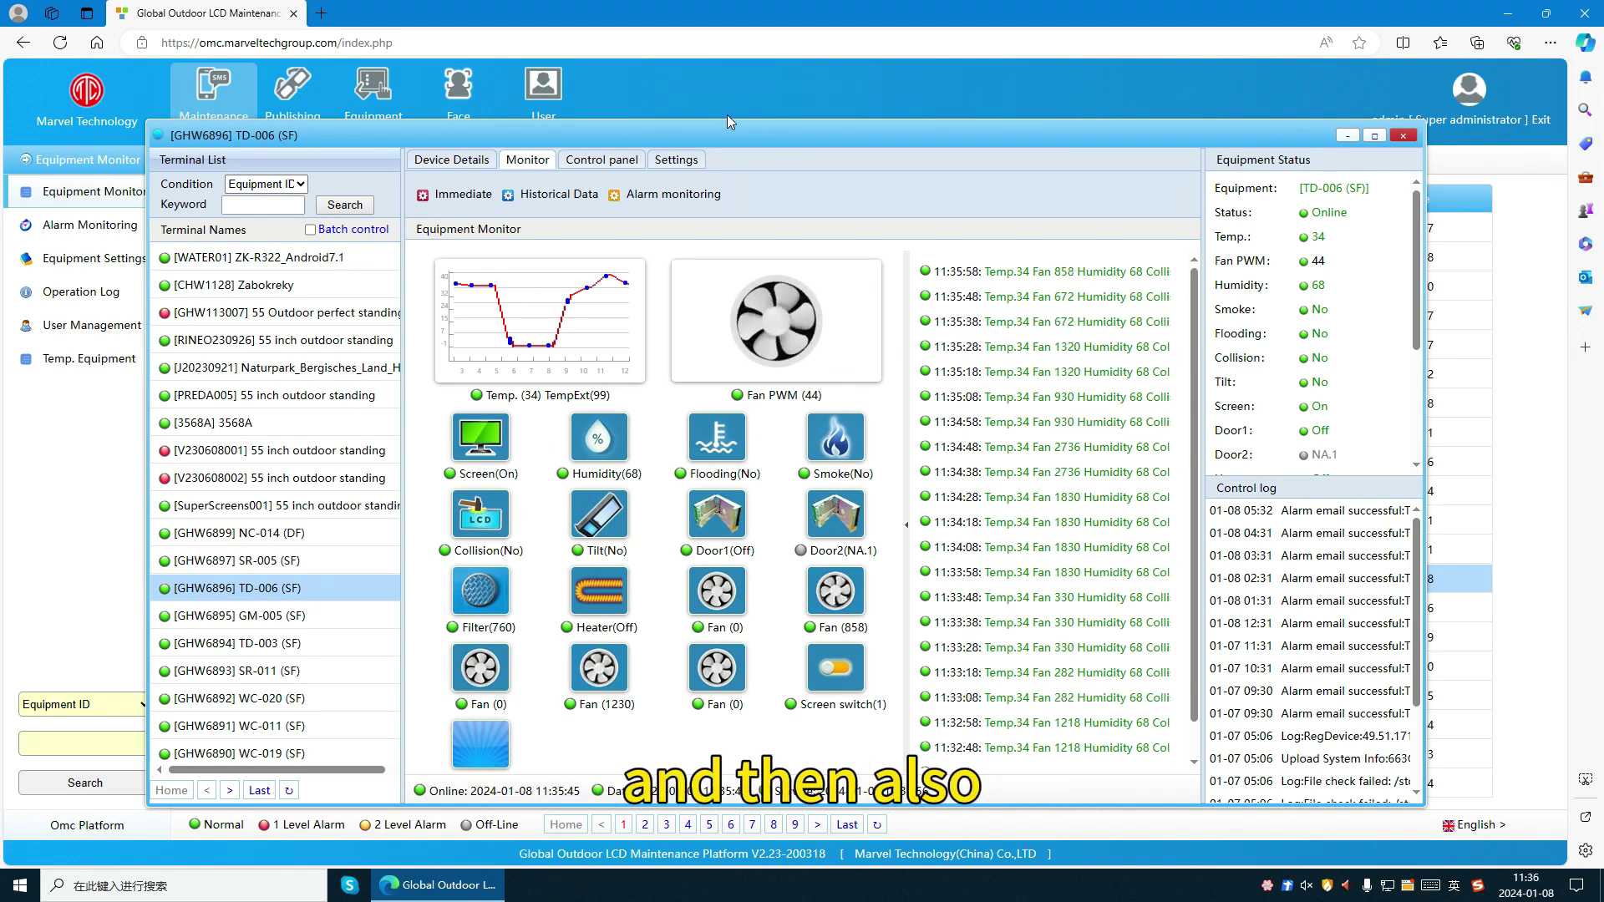
- Examine the device's historical sensor data for 20231227, including page 6 of the records
left_click(556, 201)
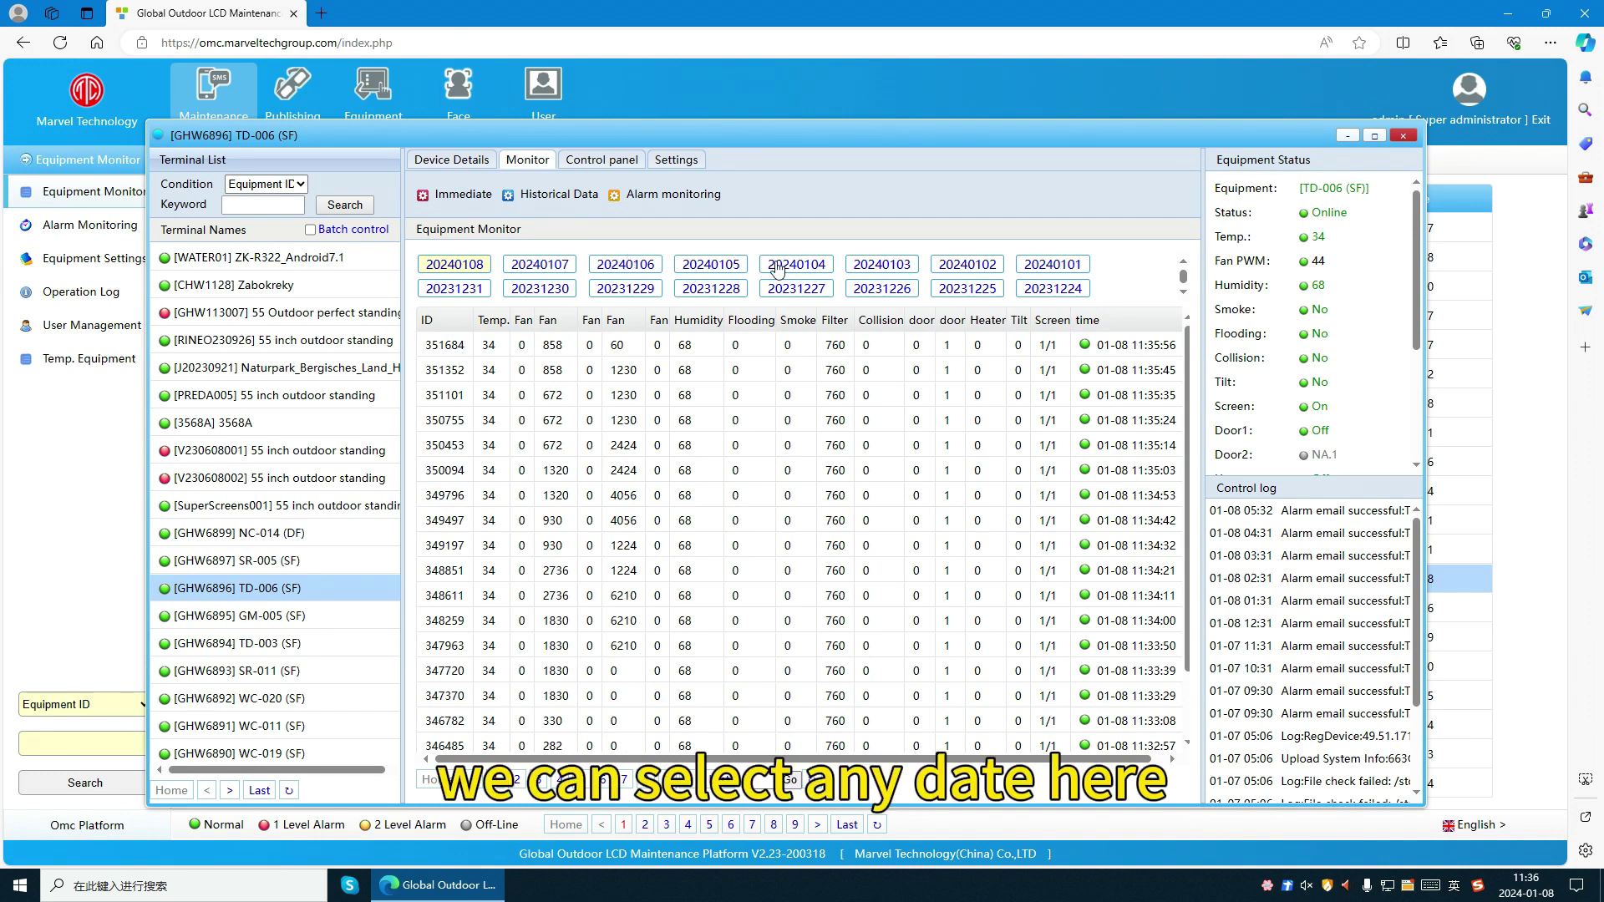
scroll(918, 272, "down", 1)
left_click(711, 275)
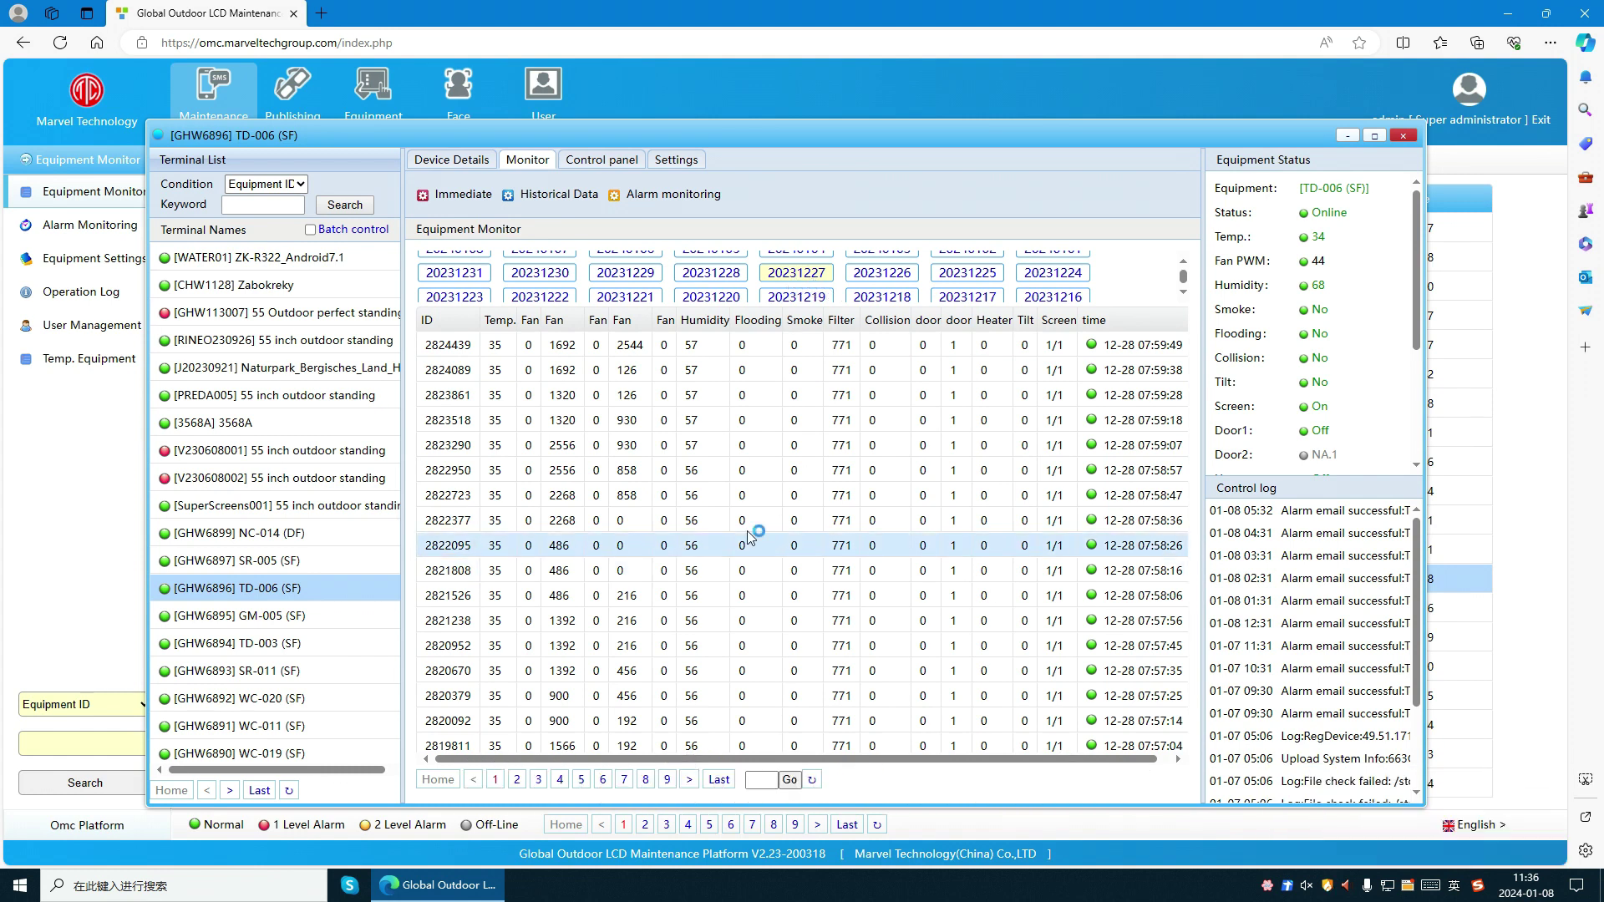
scroll(919, 543, "down", 1)
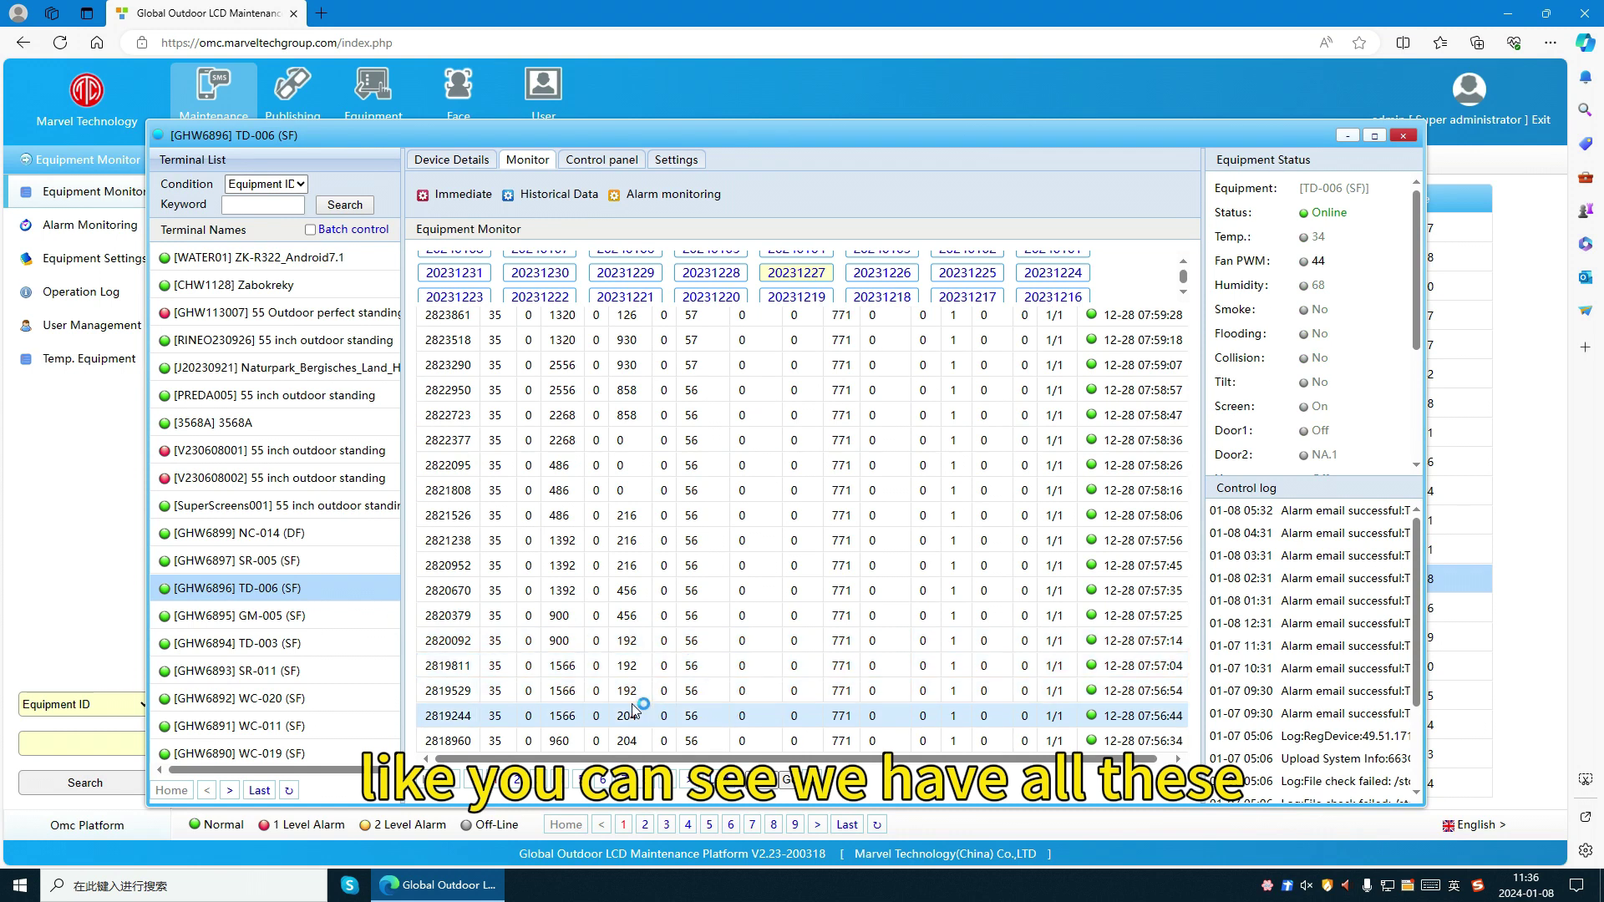
scroll(735, 660, "up", 1)
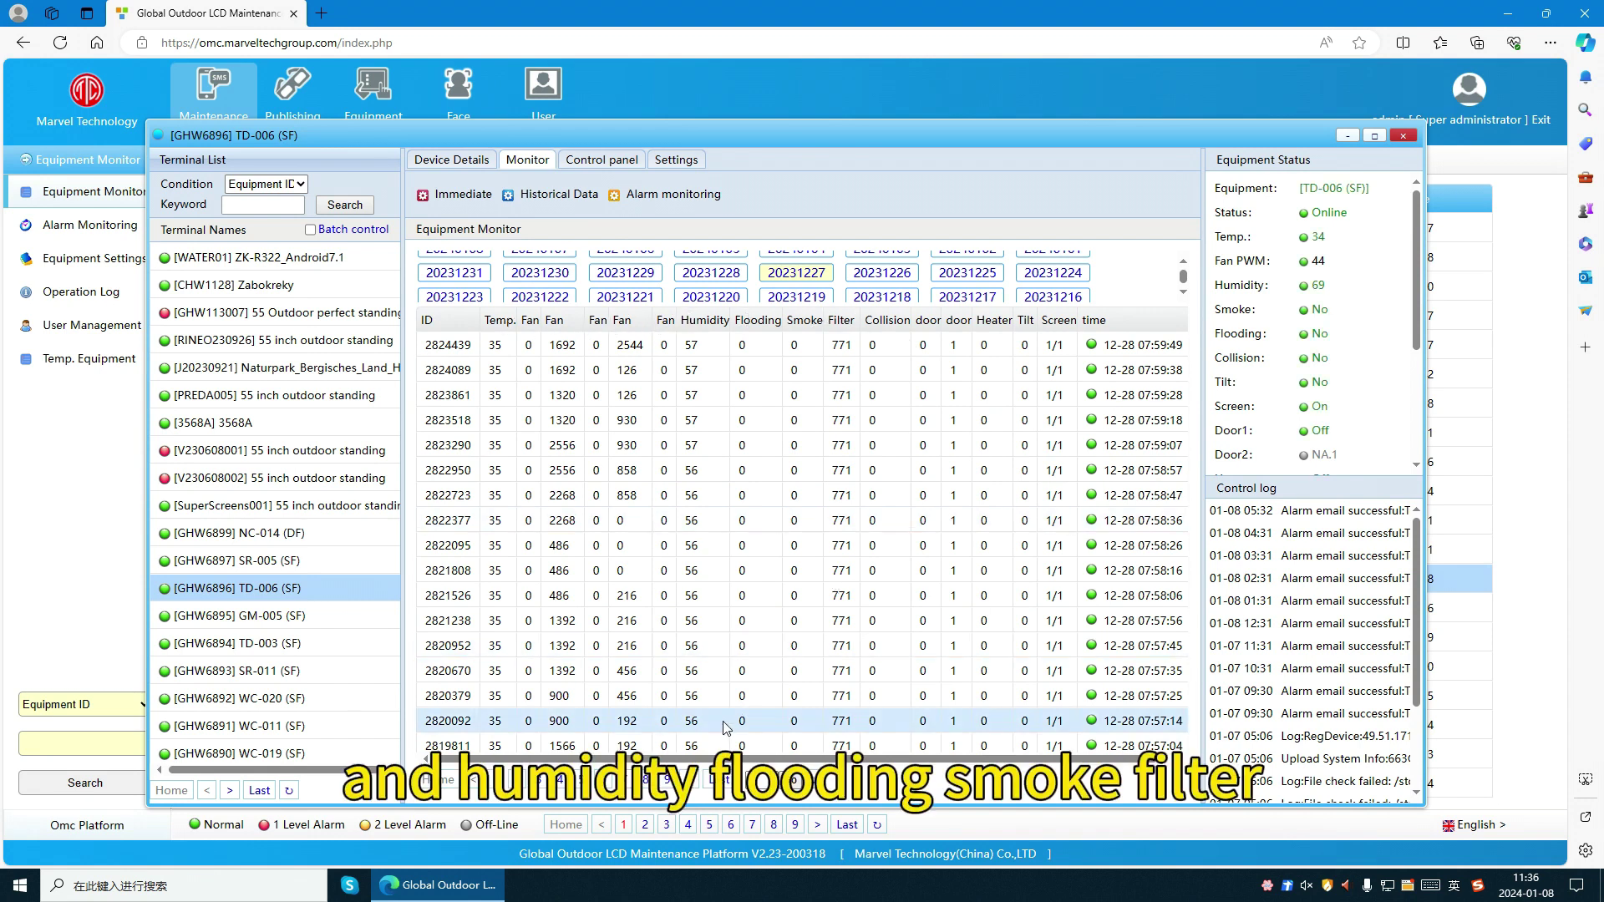
left_click(604, 785)
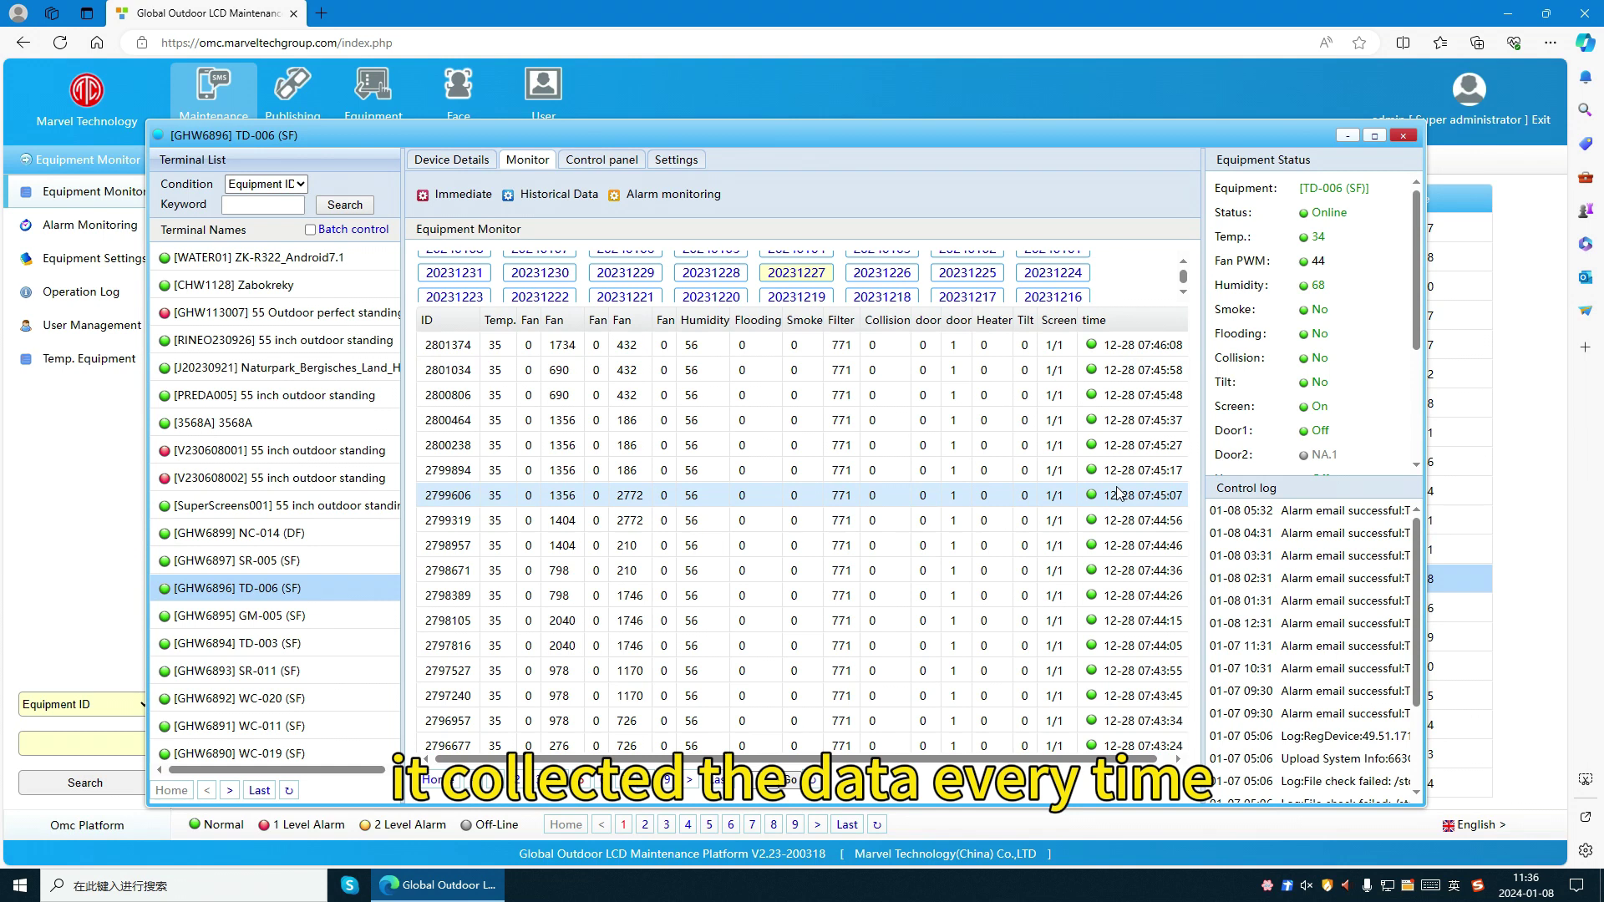
- Review the device's alarm monitoring records and compare them with the immediate status and historical data views
left_click(660, 198)
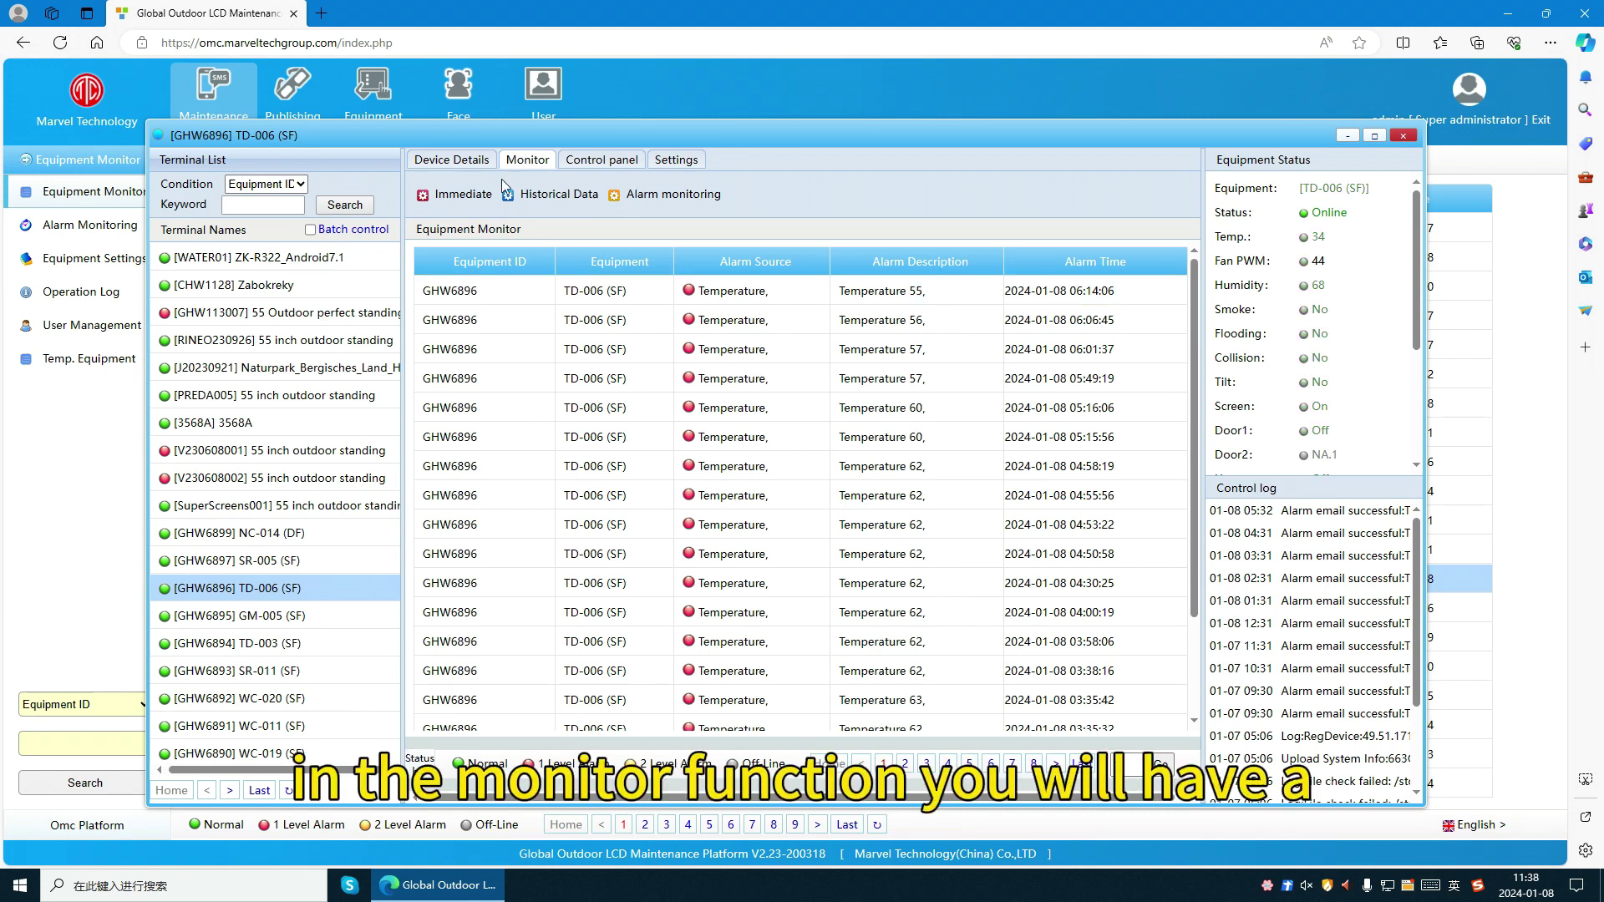
left_click(473, 197)
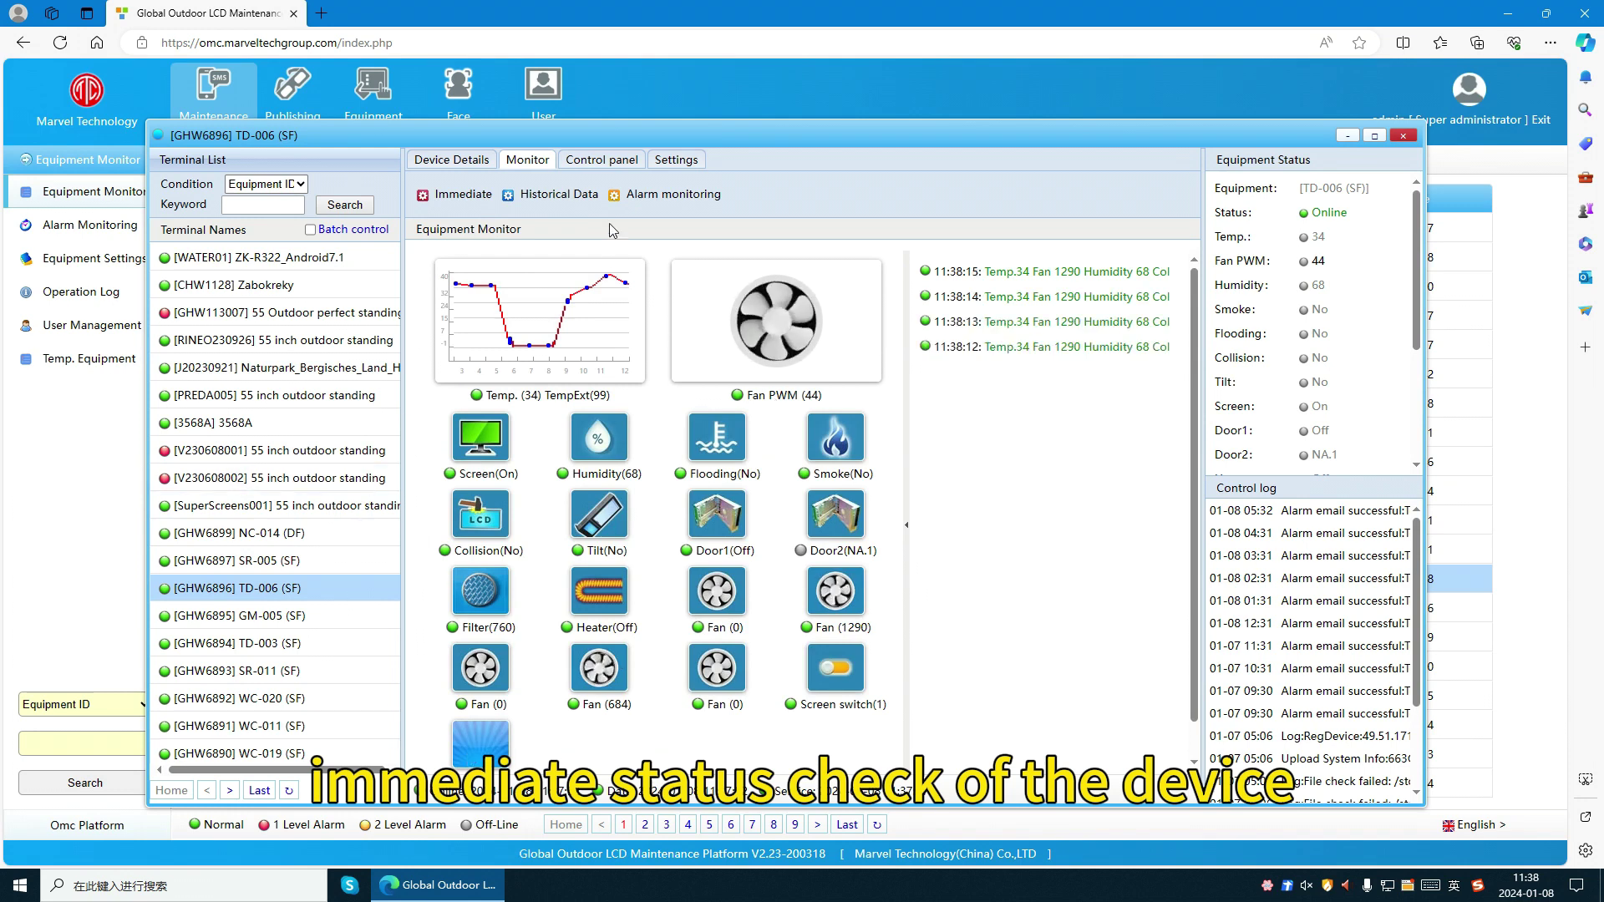
left_click(561, 200)
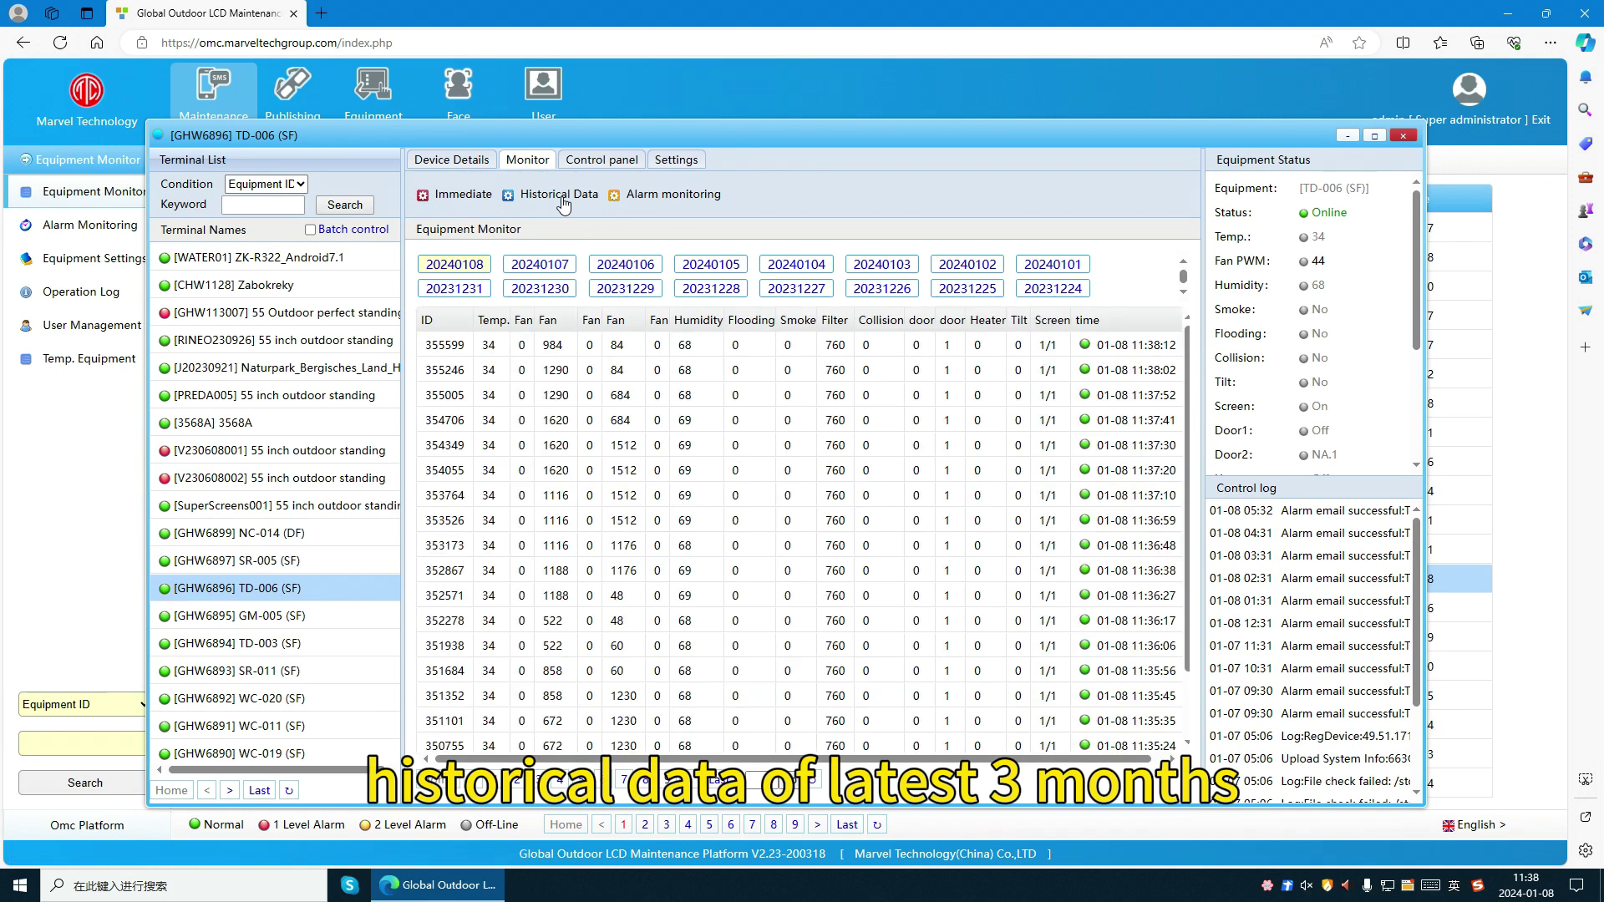
left_click(673, 200)
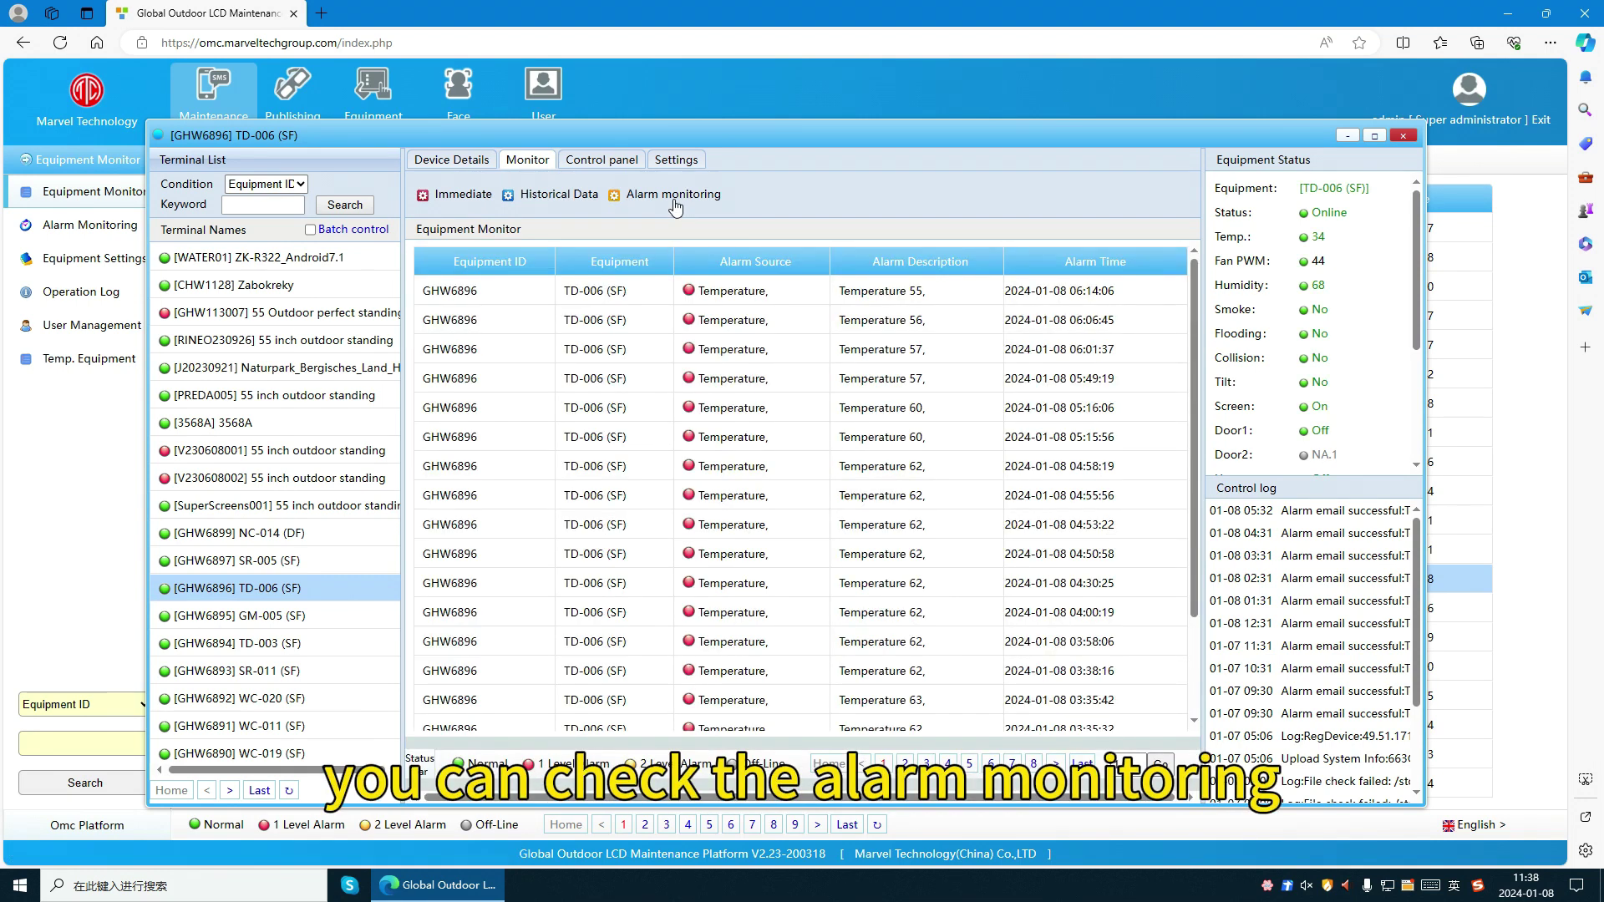
- Examine the device details, covering the essential, system, settings and sensor information
left_click(451, 159)
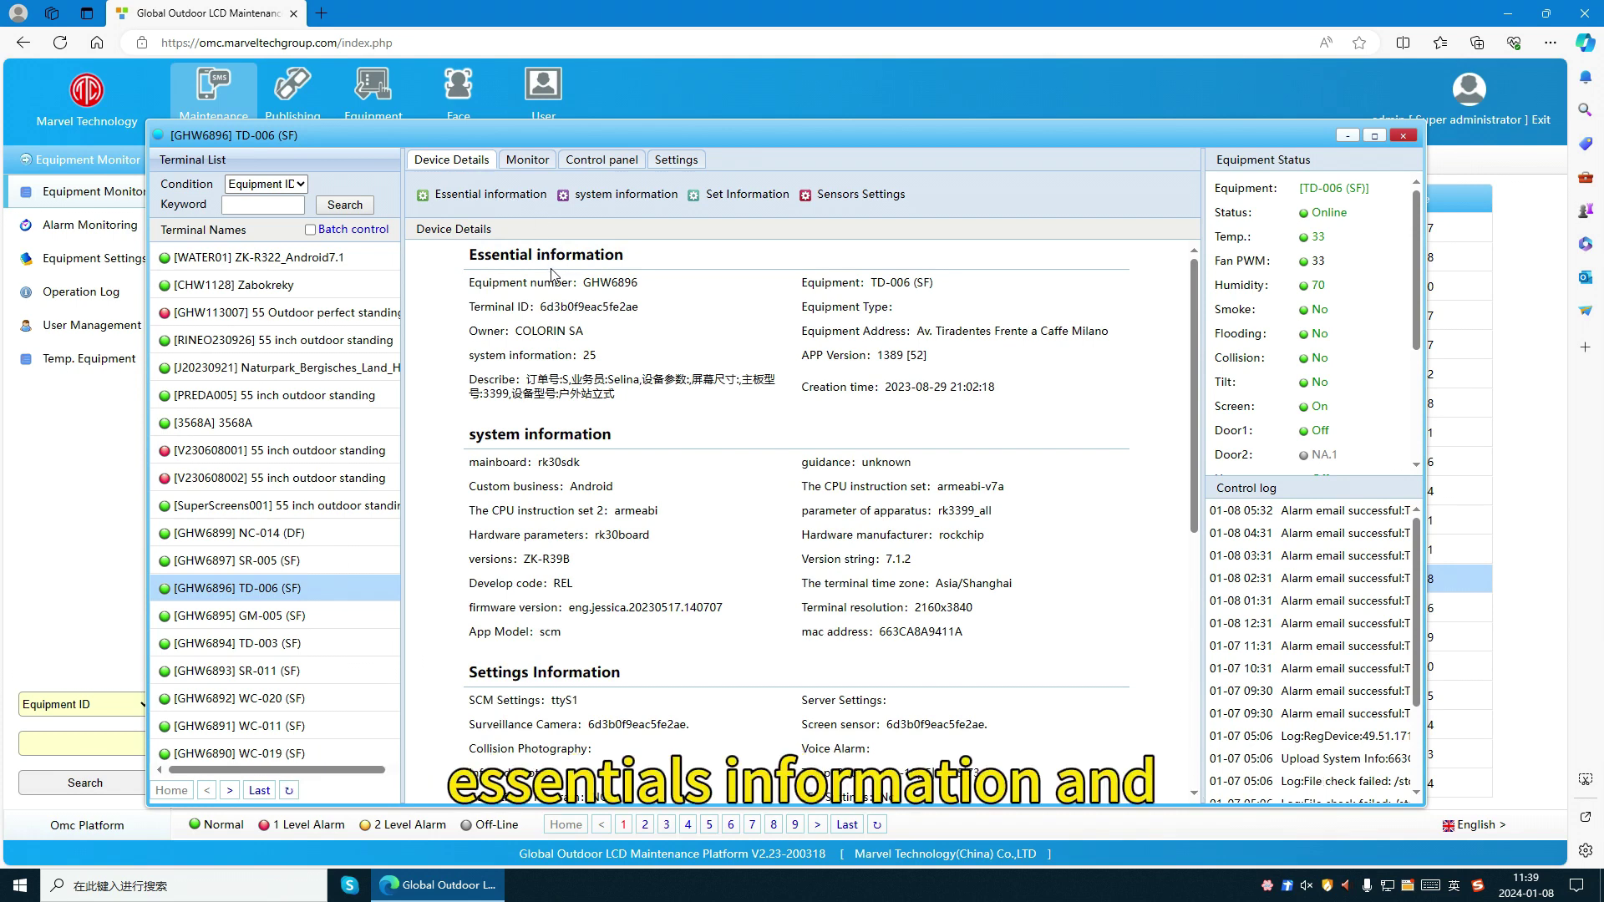
scroll(584, 334, "down", 8)
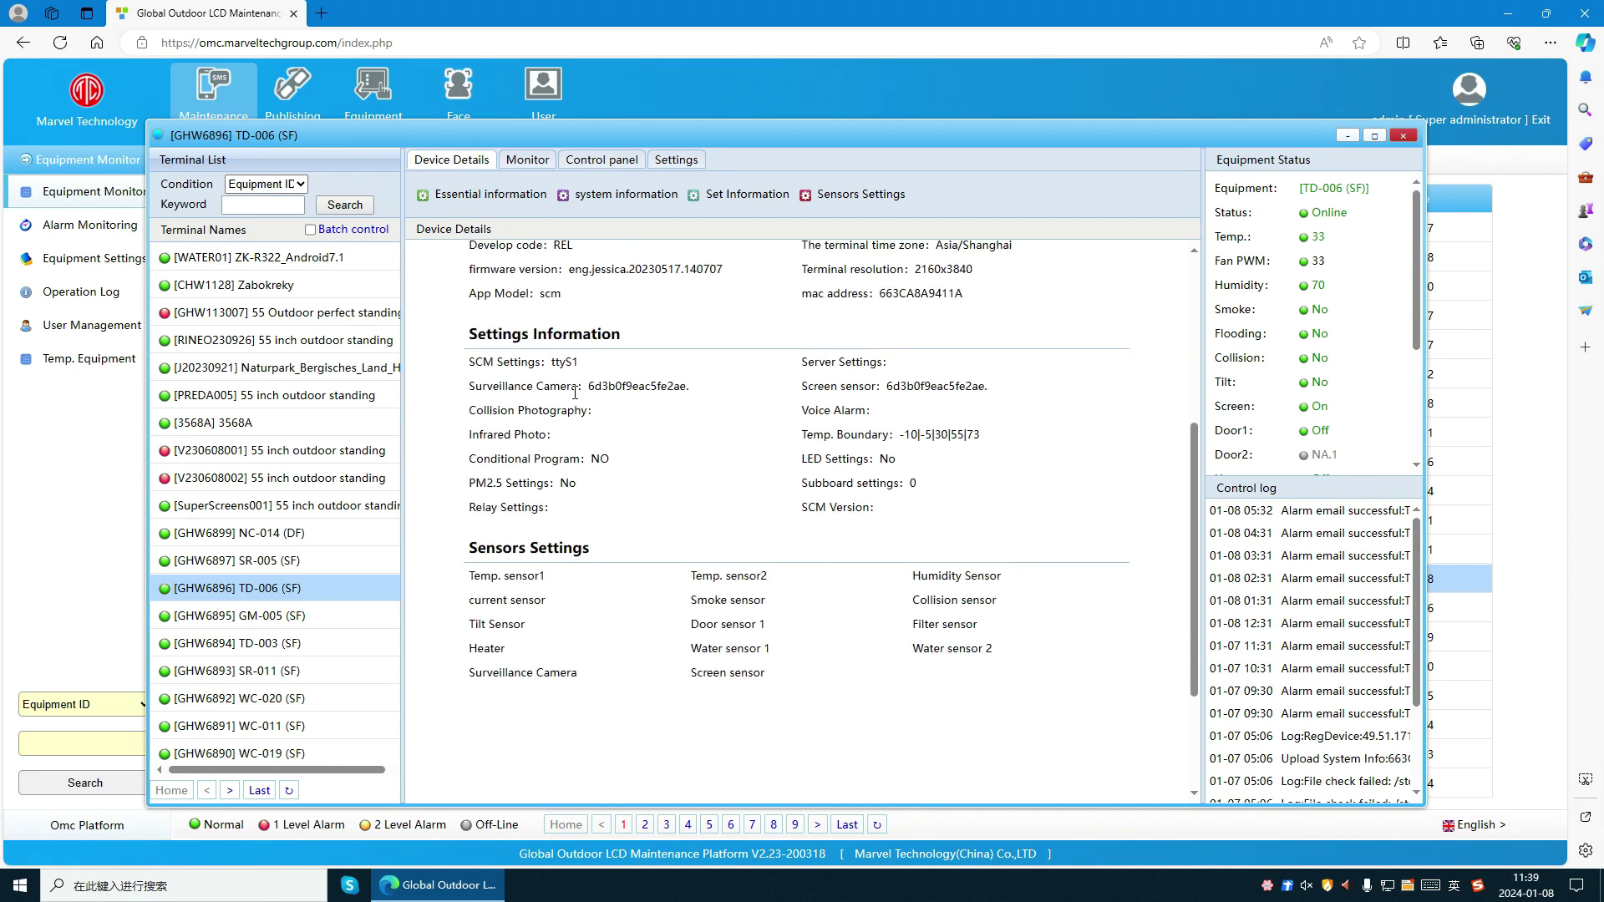
scroll(574, 393, "up", 4)
scroll(575, 392, "down", 3)
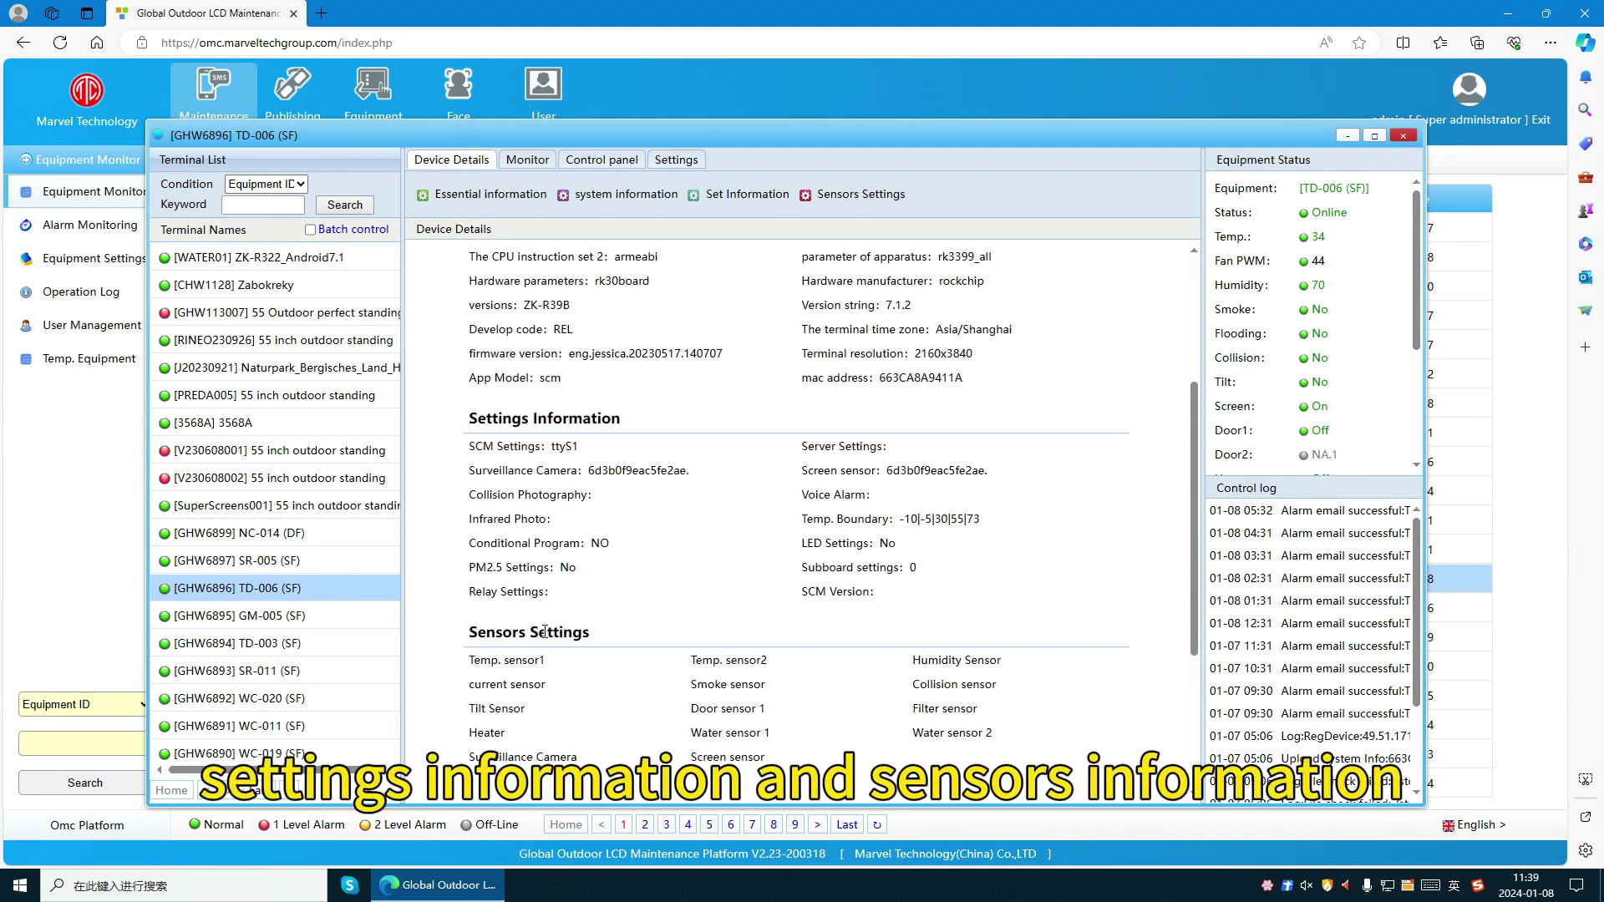
scroll(650, 509, "up", 3)
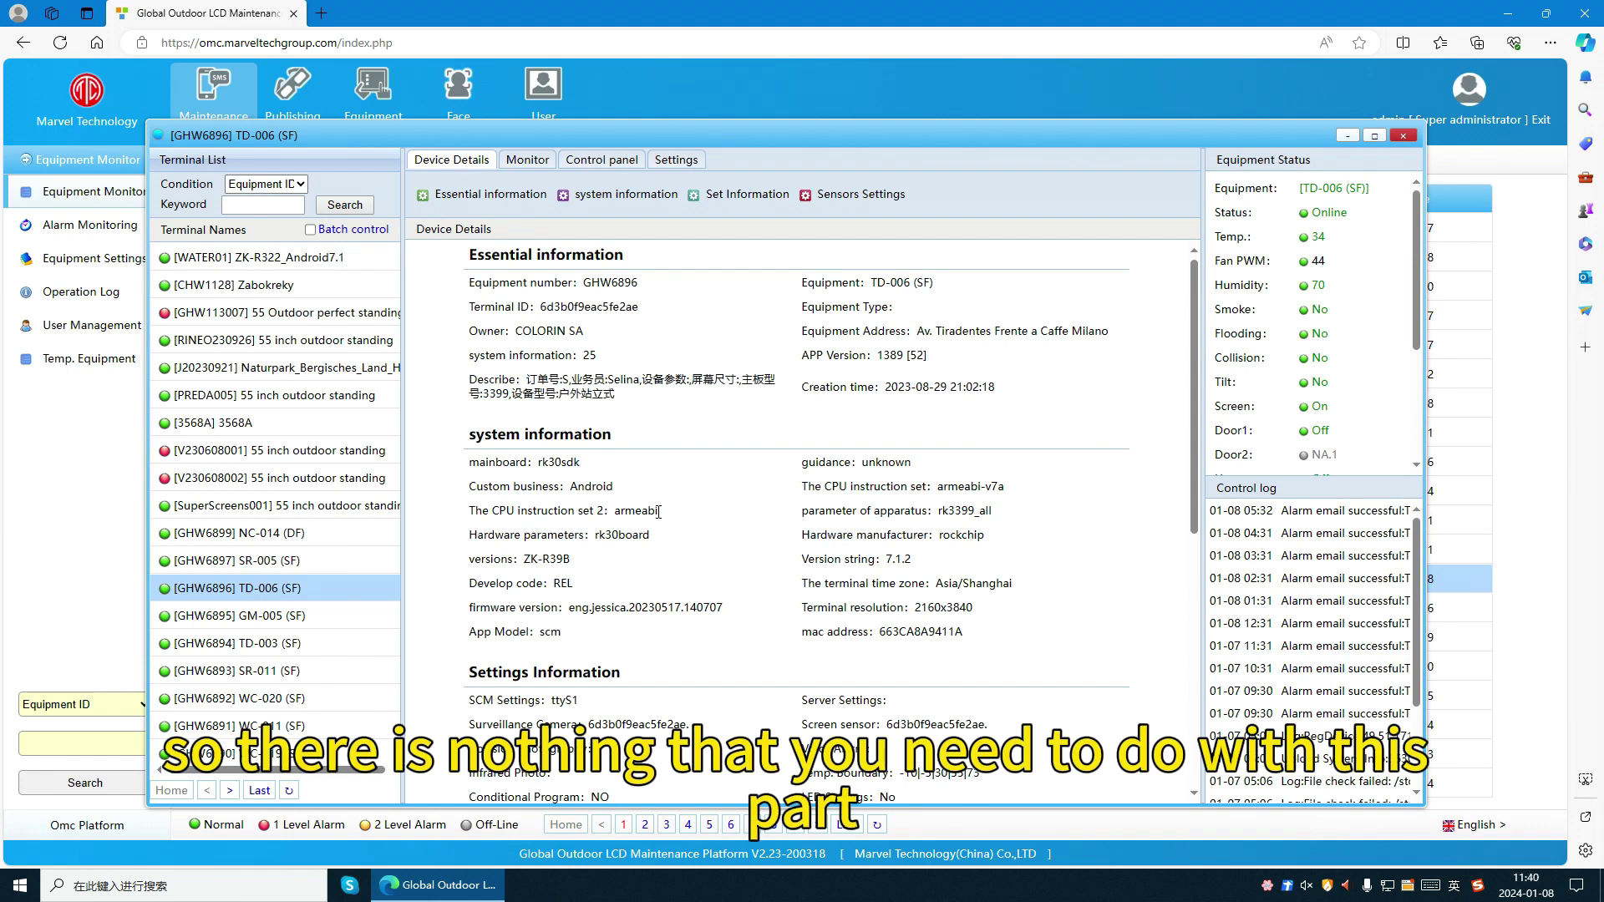
- Request the monitoring photos and the screen sensor photo from the device through its remote controls
left_click(602, 160)
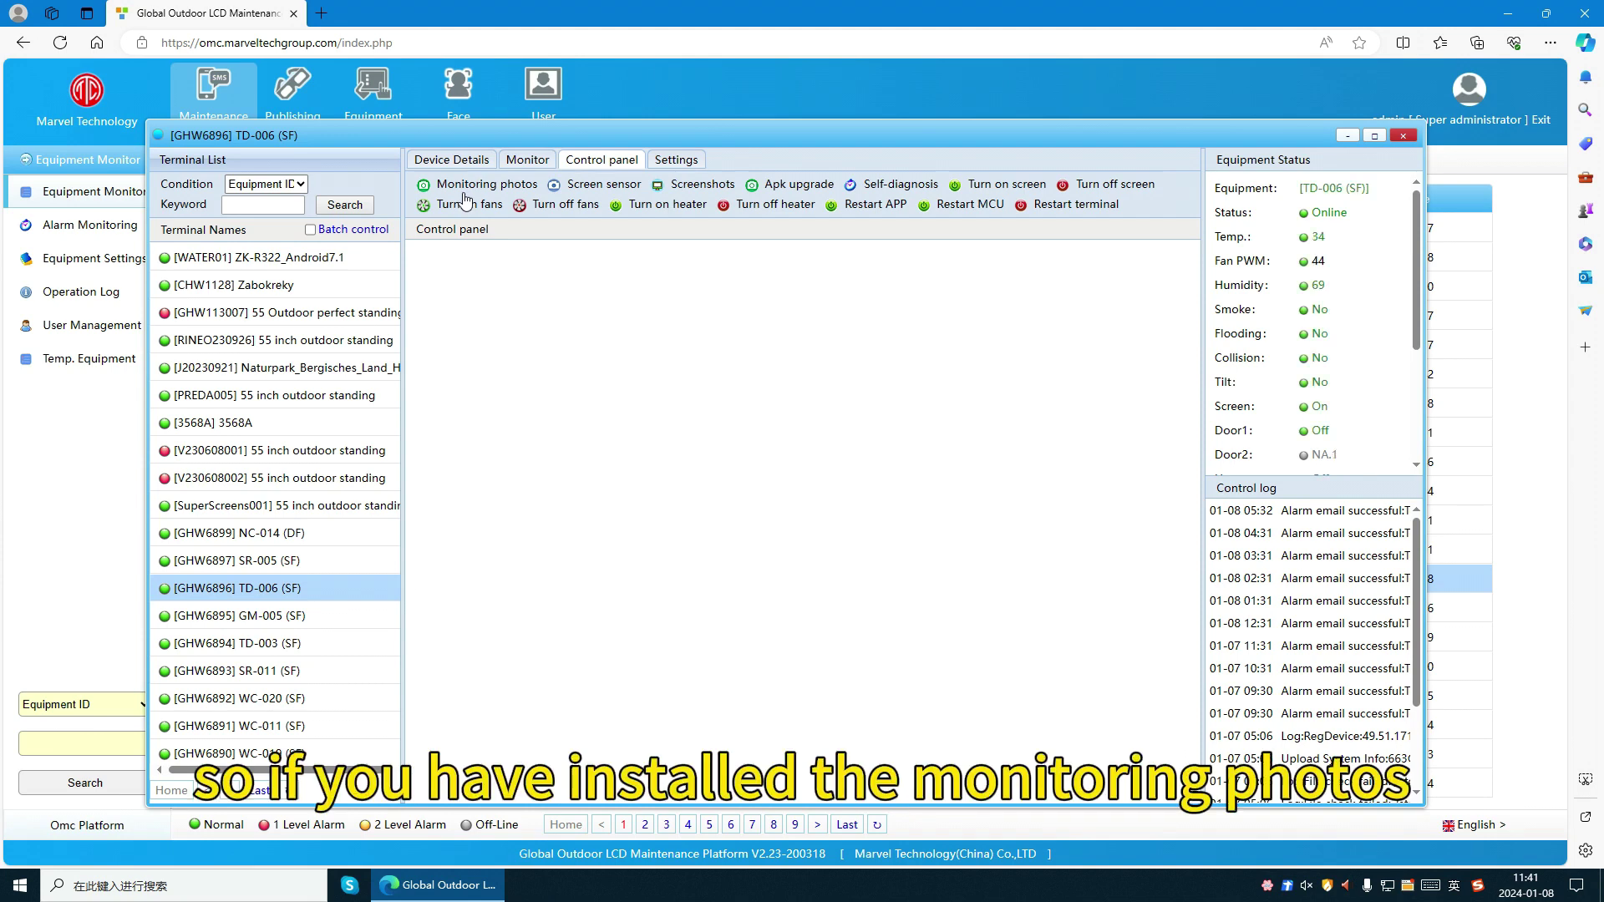
left_click(462, 191)
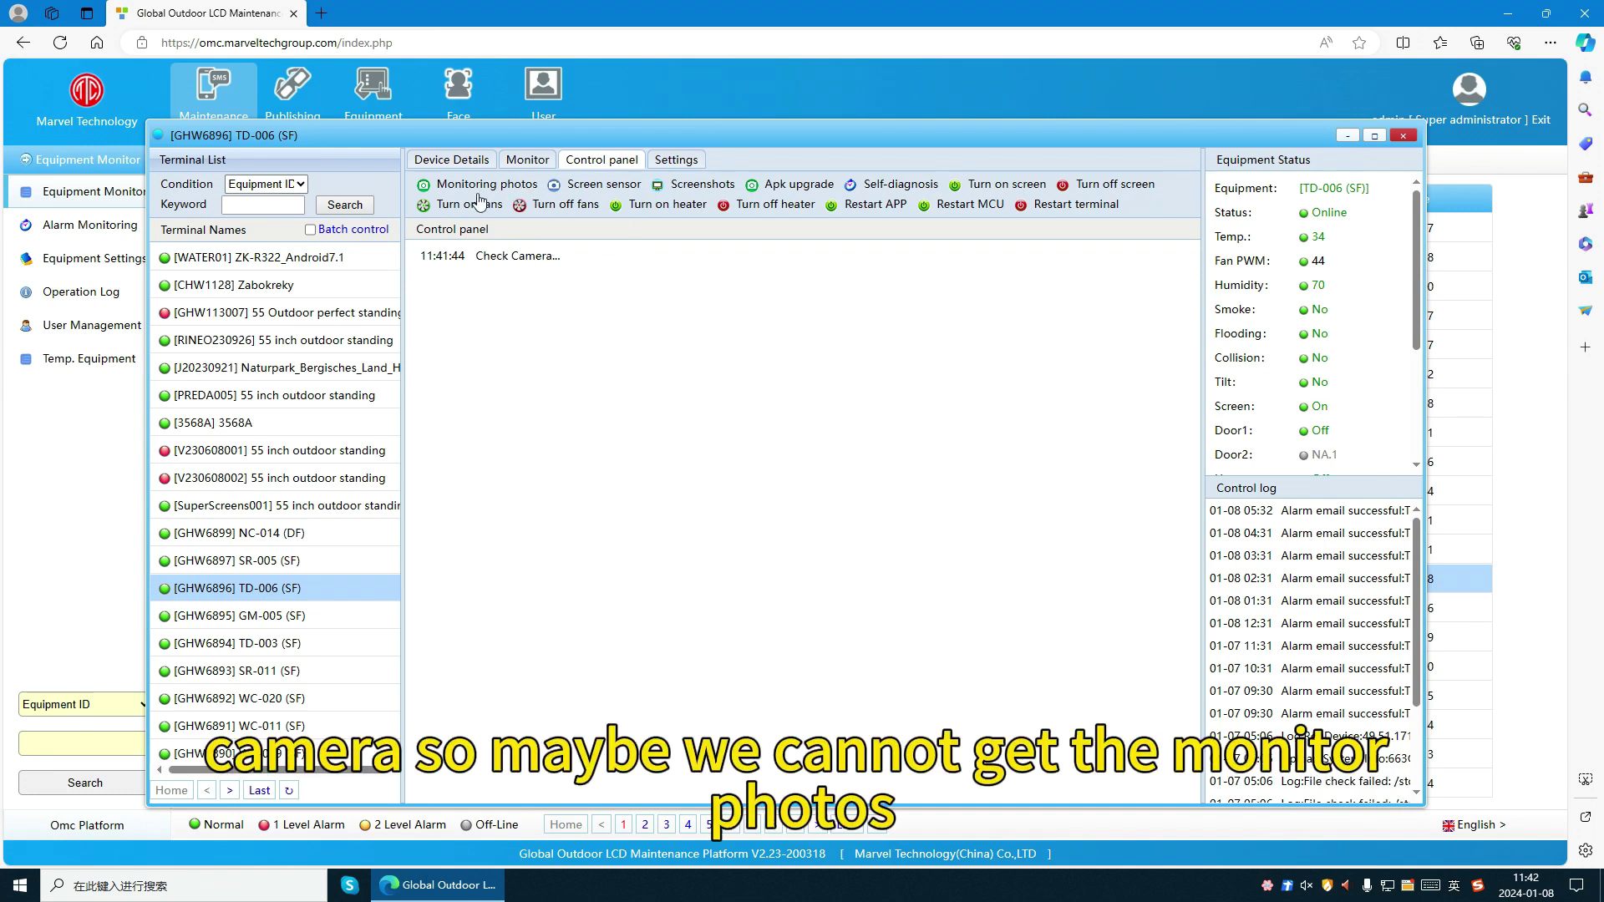
left_click(607, 186)
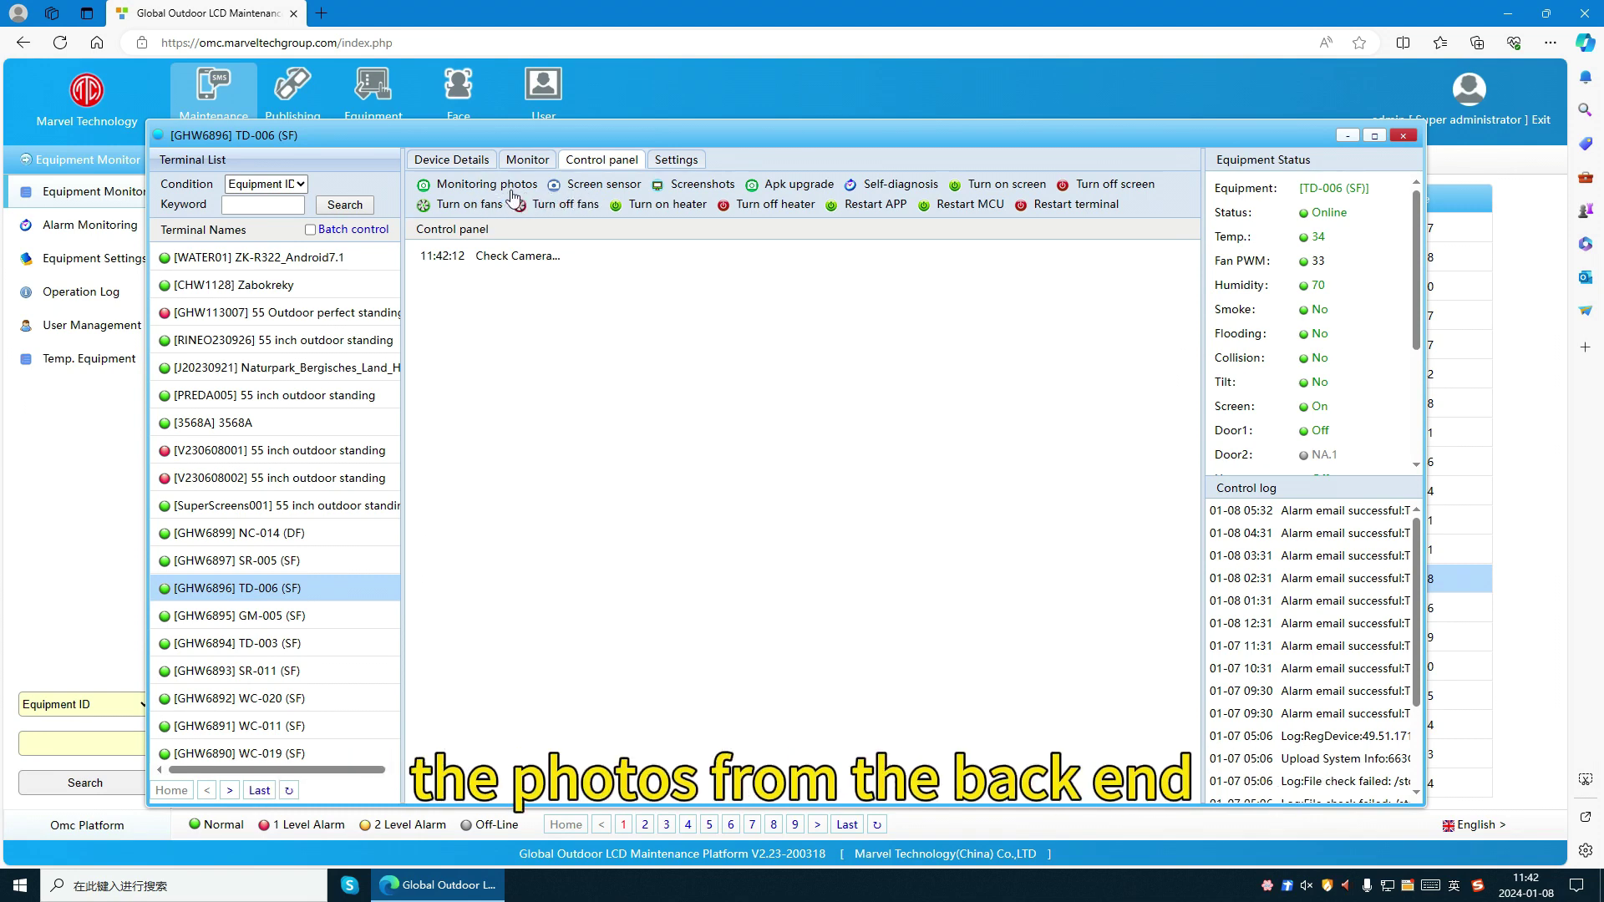
- Capture a remote screenshot of the device and inspect the full returned image
left_click(703, 192)
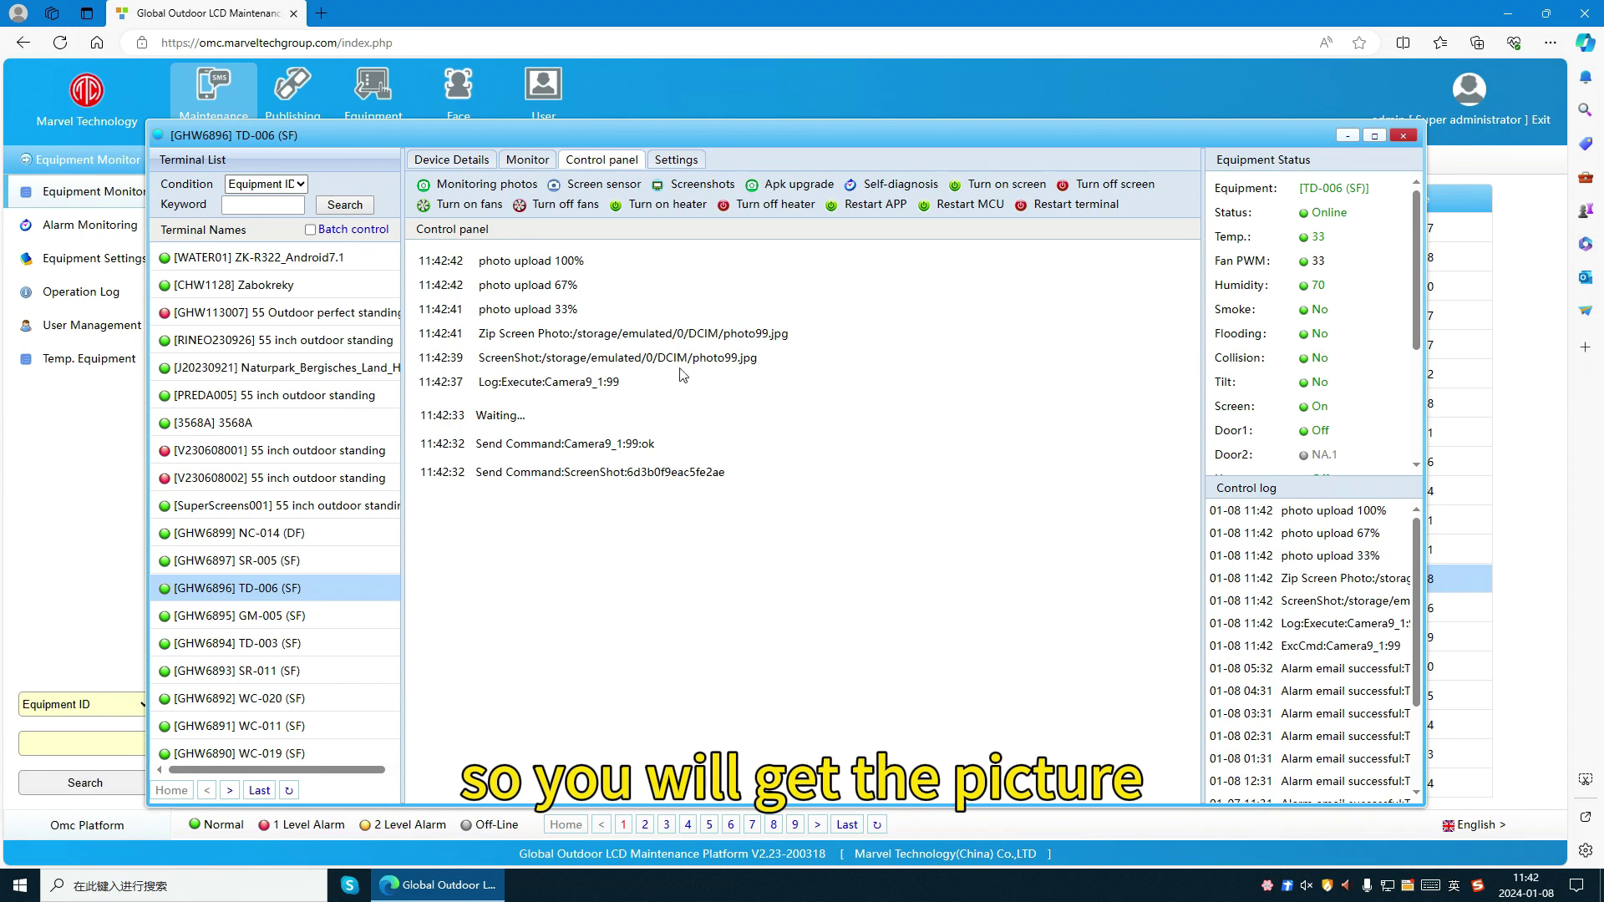
scroll(738, 430, "down", 5)
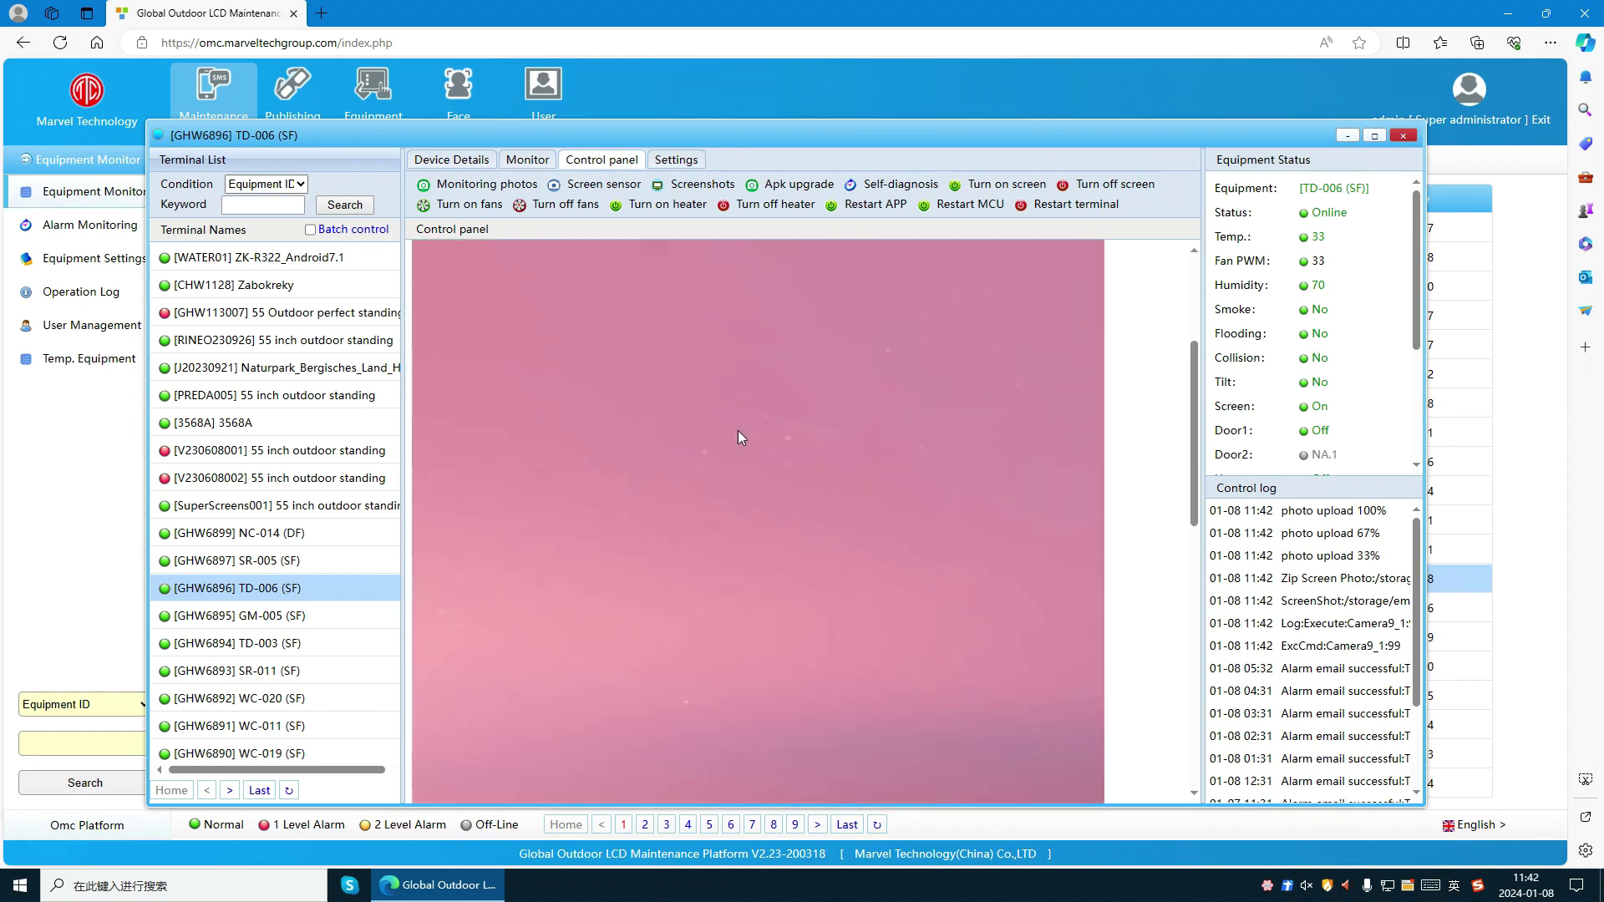
scroll(751, 452, "up", 5)
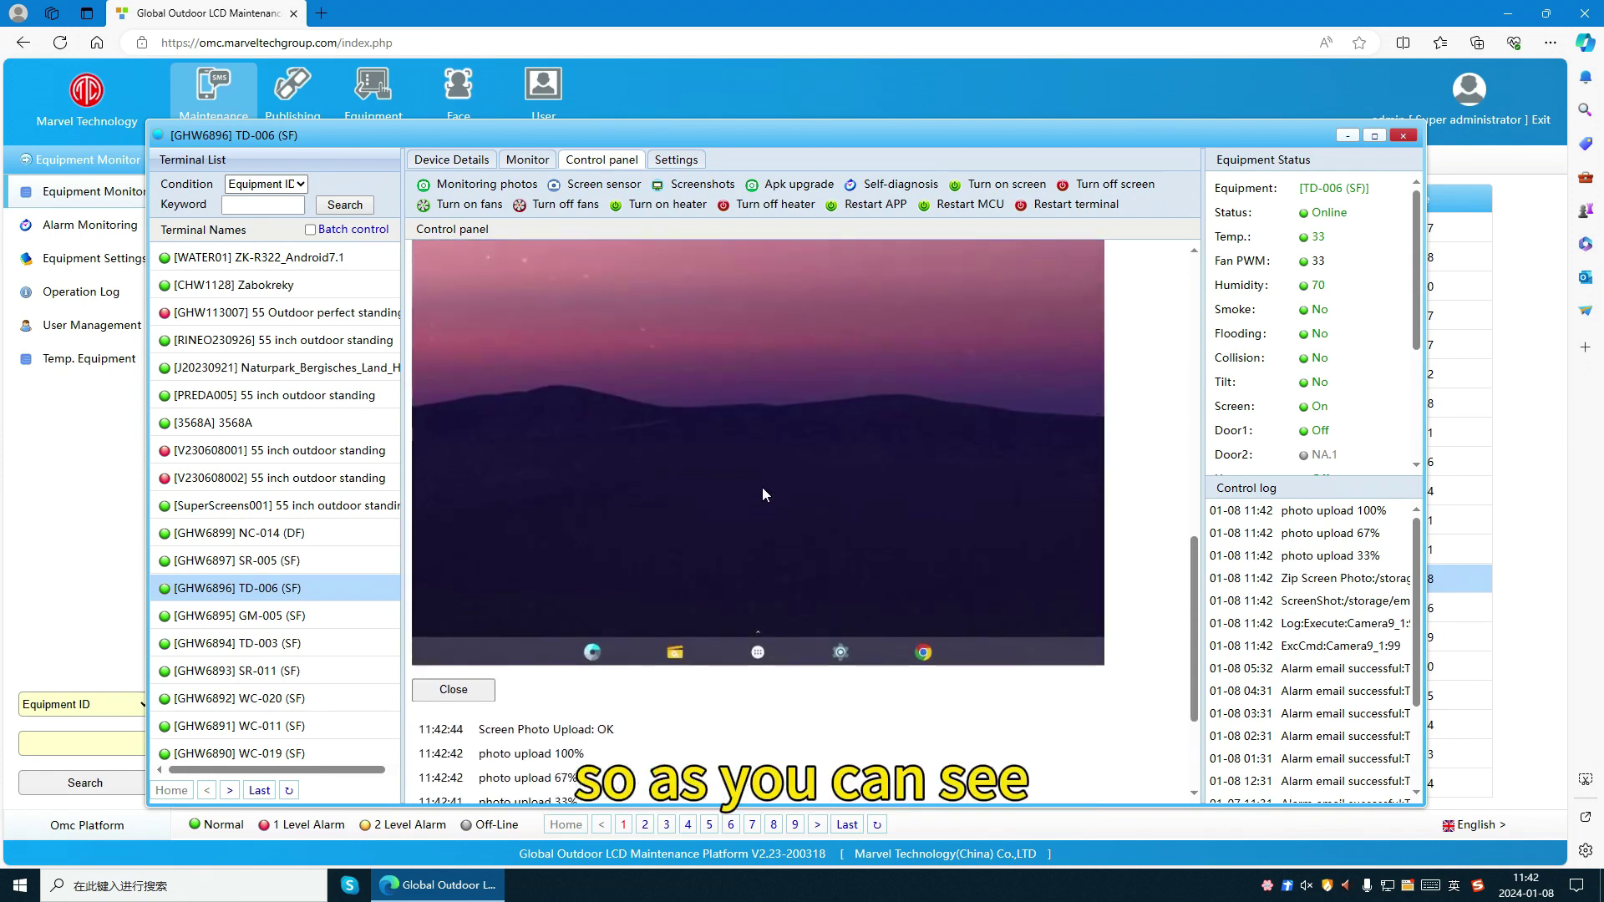
scroll(776, 491, "up", 1)
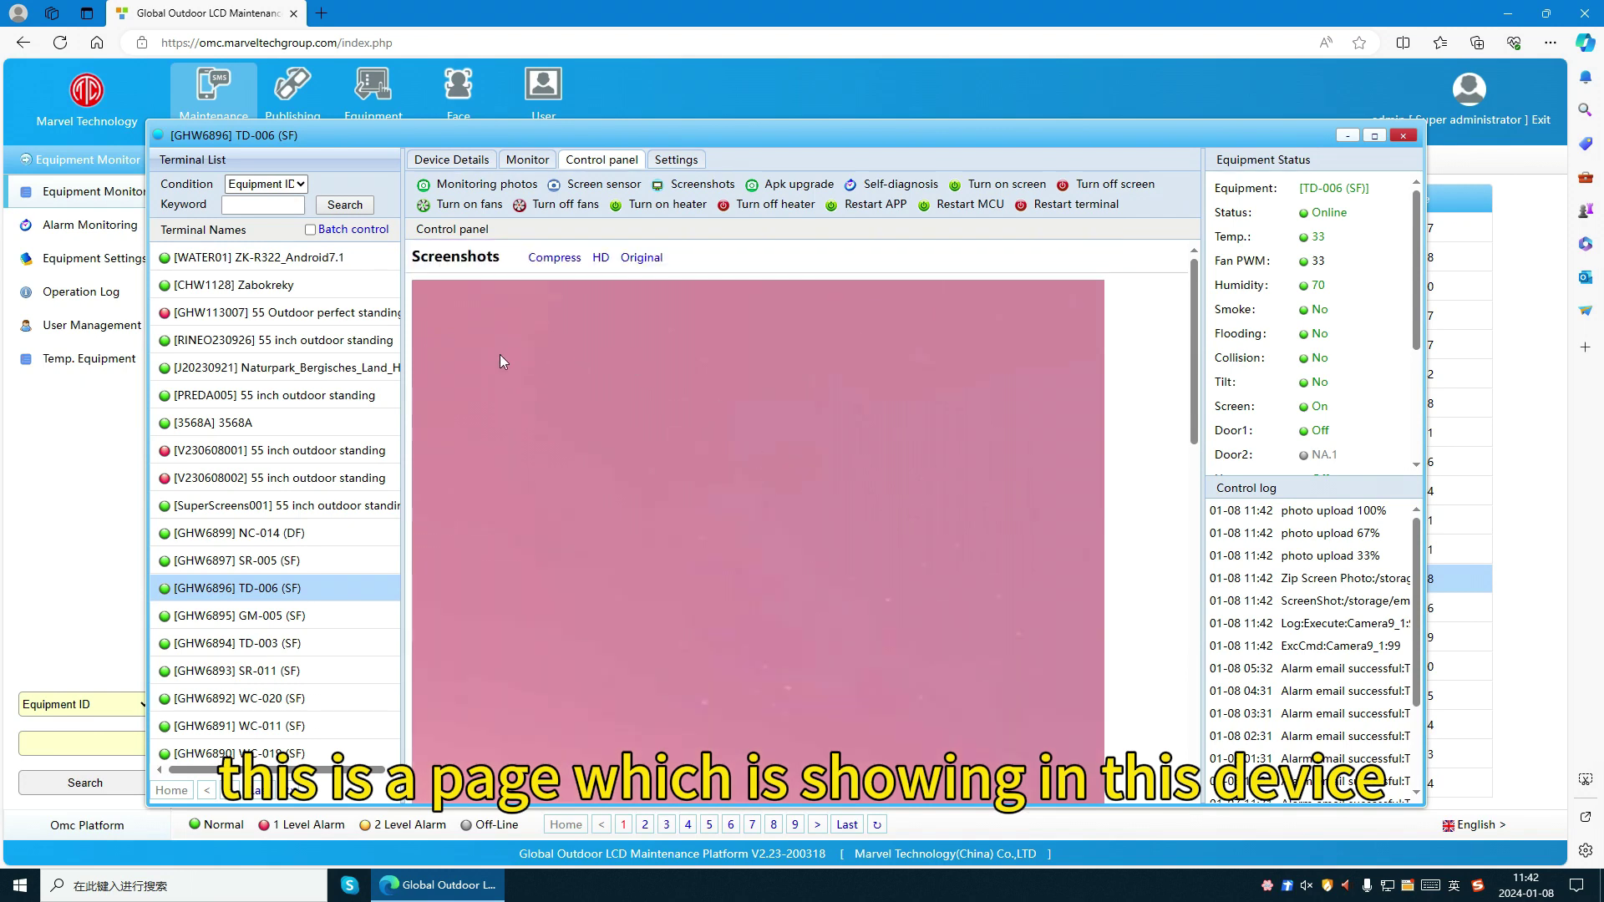
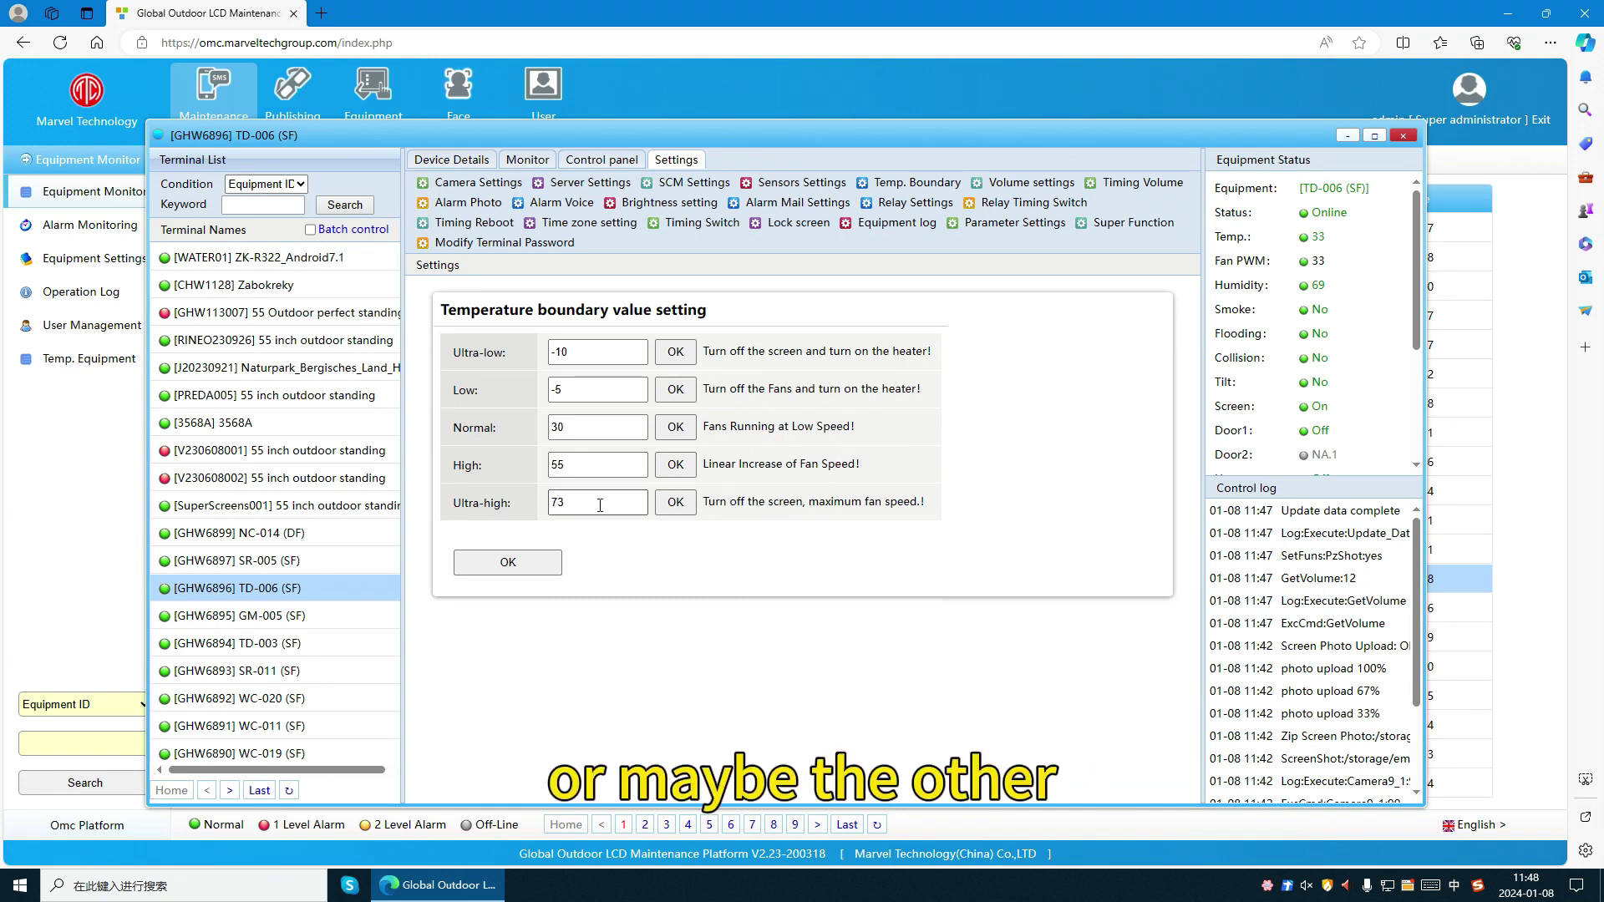
- Go through the device's temperature boundary fields from ultra-low to ultra-high and the screen, fan and heater response described for each
double_click(600, 505)
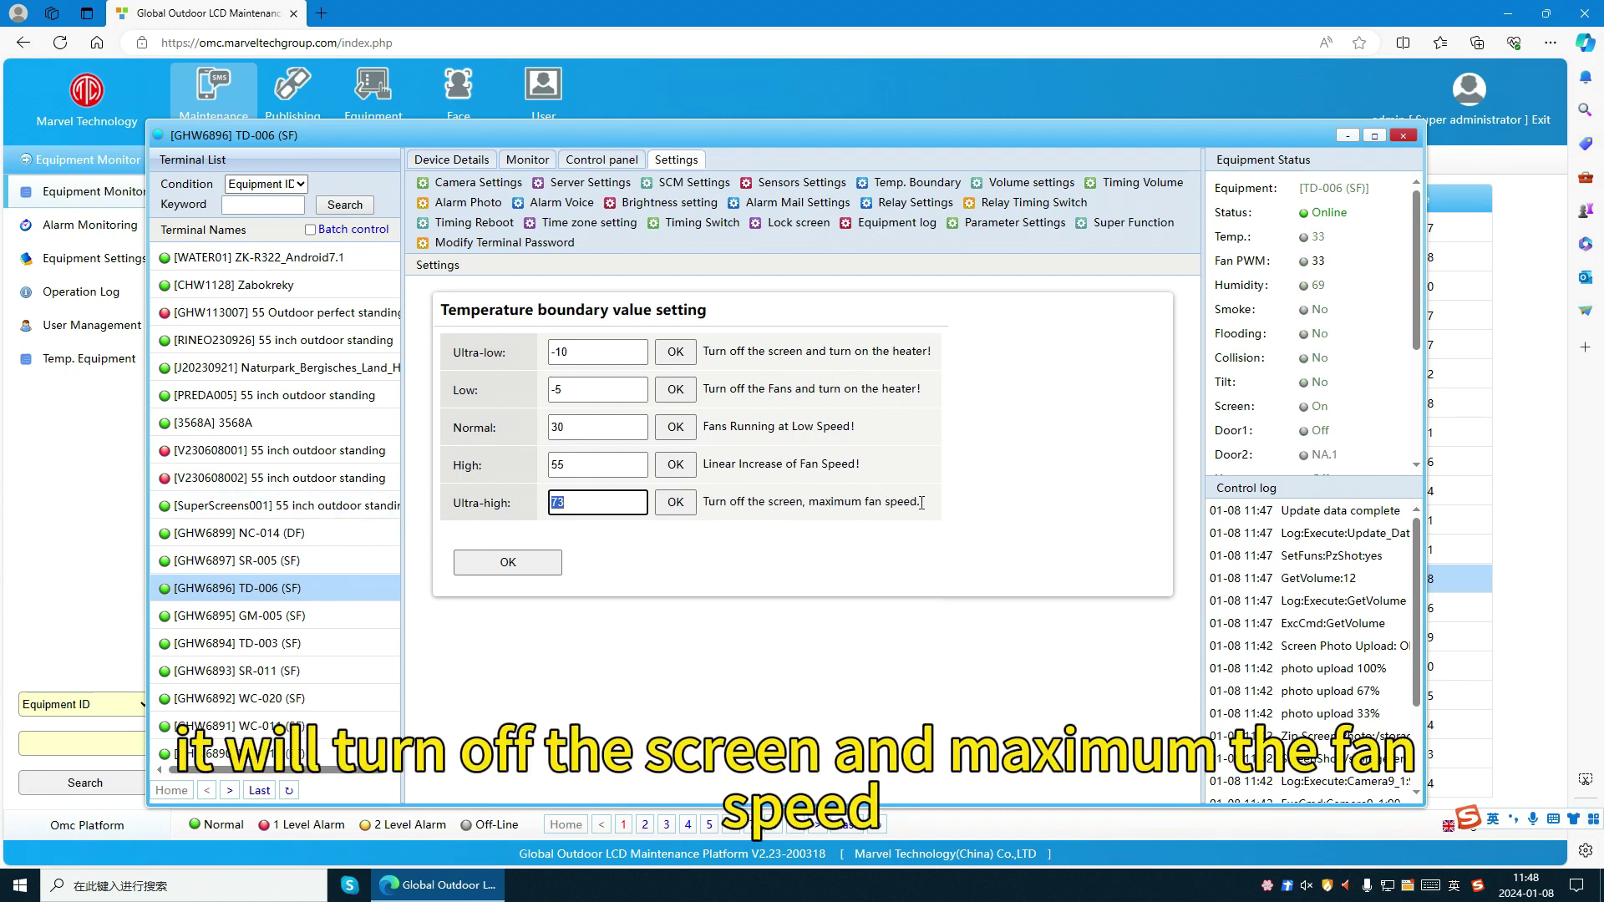
left_click(588, 352)
left_click(585, 389)
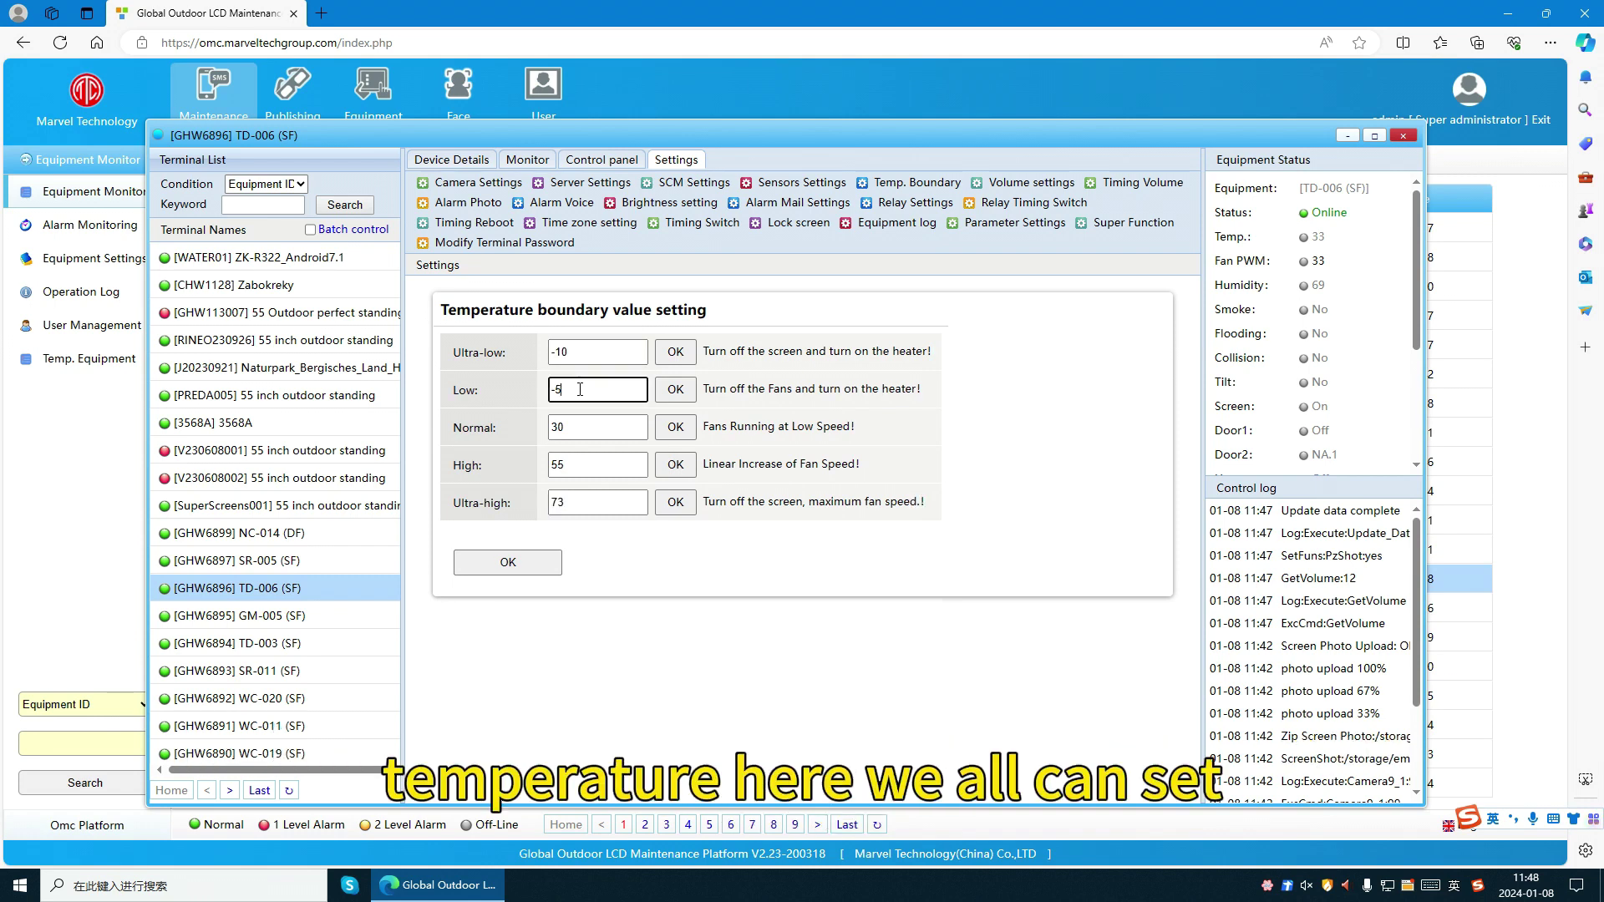
left_click(577, 427)
key("Tab")
key("Tab")
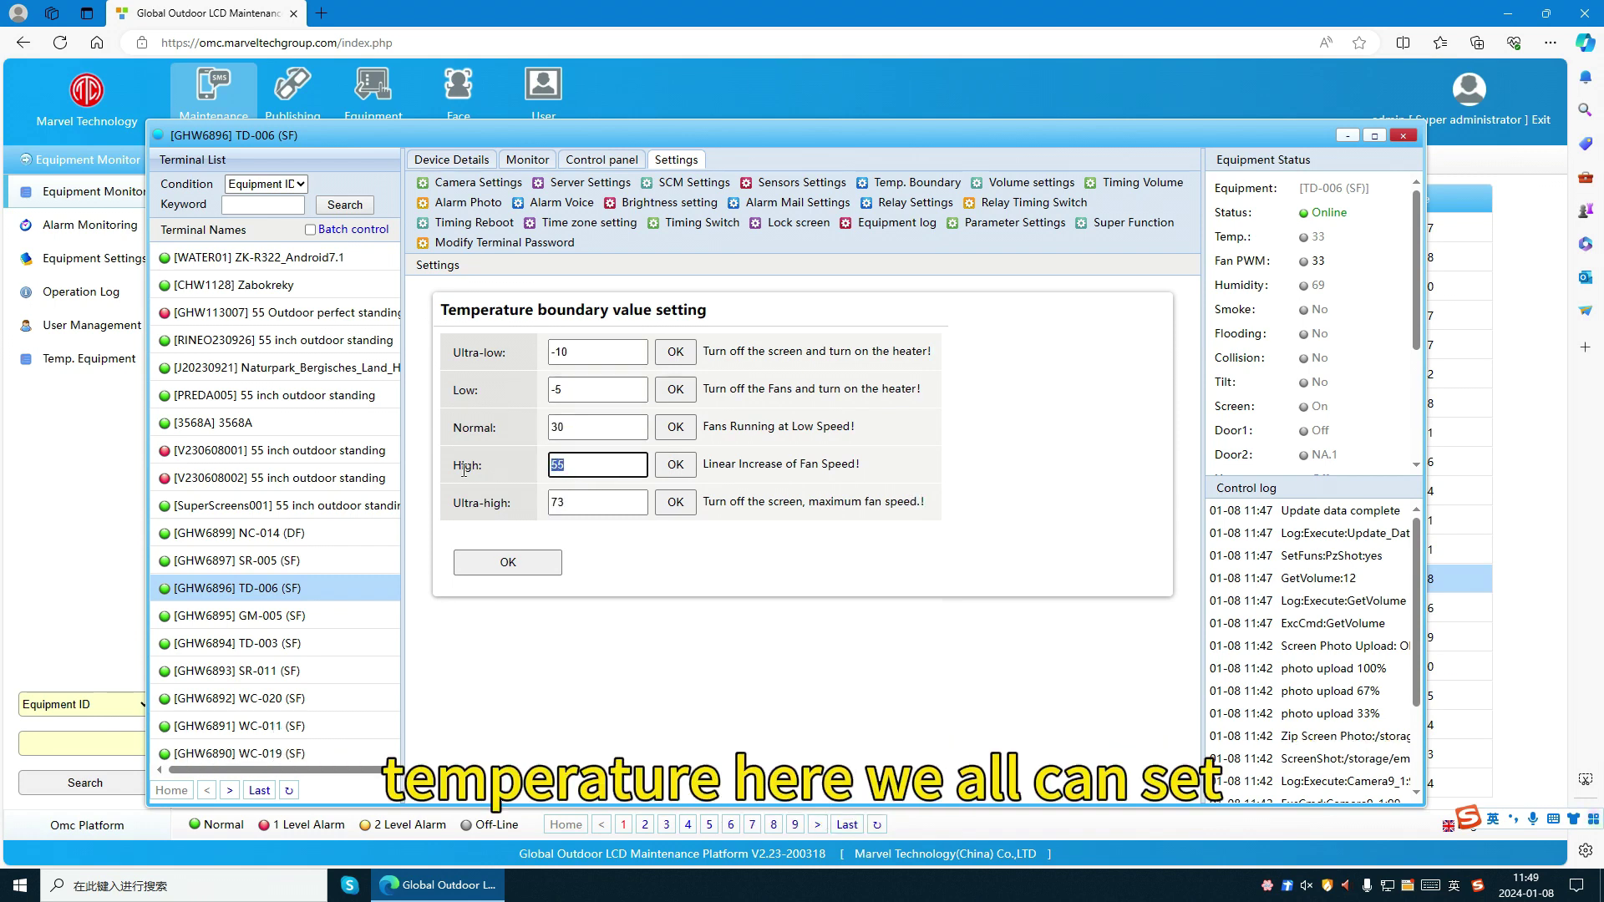
key("Tab")
key("Tab")
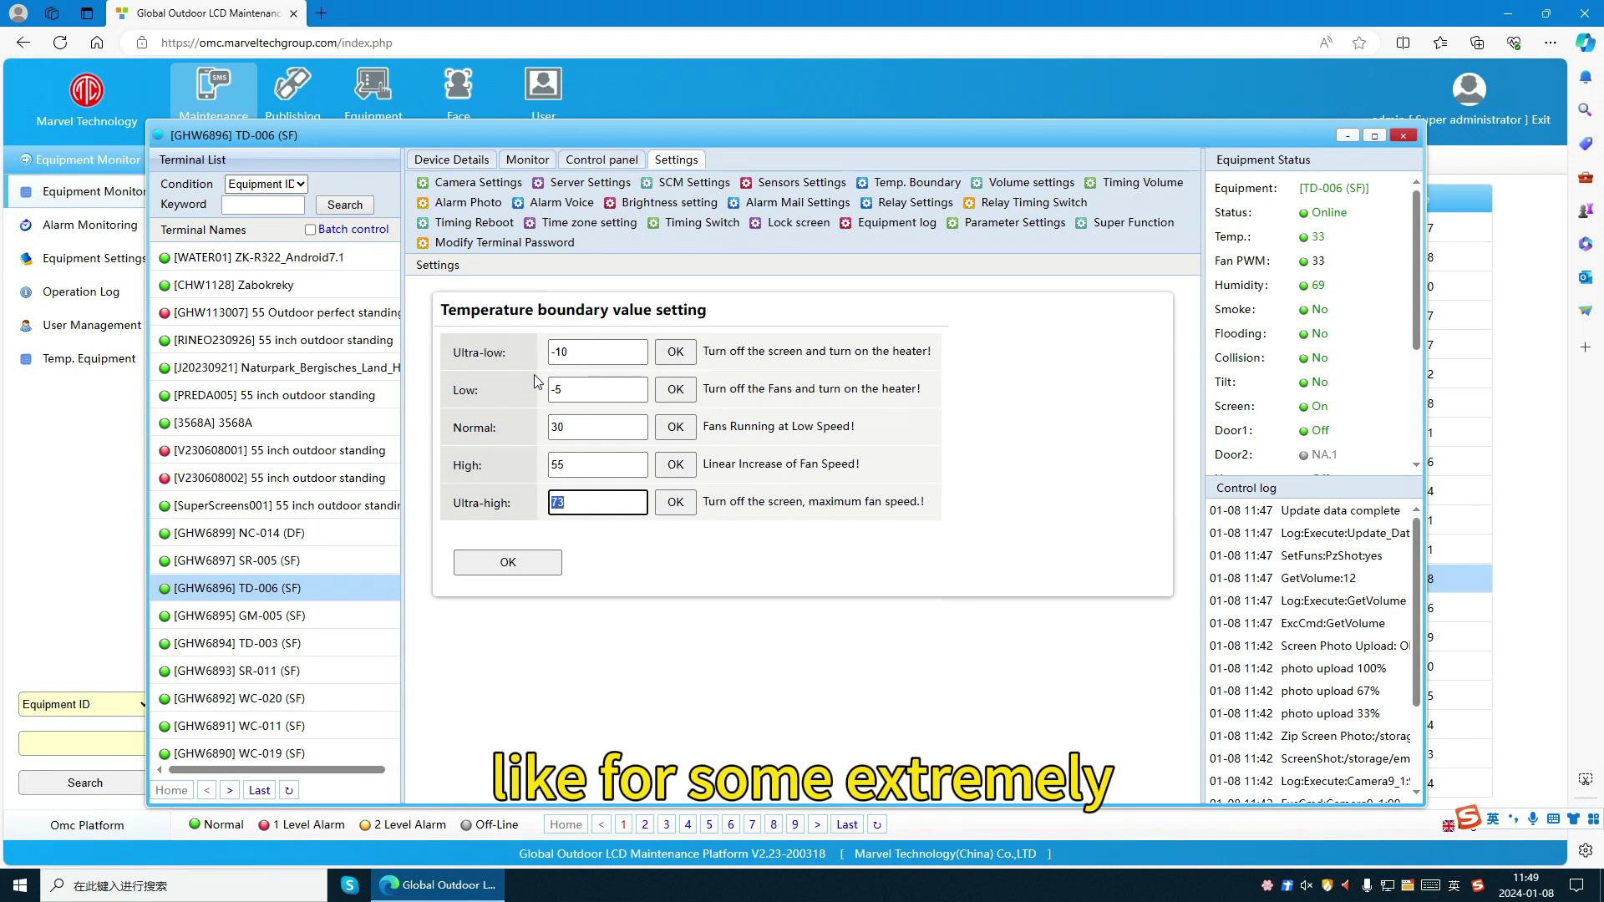
- Enter -15 as the ultra-low and 75 as the ultra-high temperature boundary value for the device
left_click(588, 354)
type("-15")
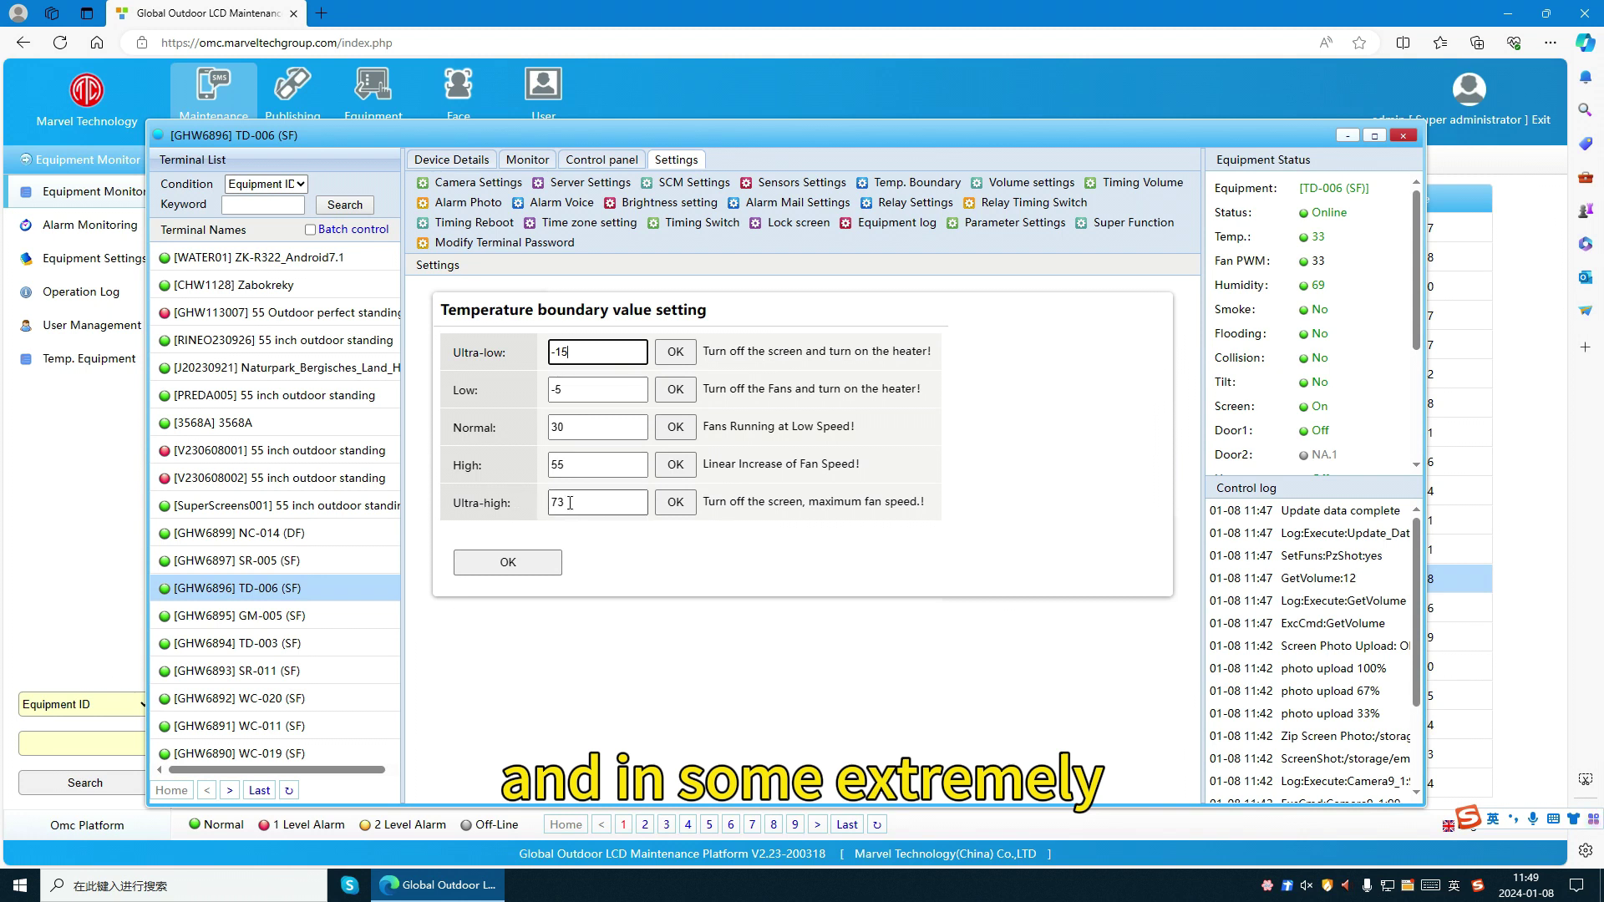
left_click_drag(577, 502, 523, 509)
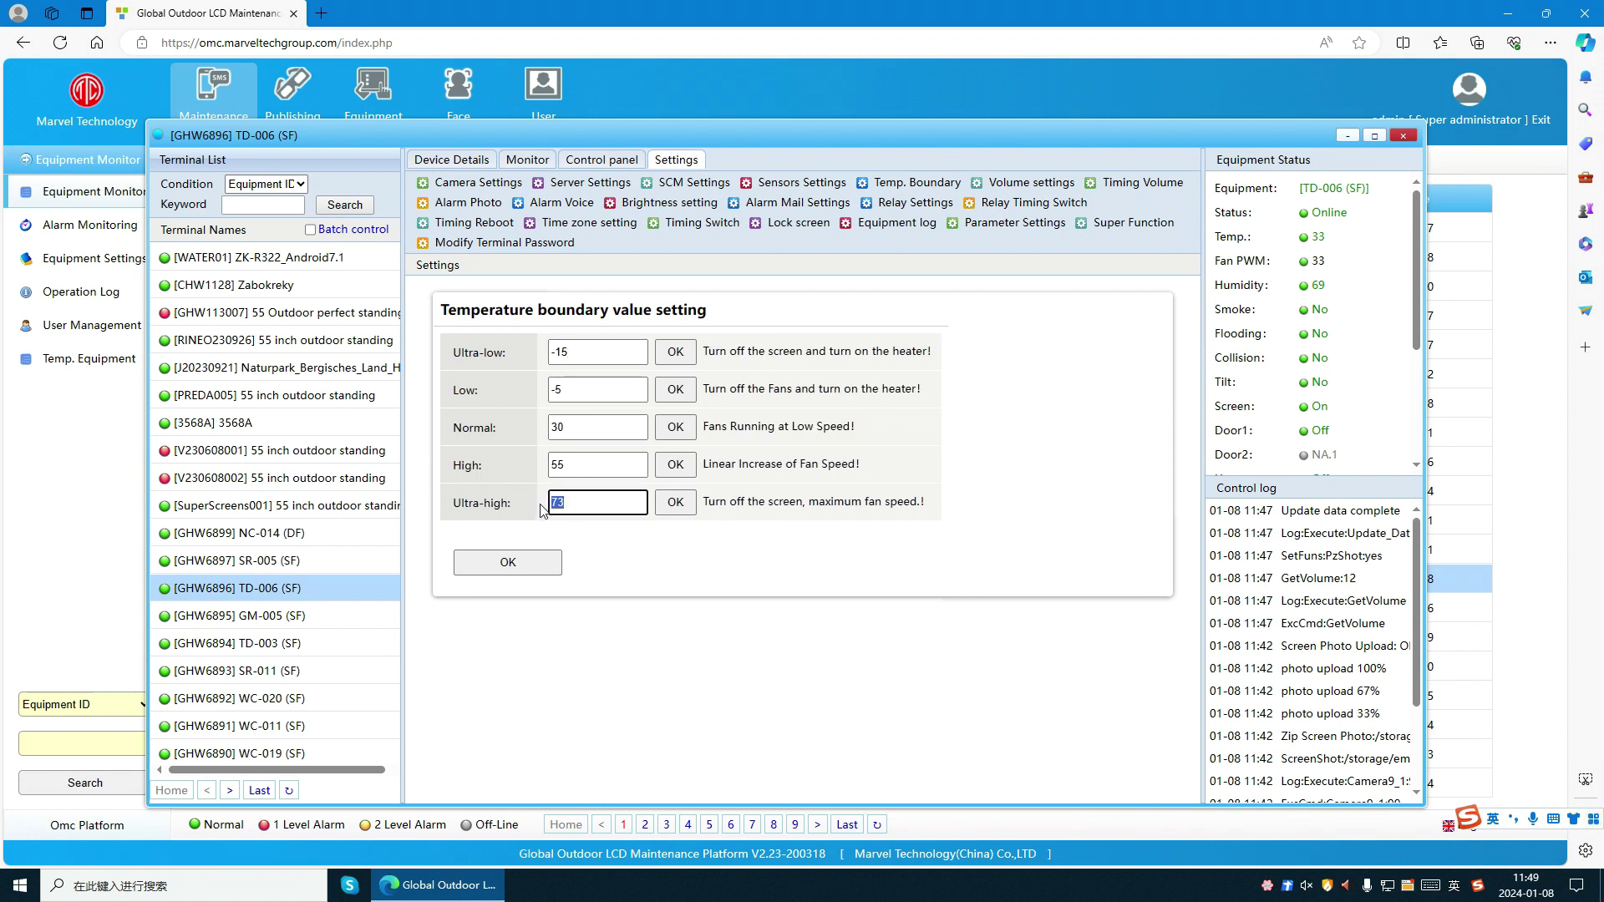
type("8")
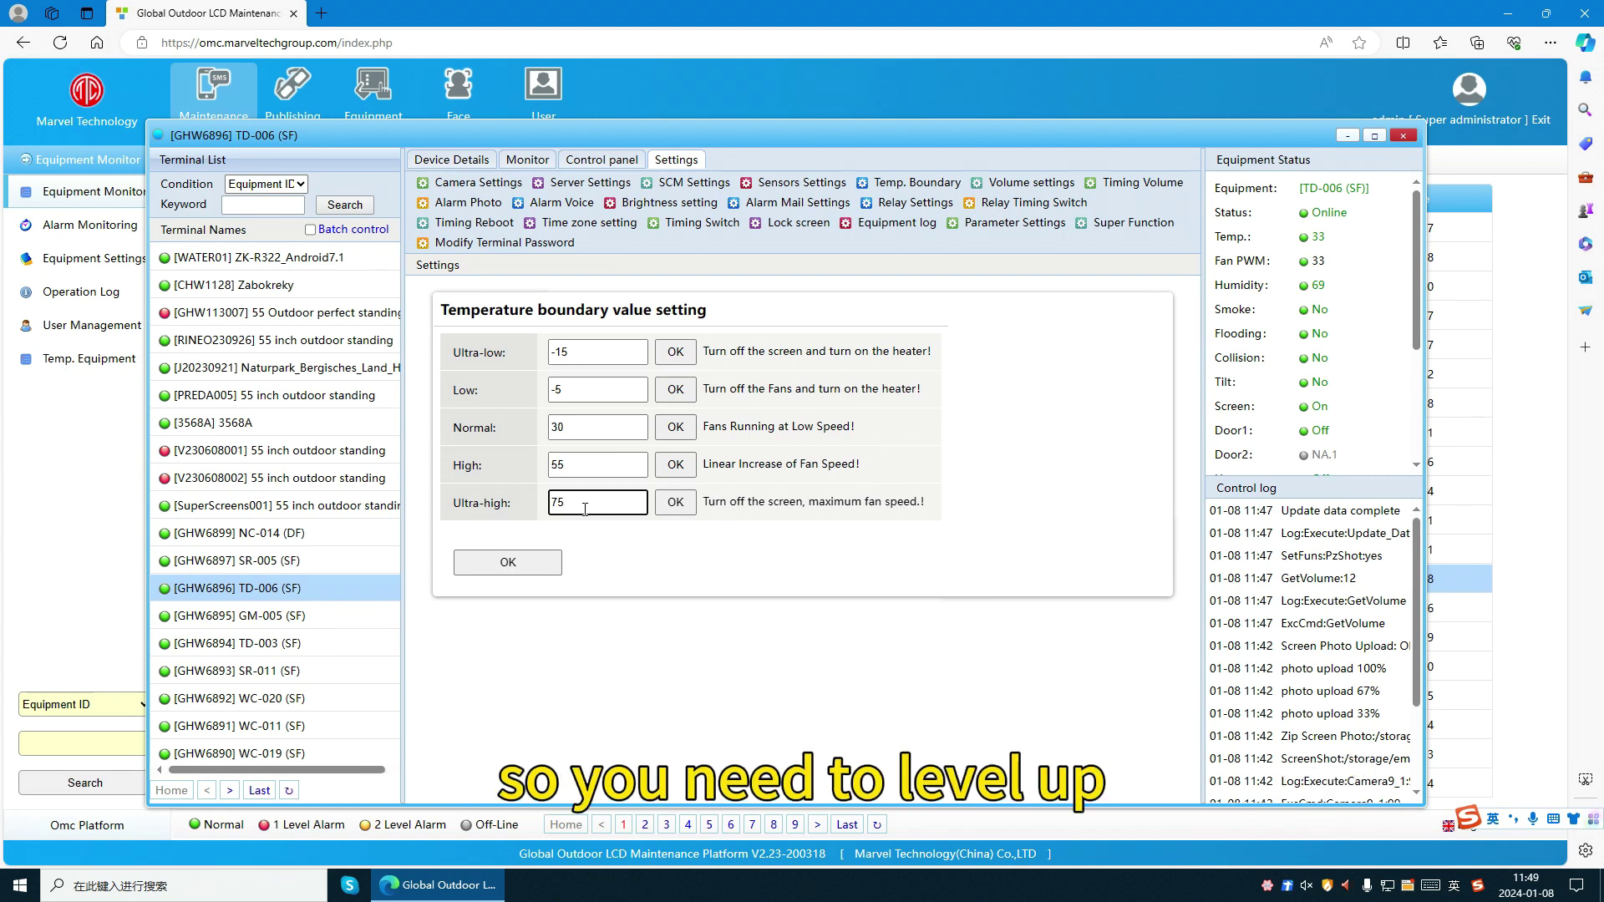
left_click_drag(584, 510, 529, 509)
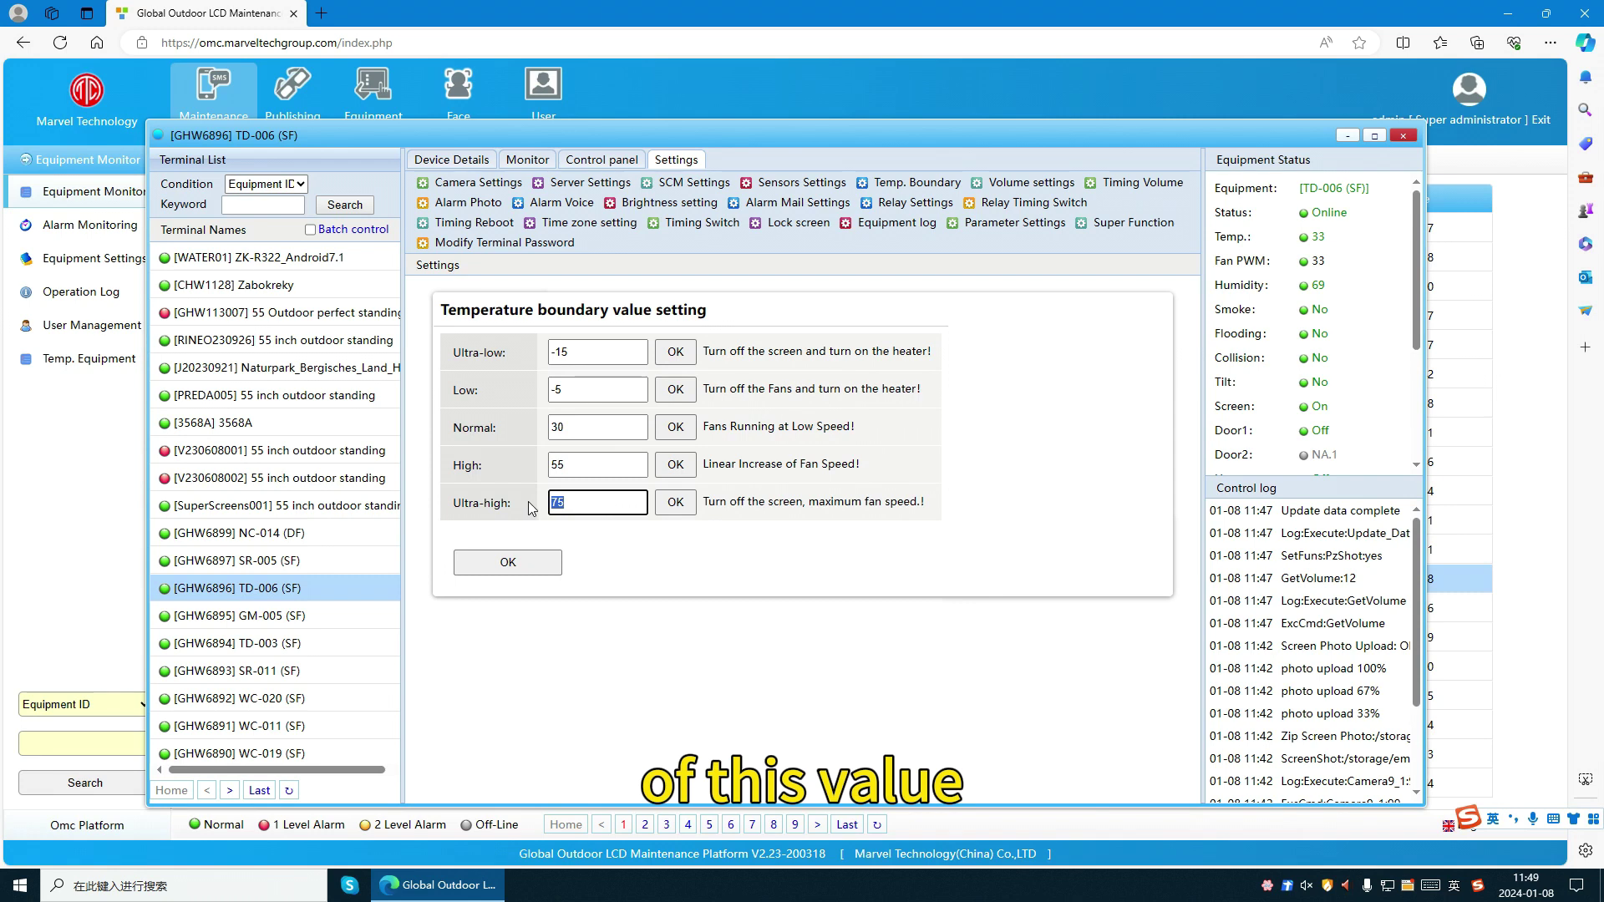
left_click(530, 509)
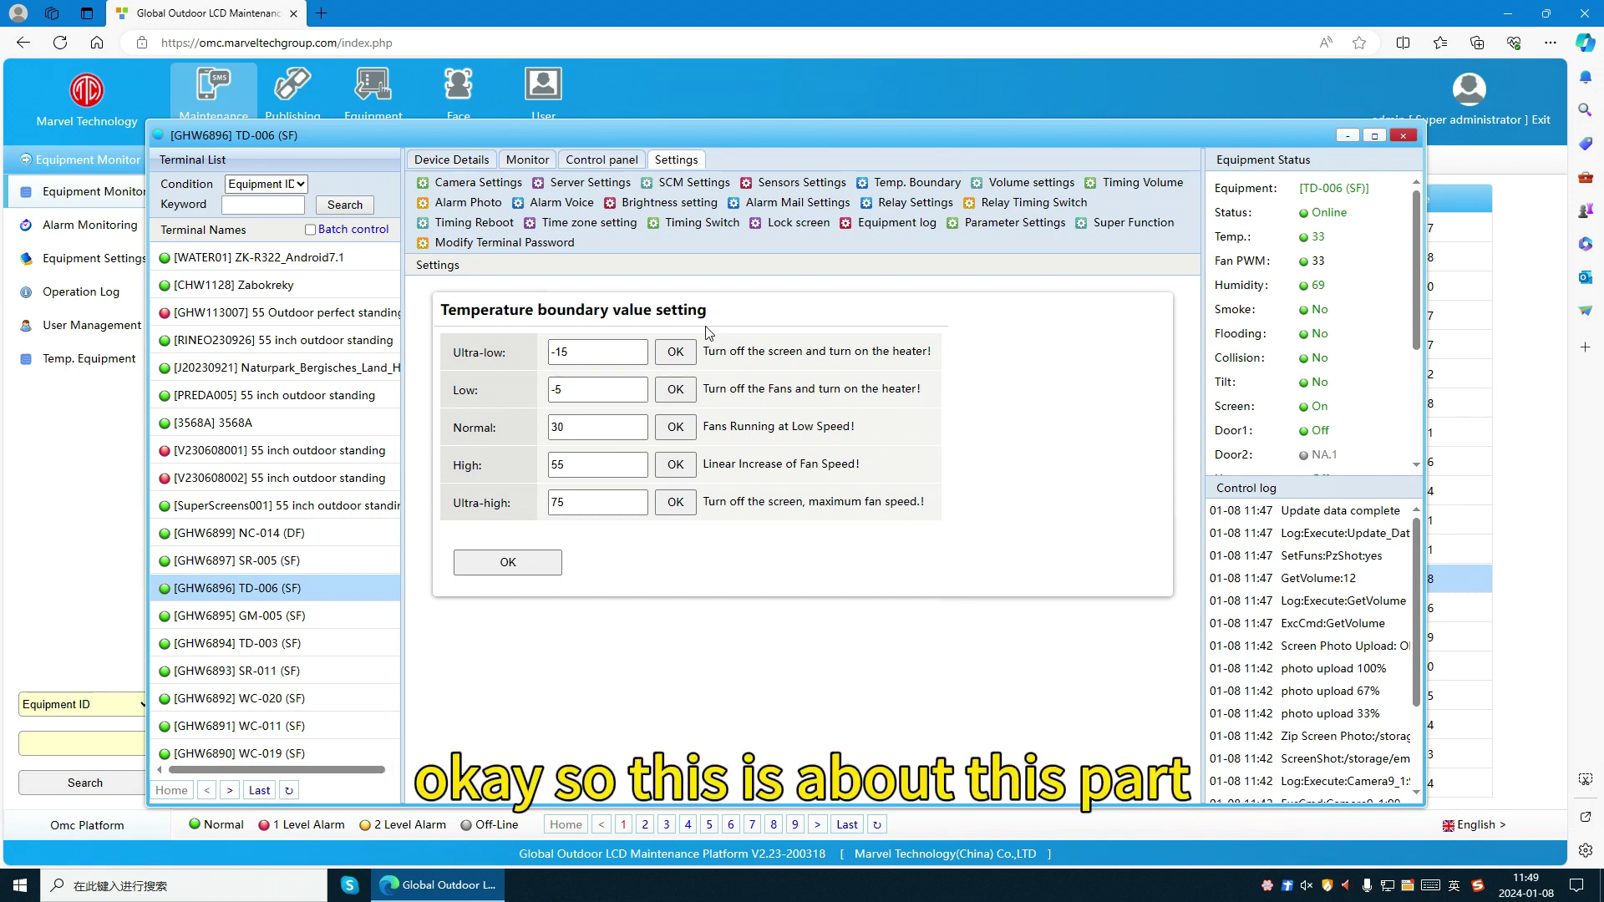
- Raise the device's volume level to 14 out of 15 in its volume settings
left_click(1029, 183)
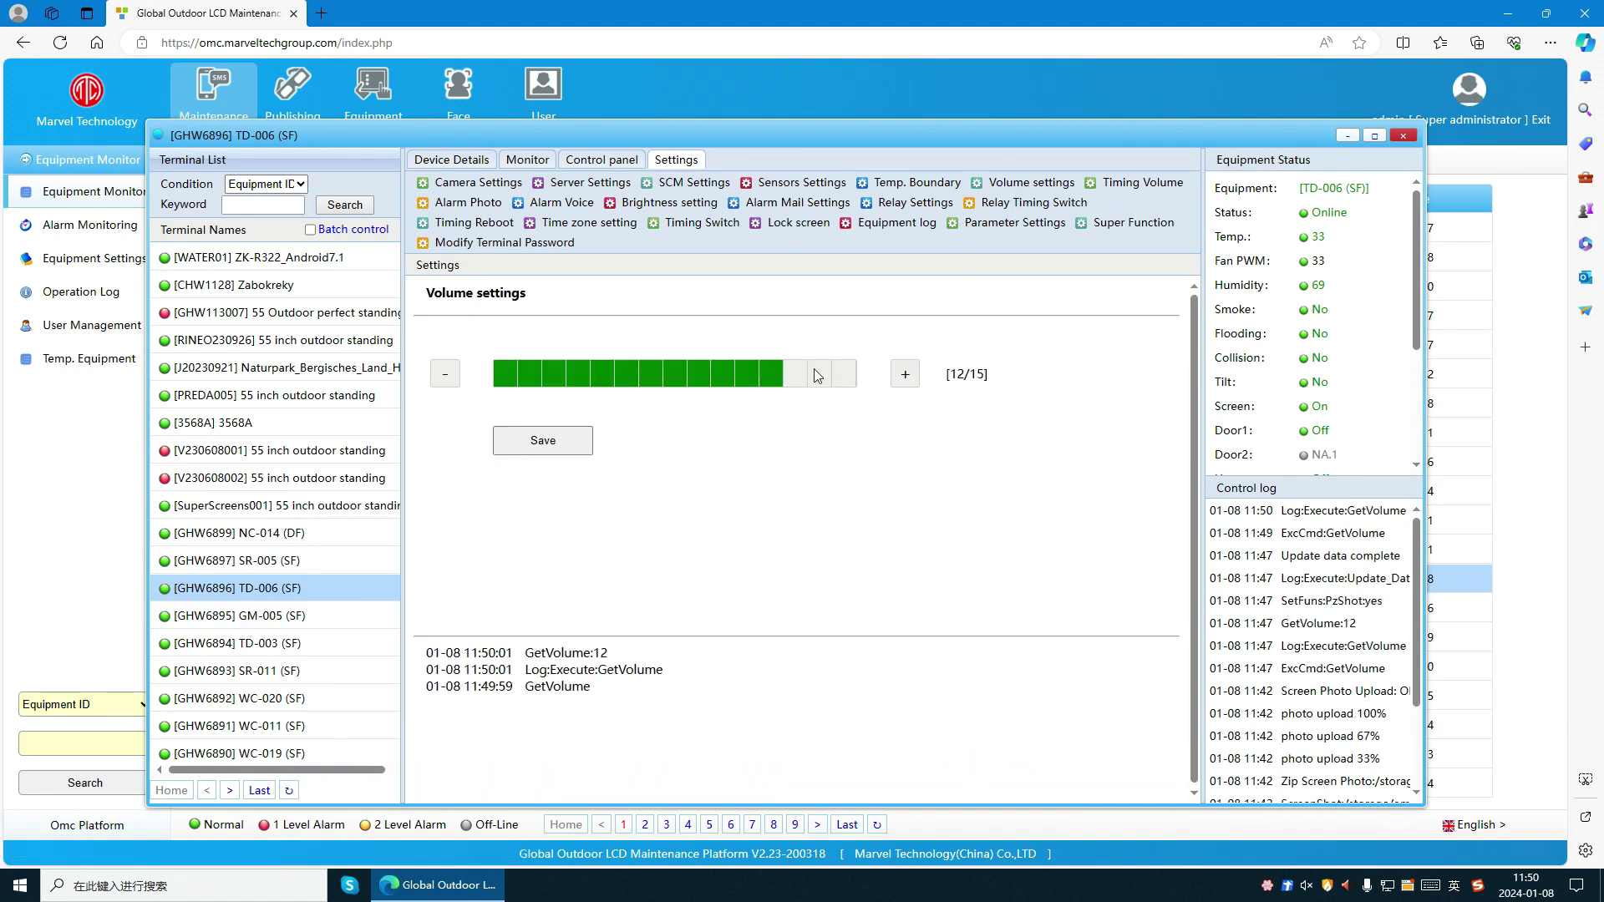
left_click(904, 373)
left_click(904, 374)
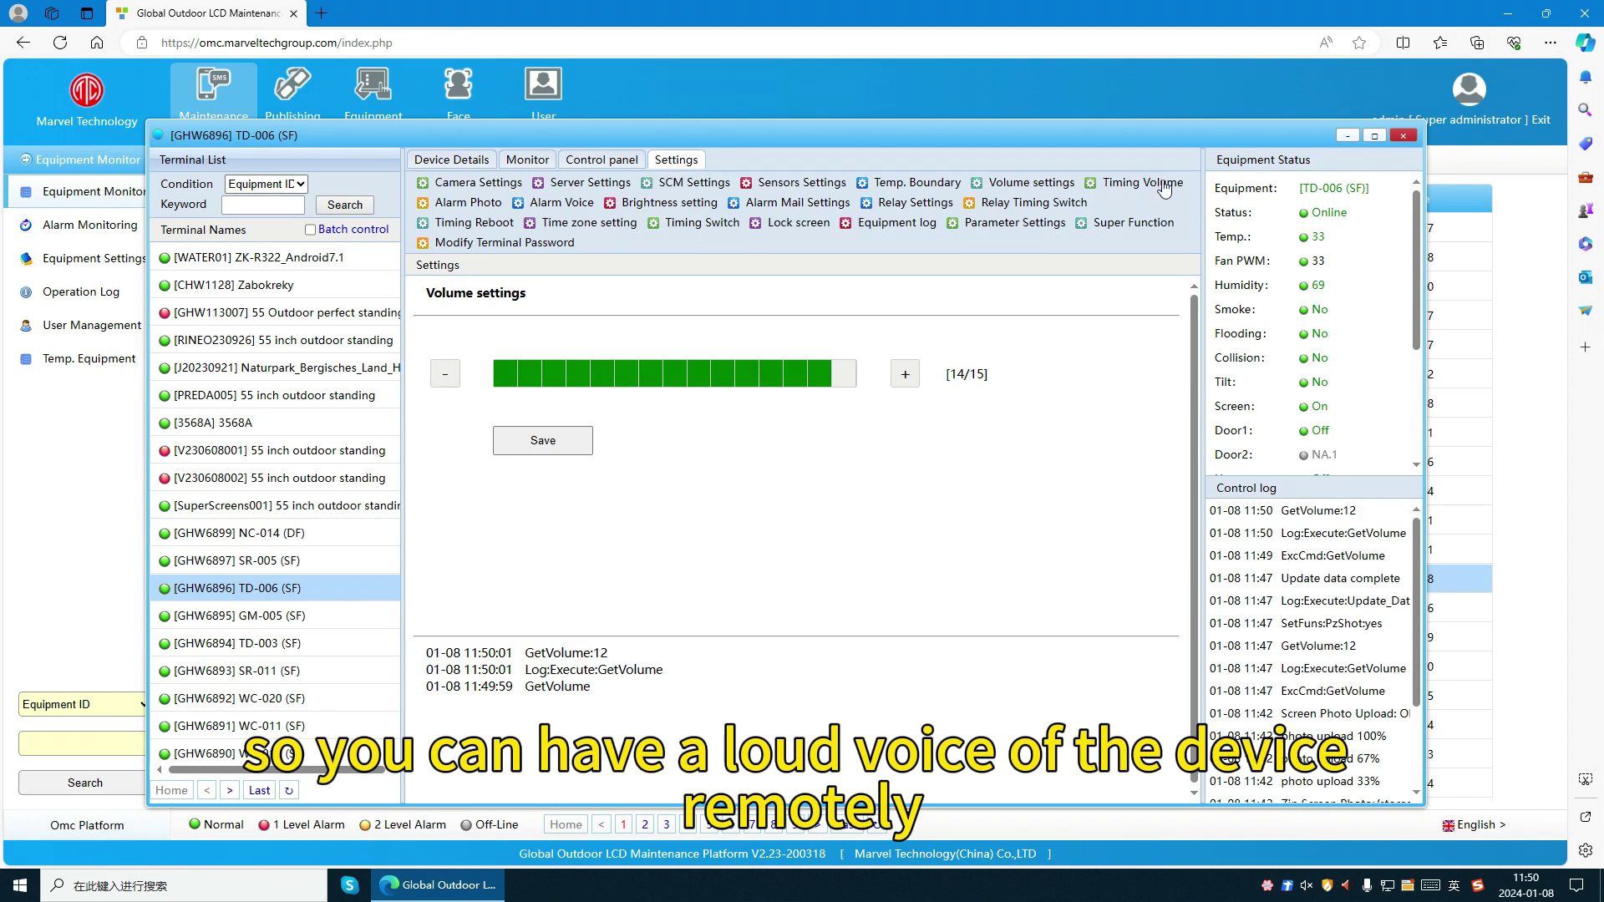
- Fill in a timing volume entry for the device with time 21:00 and volume 3
left_click(1124, 193)
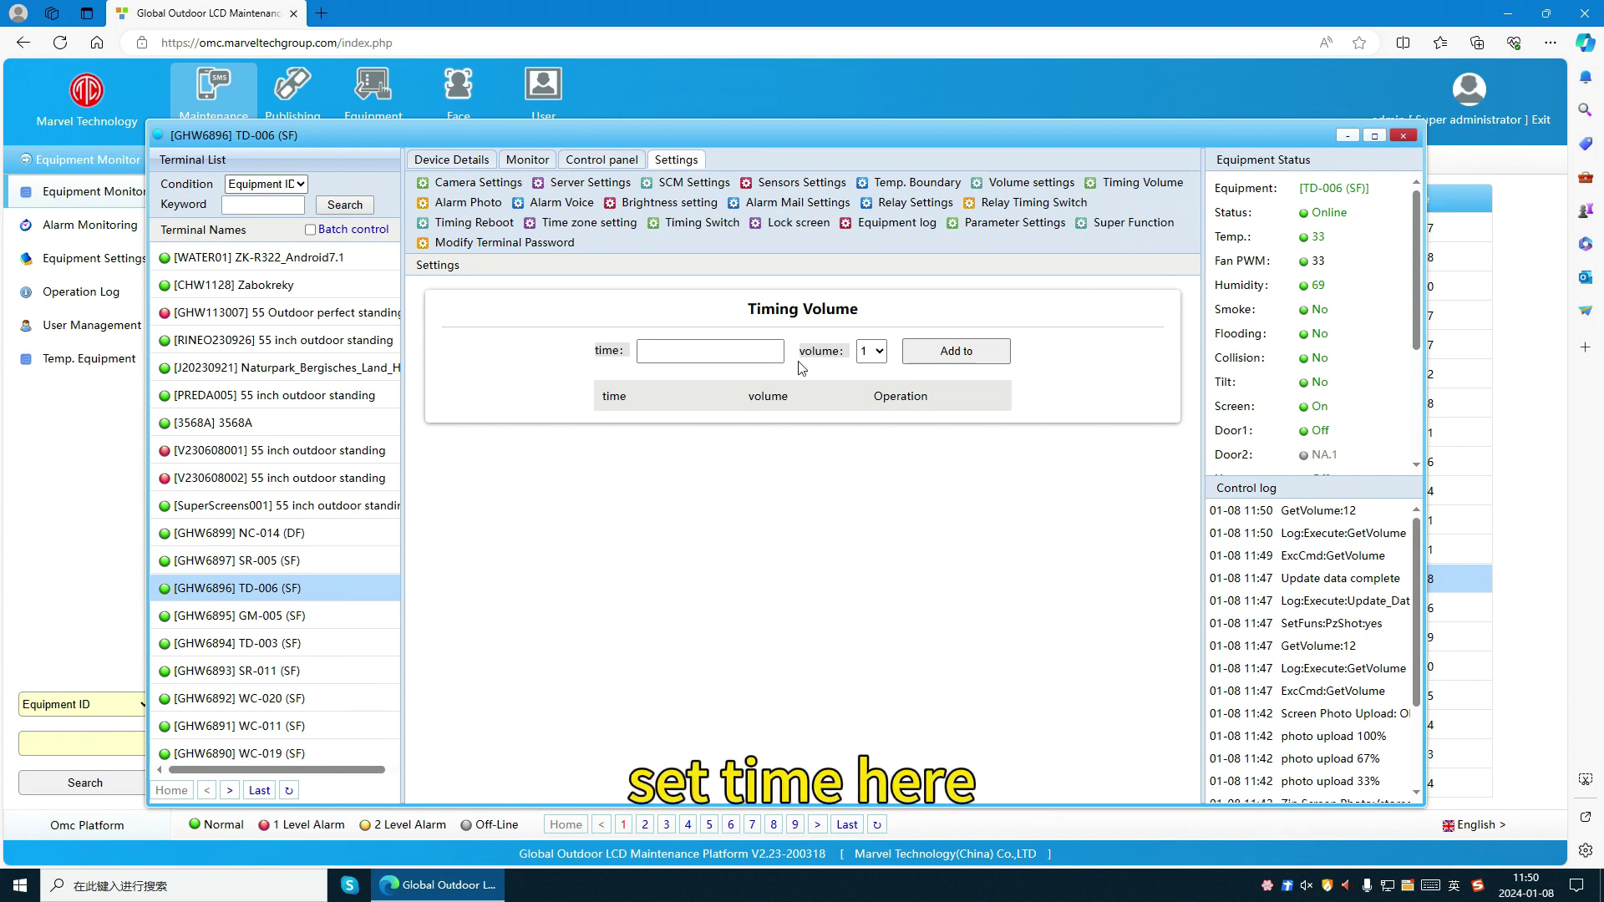
left_click(751, 352)
scroll(919, 451, "down", 5)
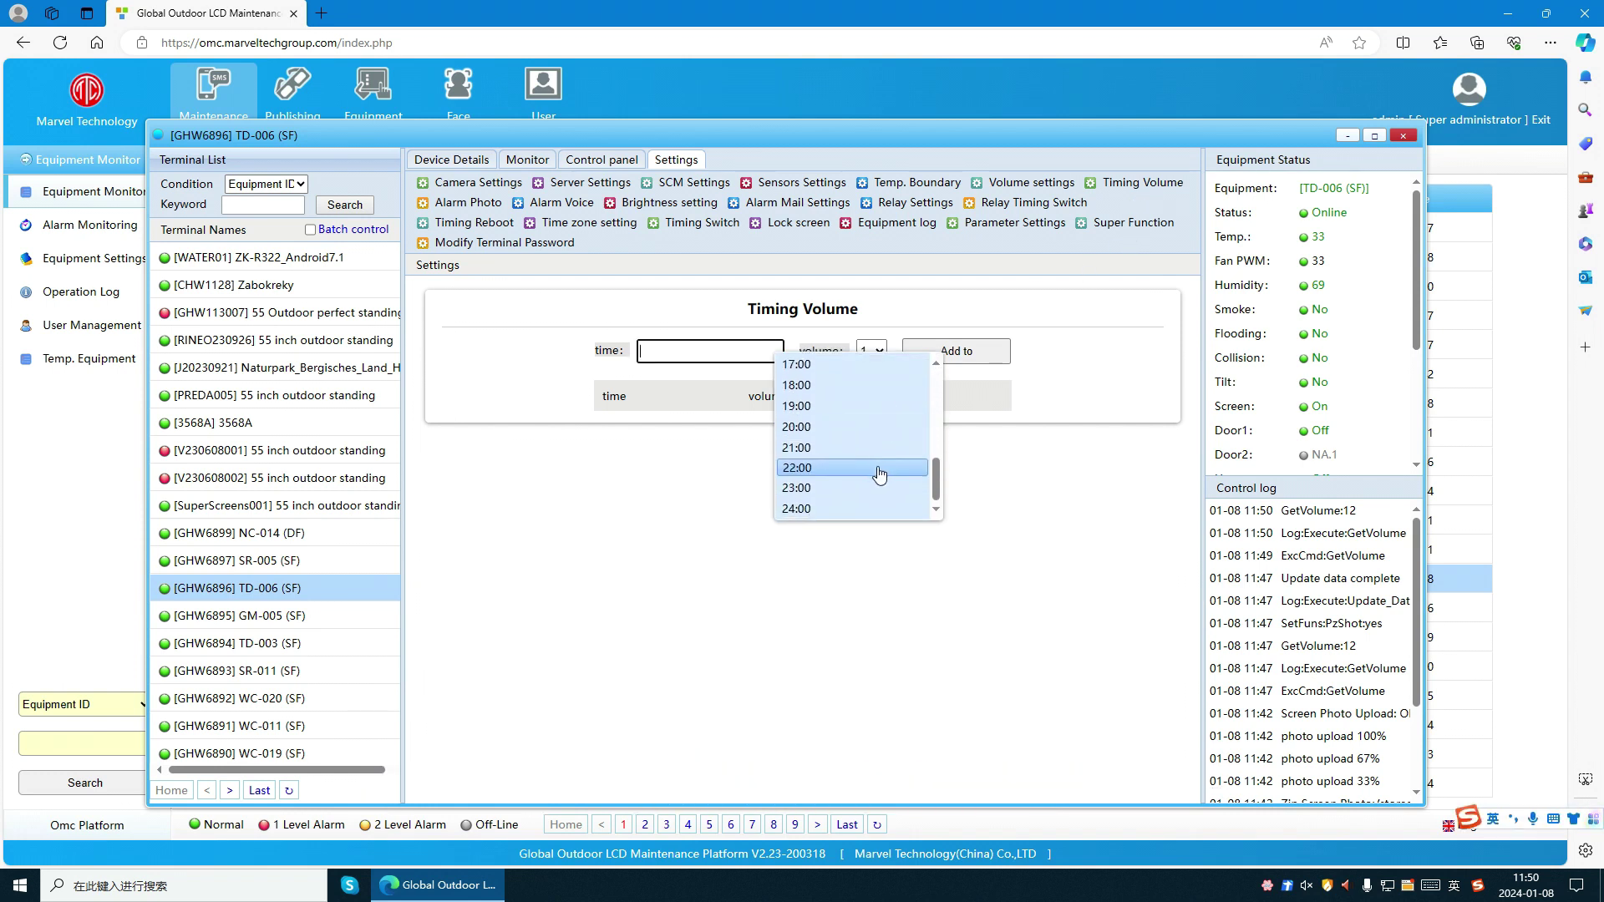
left_click(833, 448)
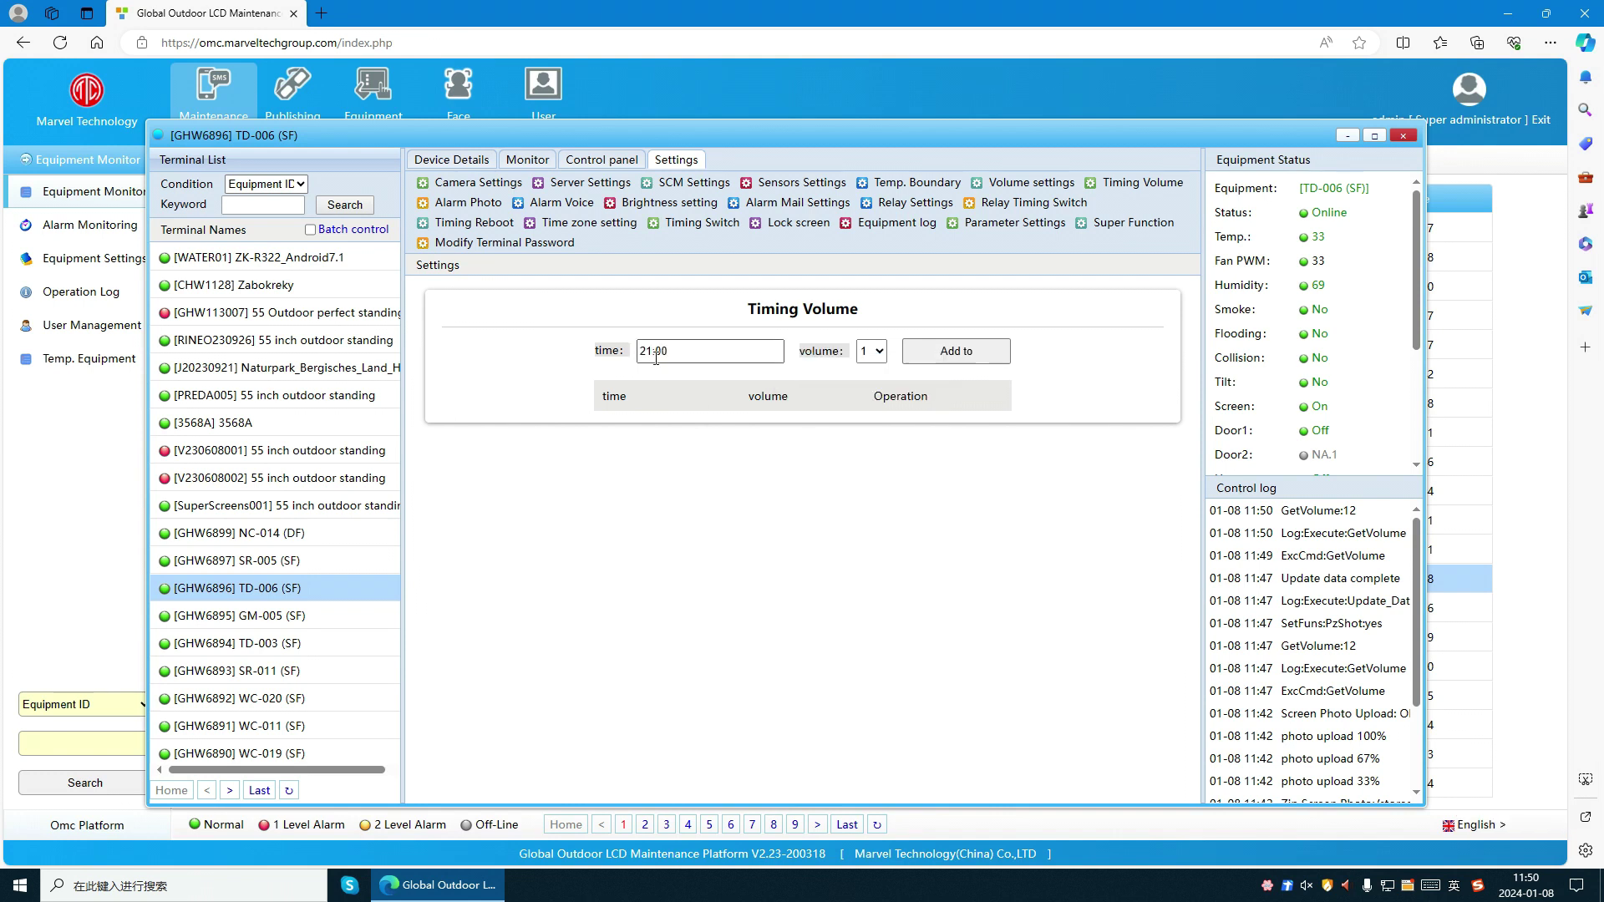
left_click(871, 351)
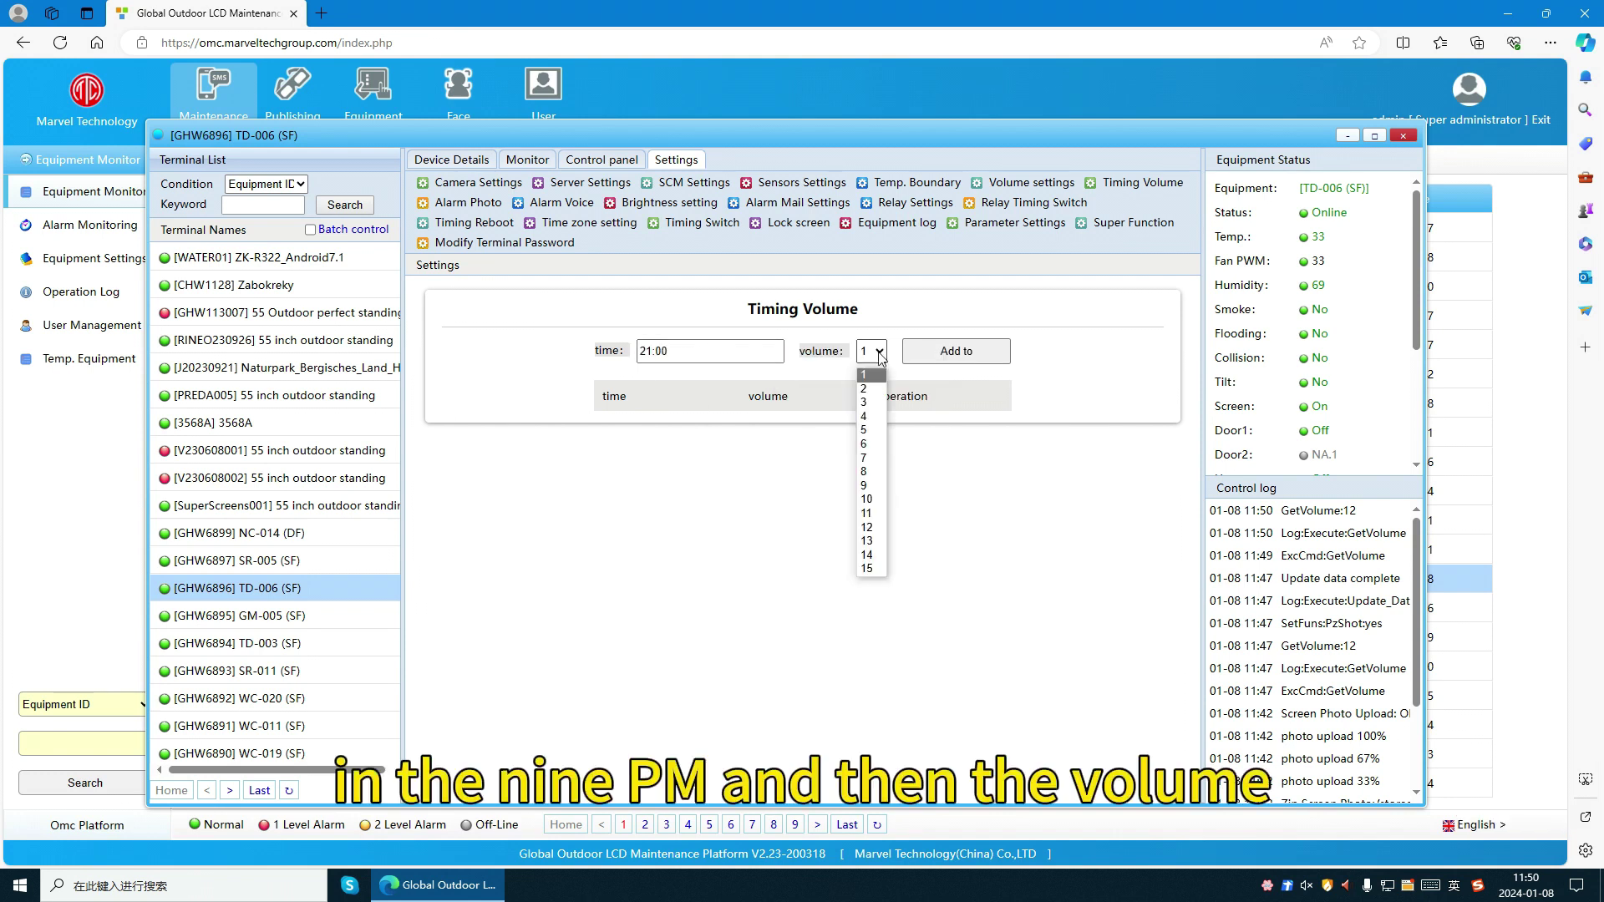
left_click(883, 403)
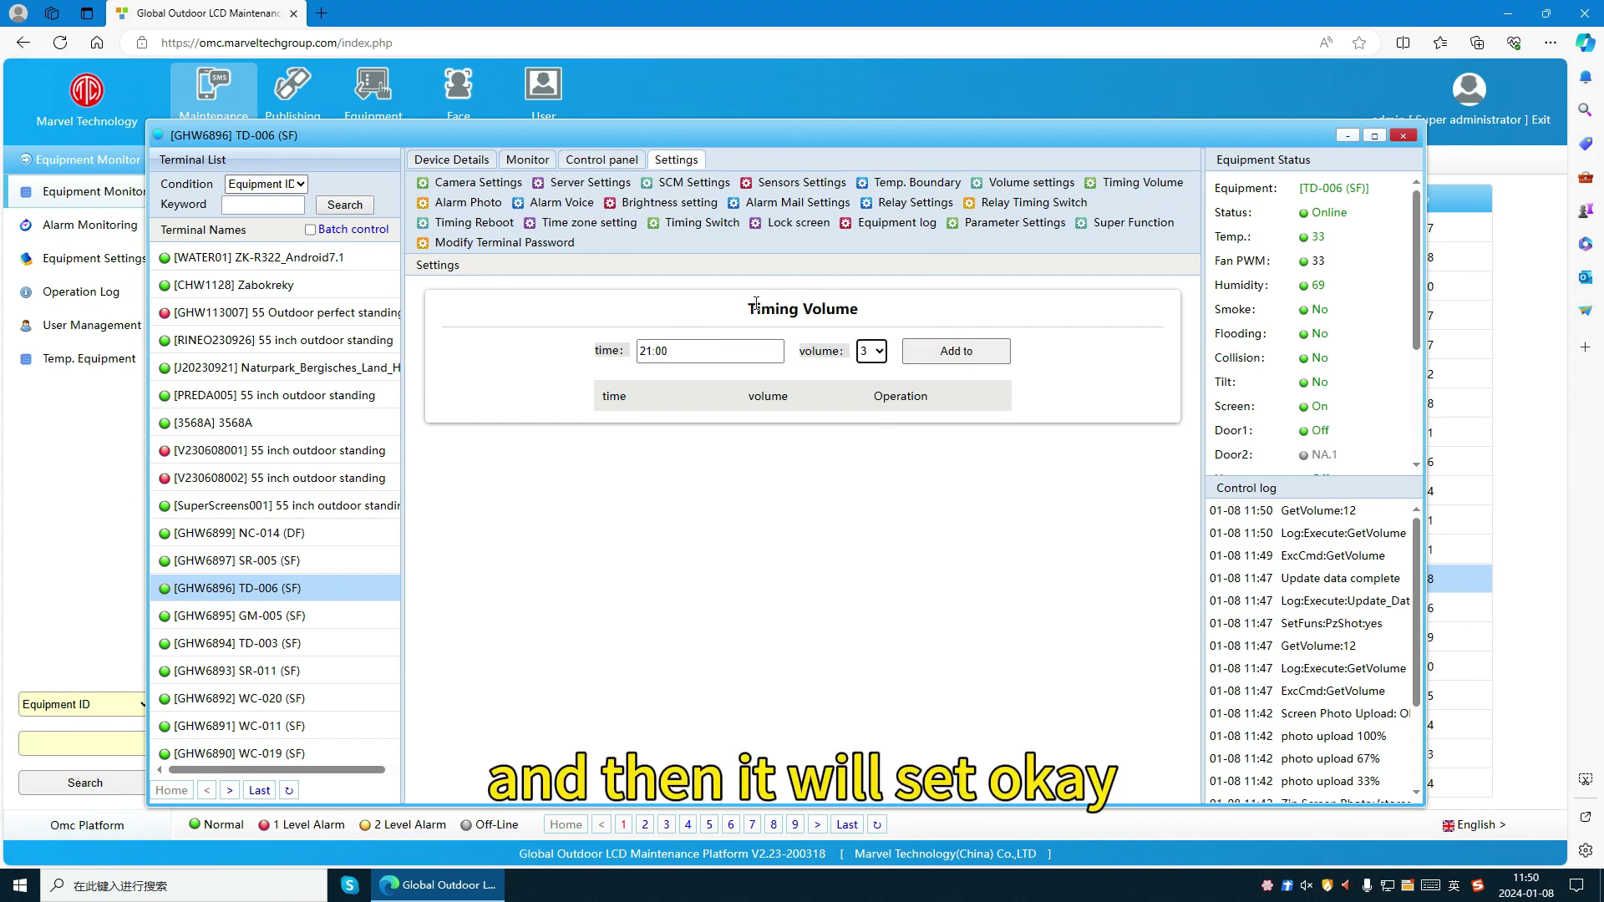
- Review the device's brightness, alarm mail, timed restart and time zone settings, including the mailbox that receives alarms
left_click(664, 204)
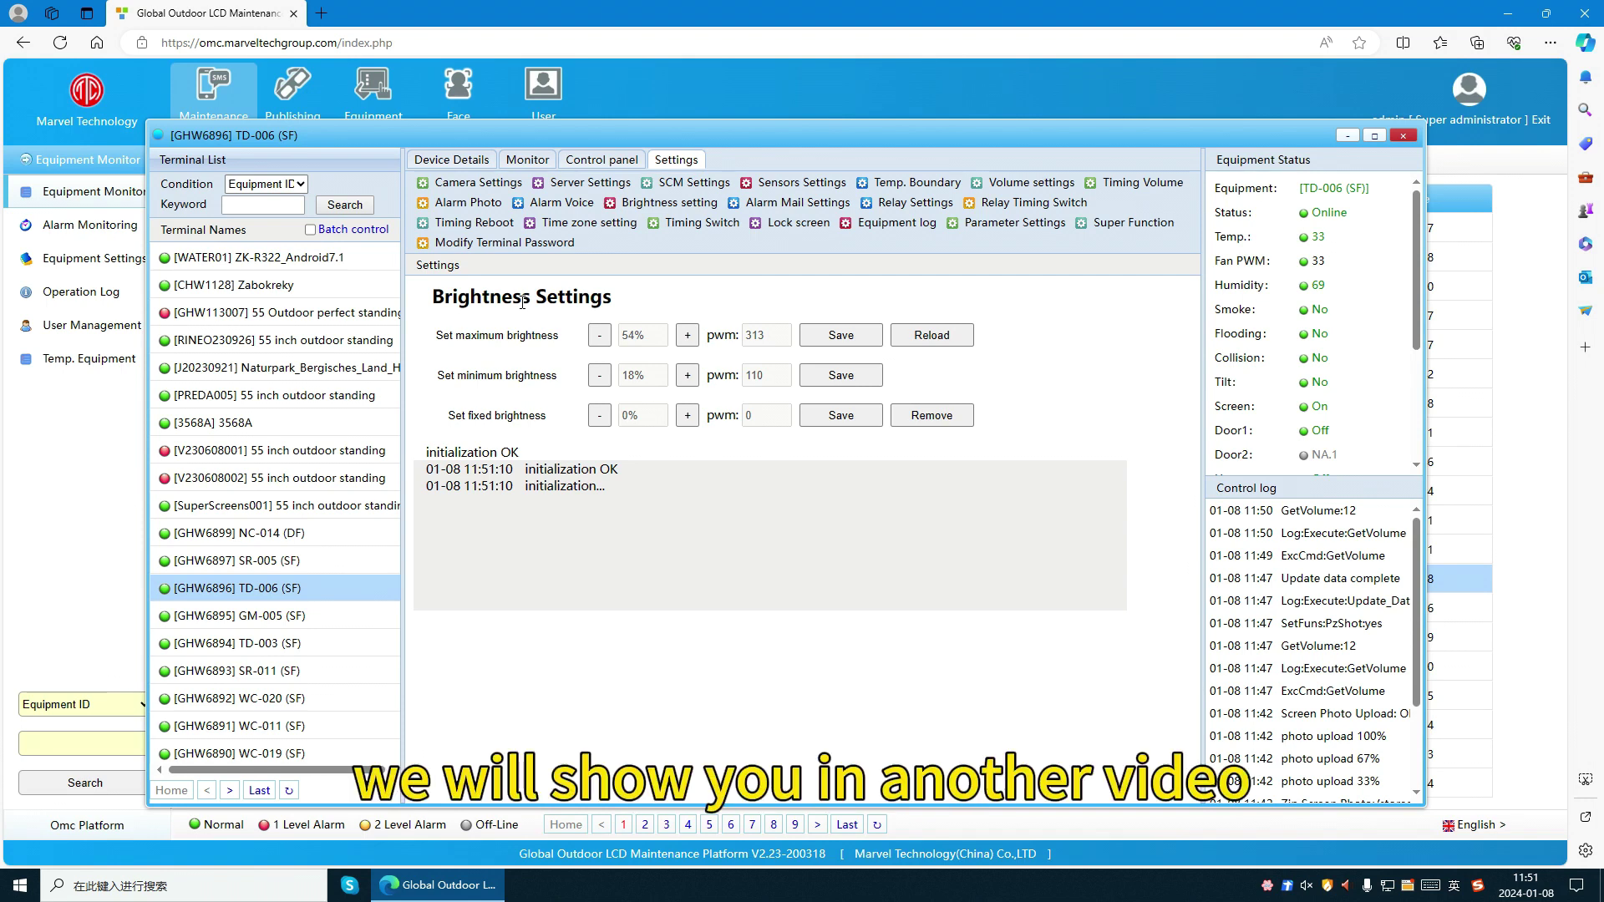
left_click(802, 205)
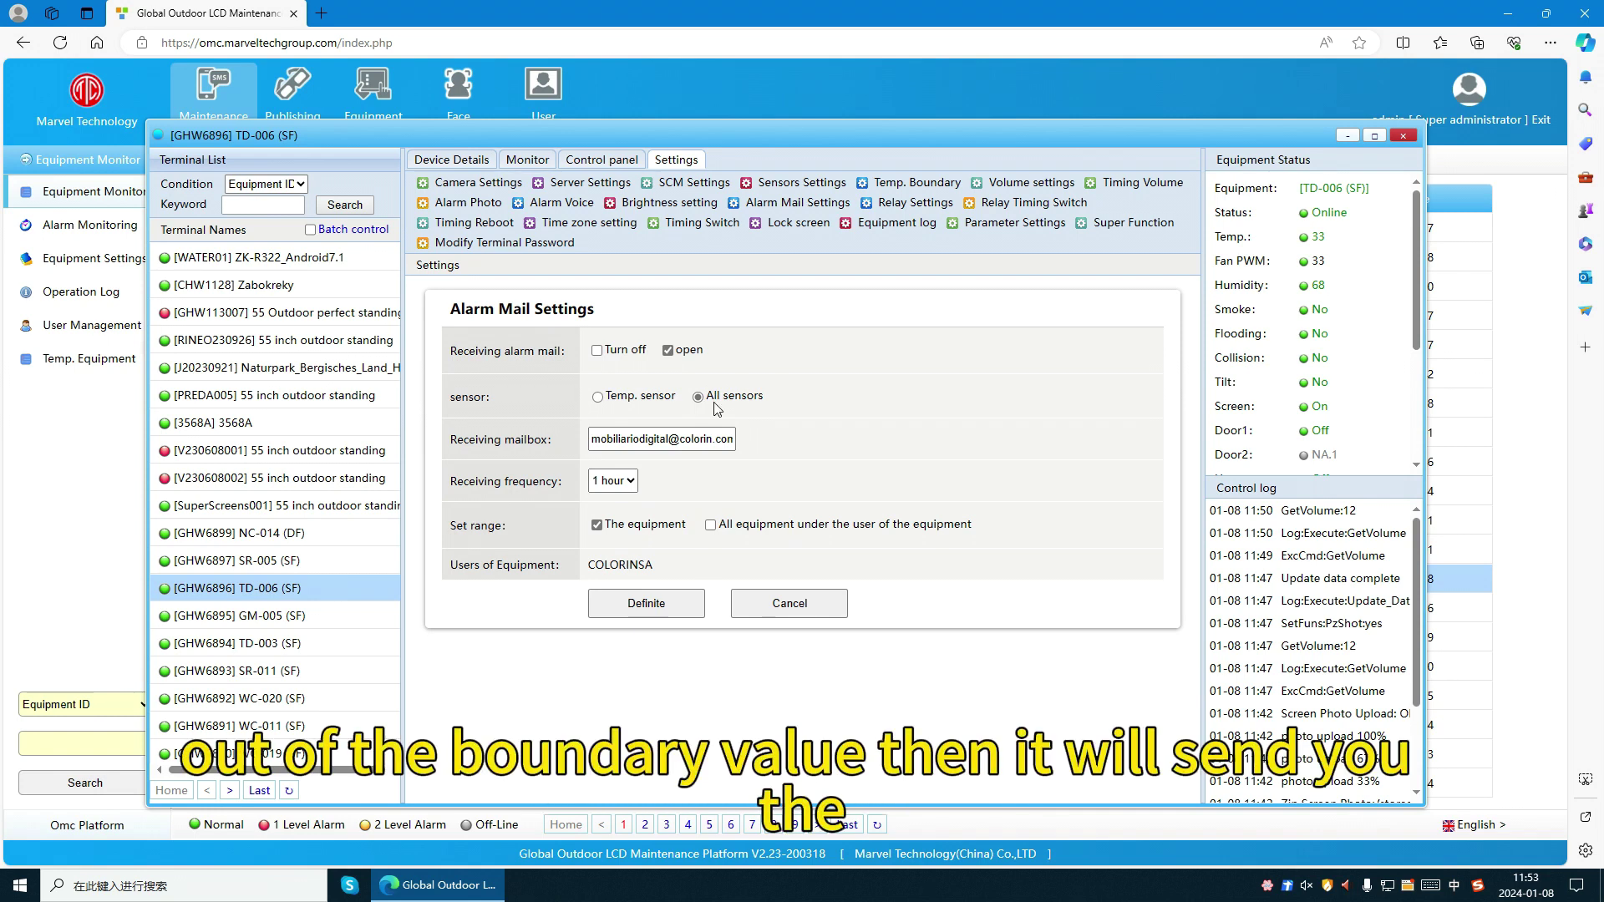
left_click_drag(590, 440, 767, 443)
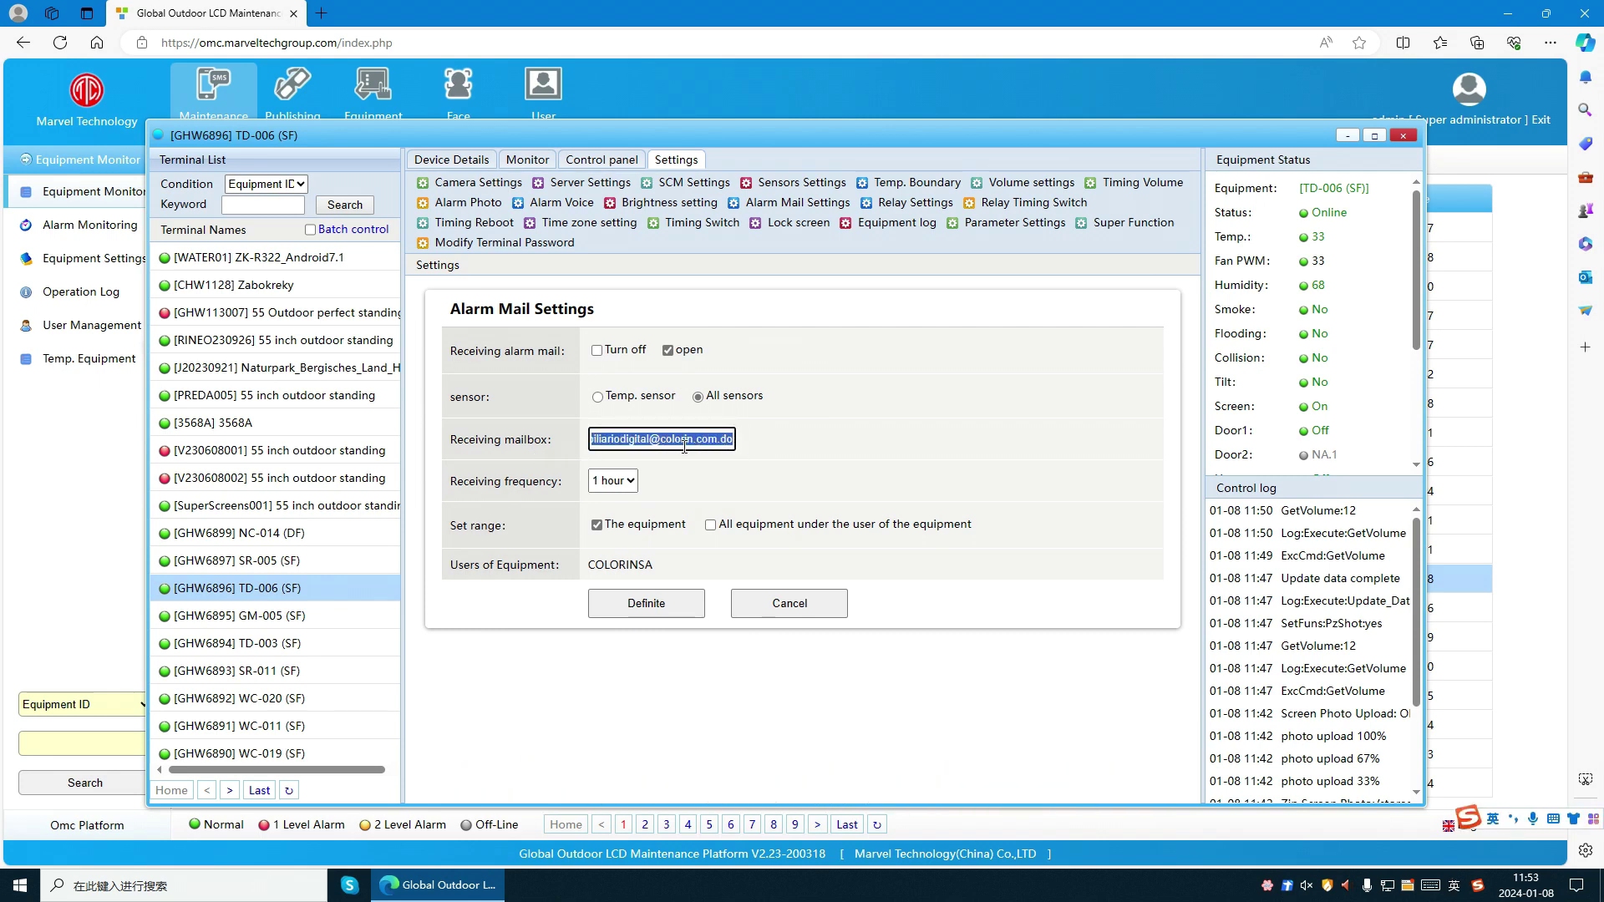
key("Tab")
left_click(467, 224)
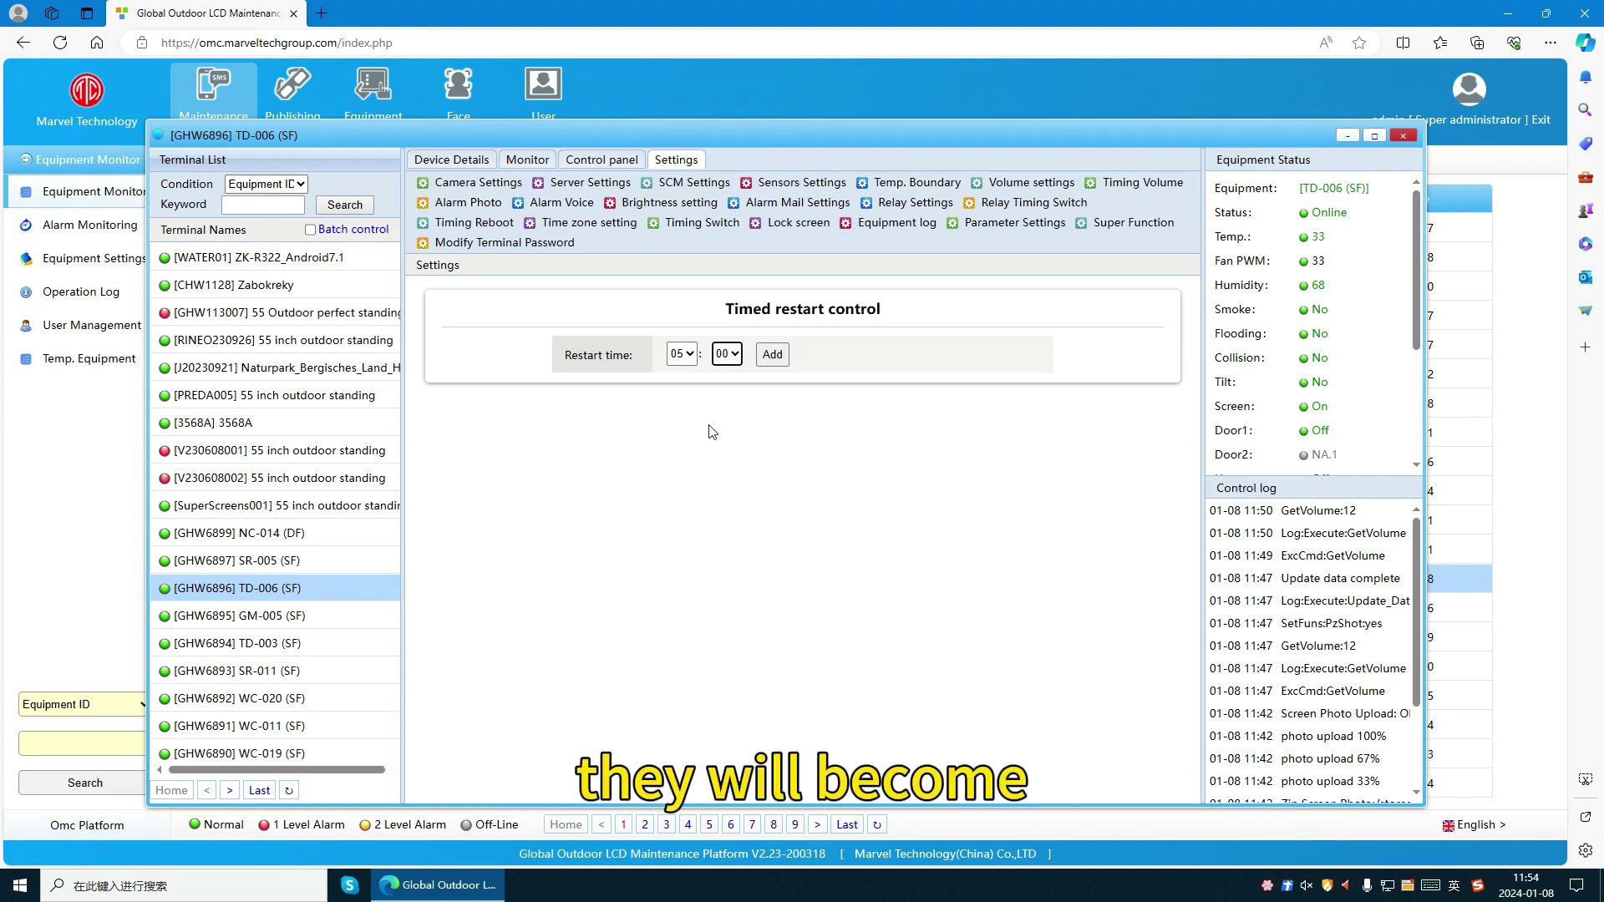
left_click(574, 224)
- Draft a new timing switch record with power on at 05:00 and power off at 21:00 every day, and discard it
left_click(686, 226)
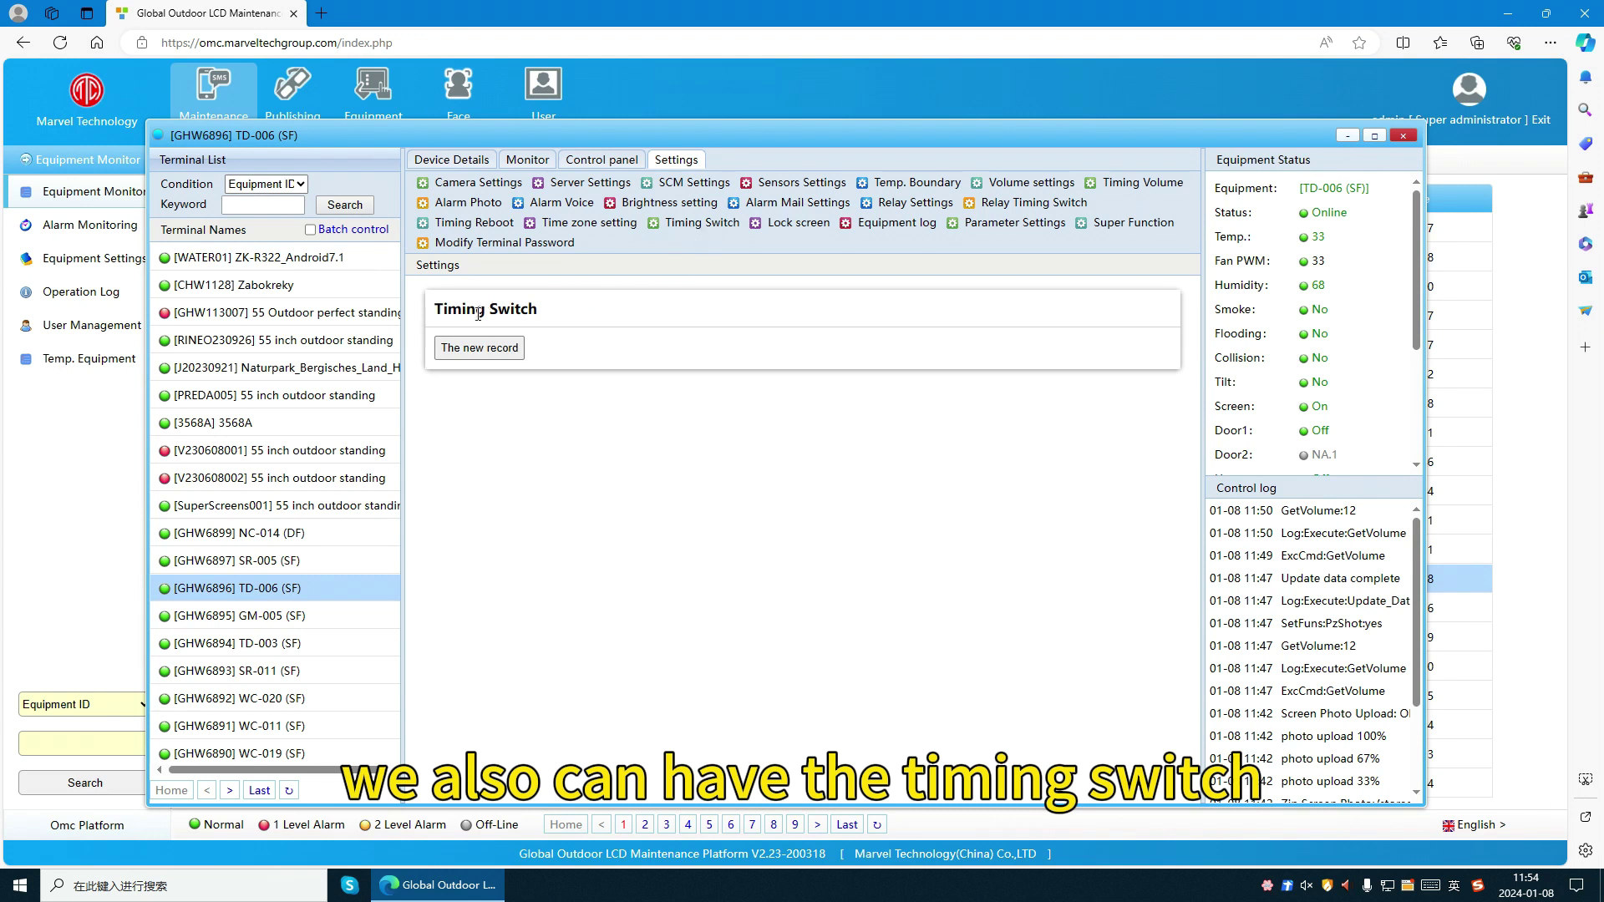
left_click(502, 345)
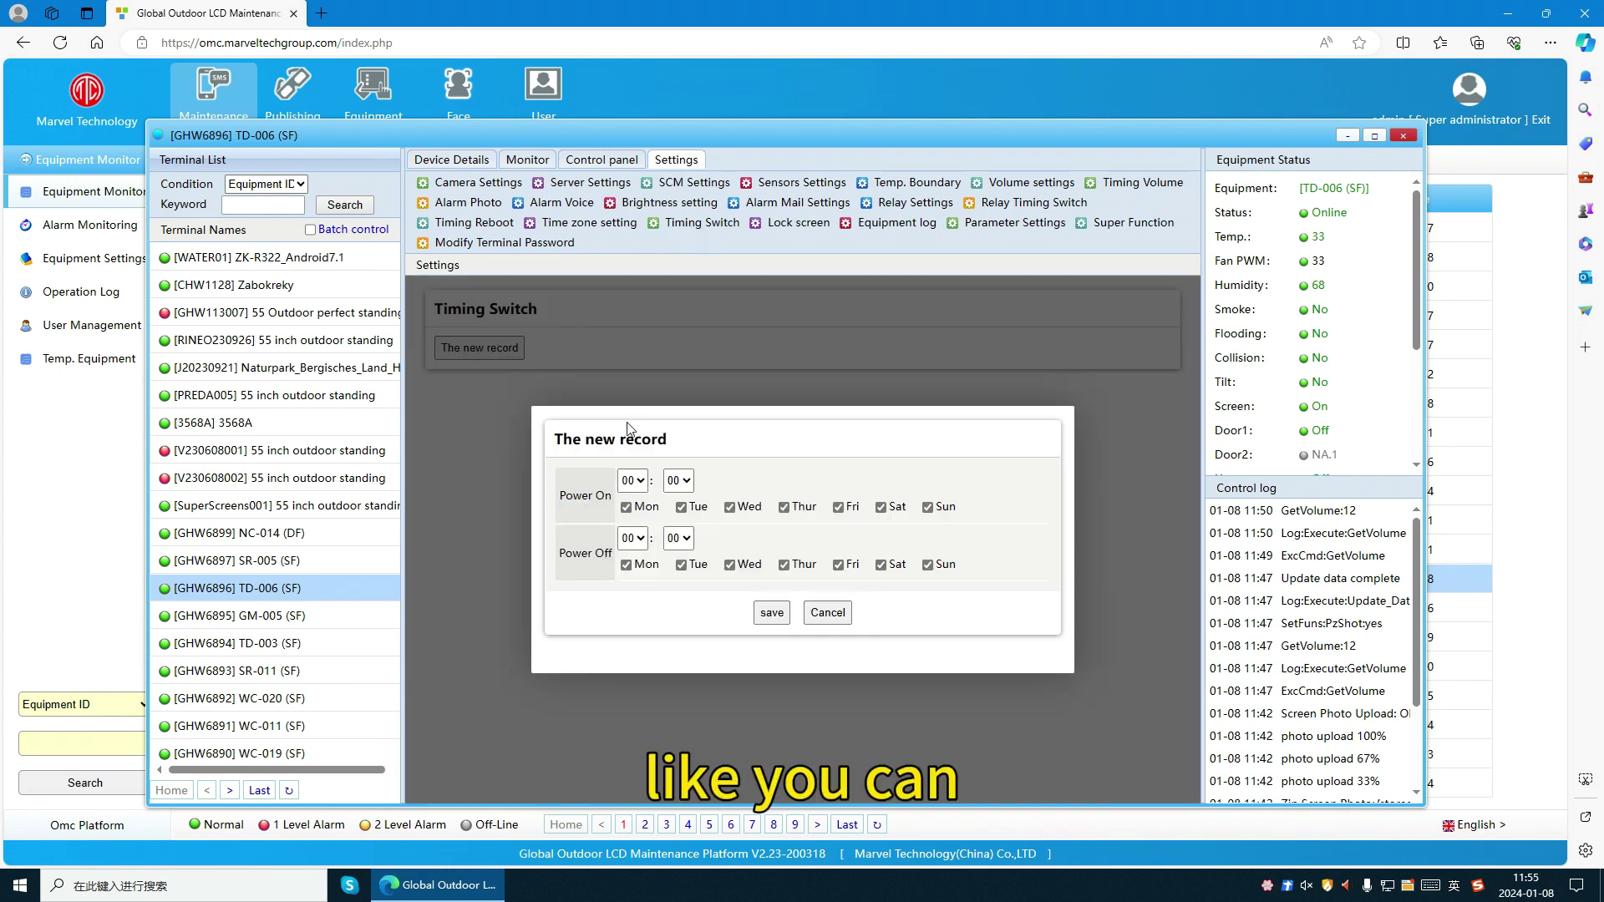
left_click(632, 480)
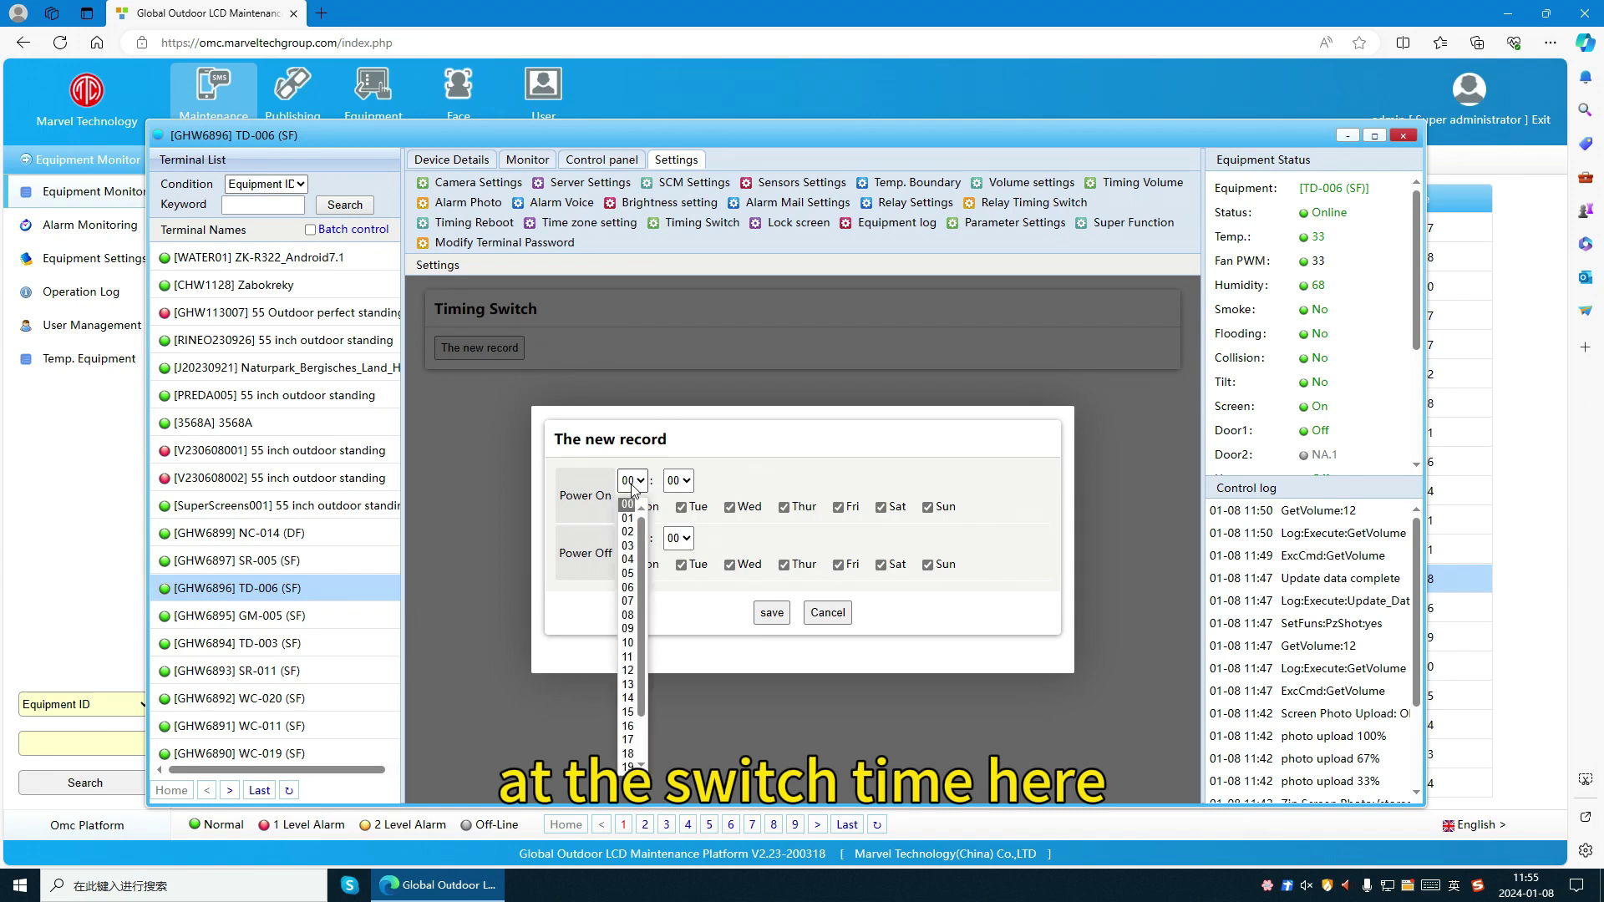
left_click(629, 574)
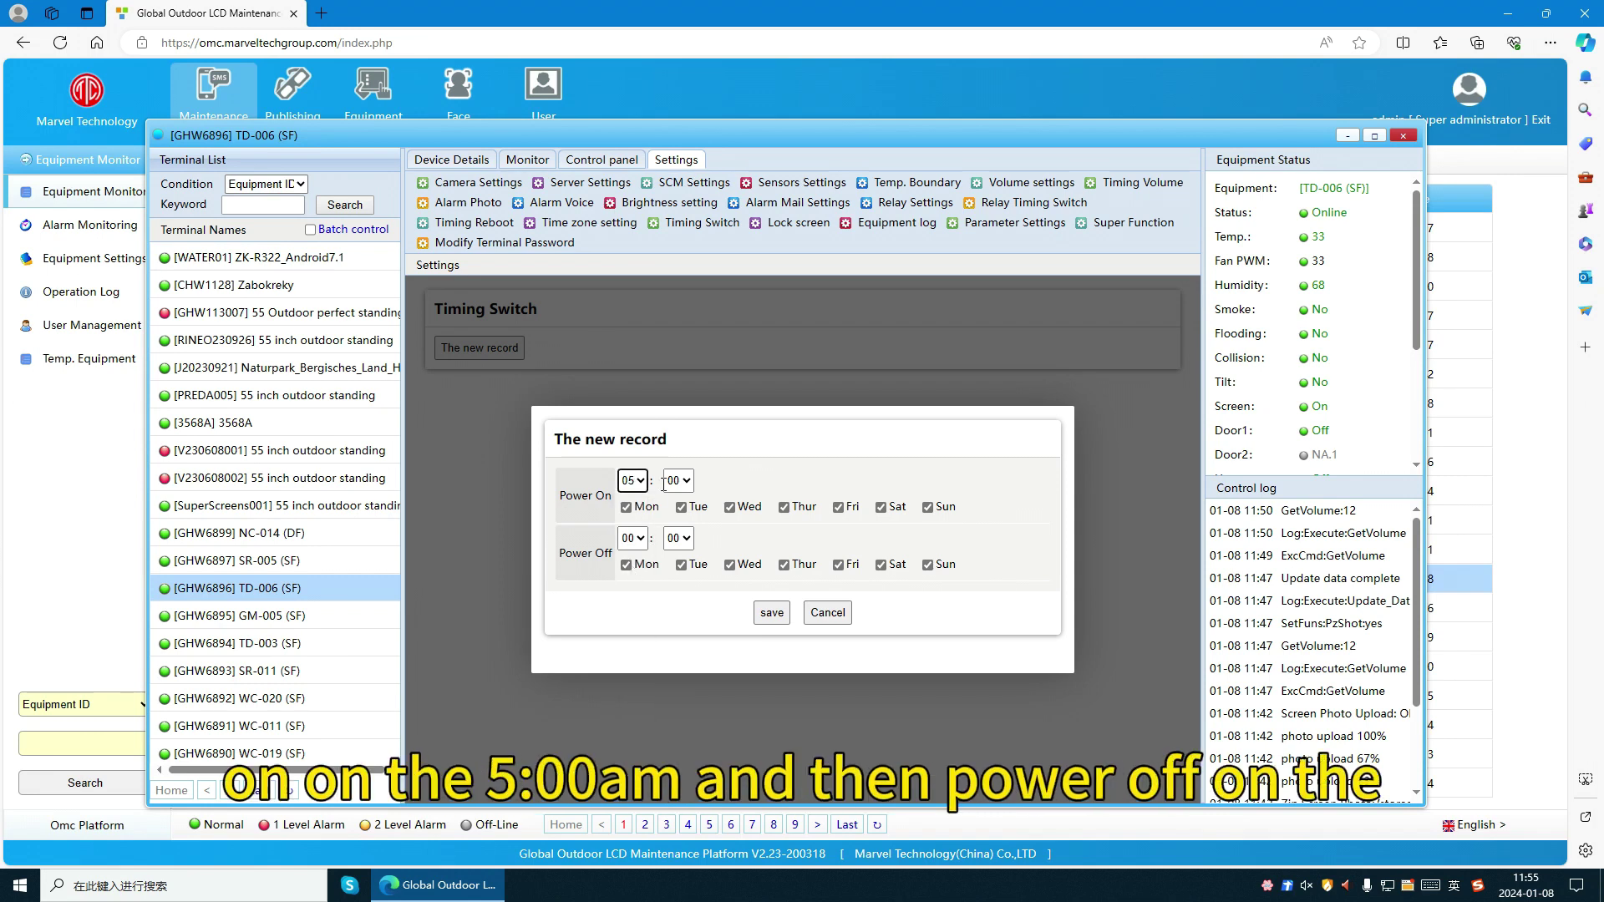
left_click(632, 538)
left_click(633, 538)
type("21")
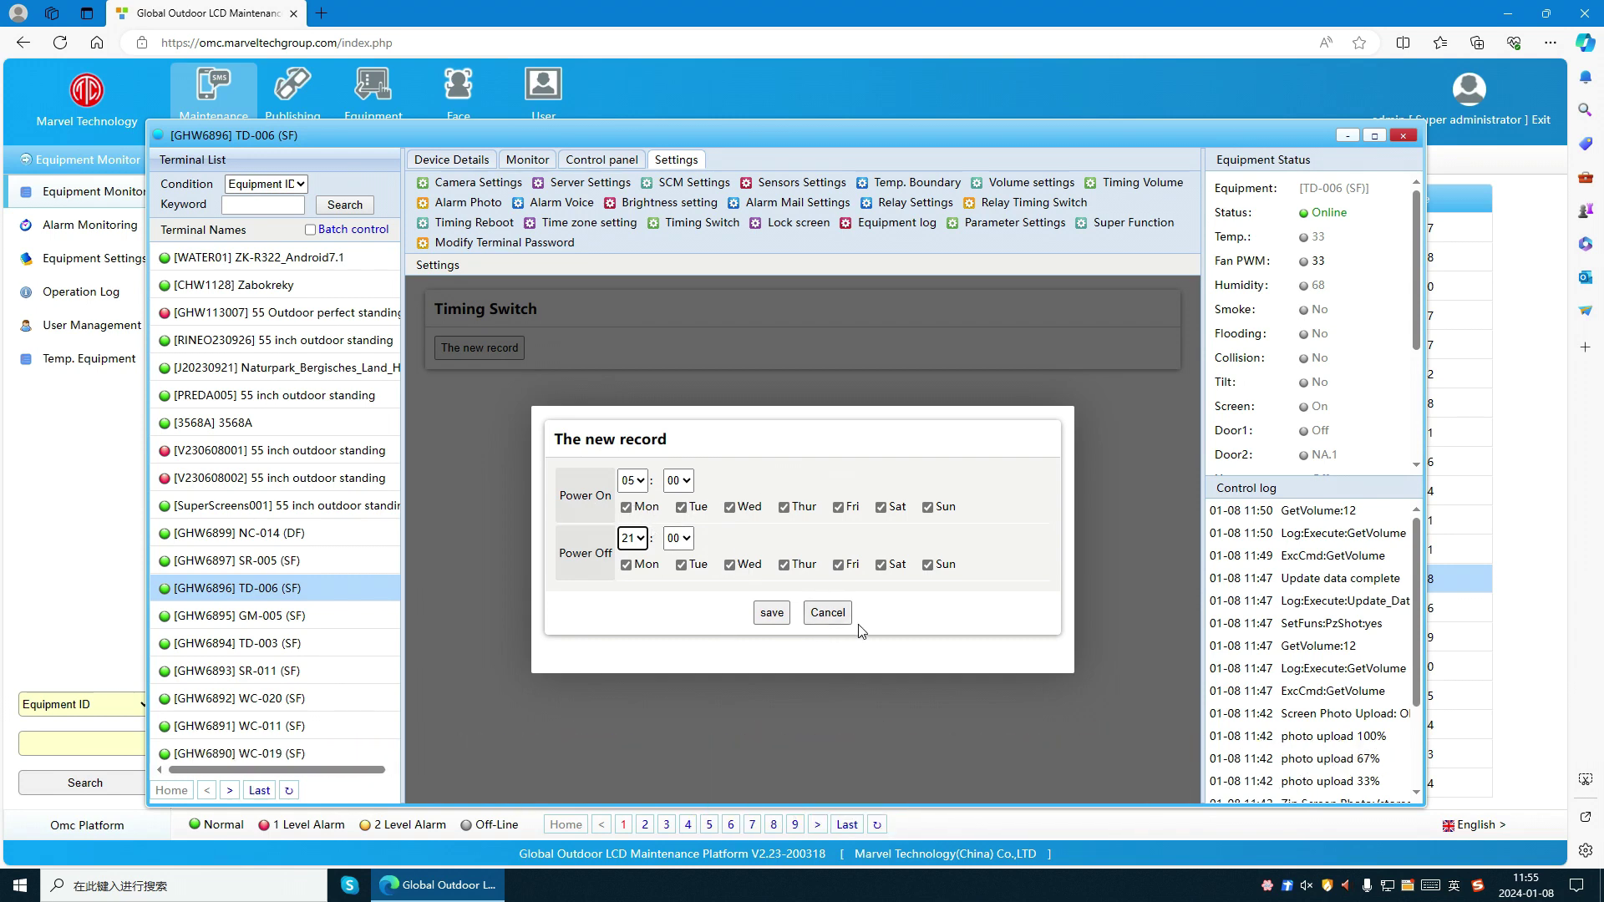
left_click(827, 612)
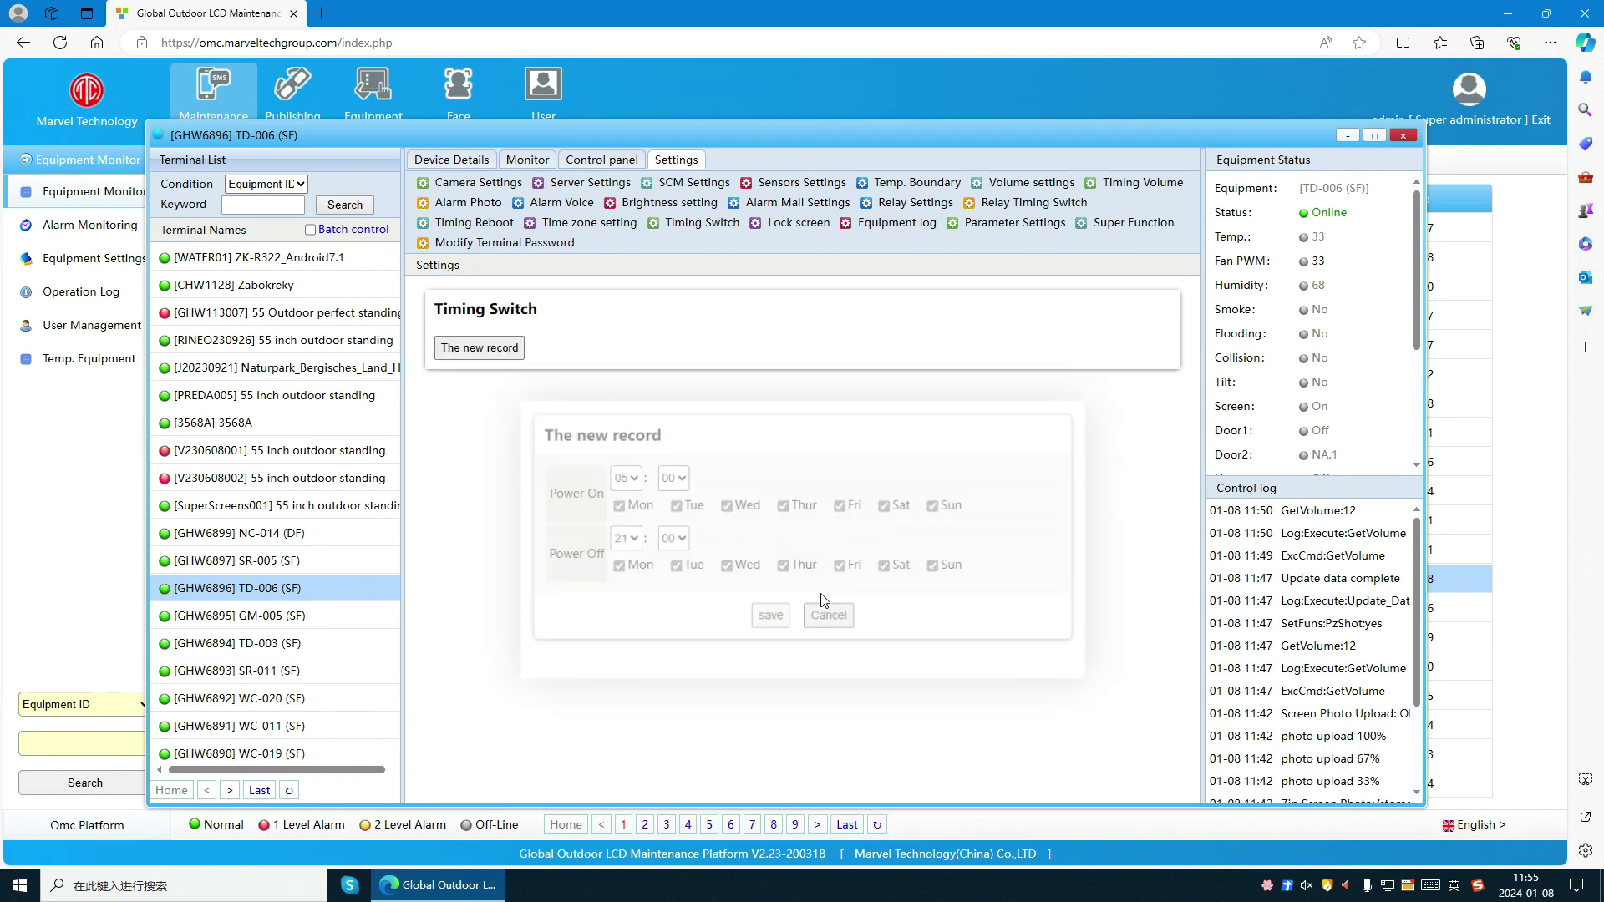
- Look through the lock screen, equipment log, parameter, super function and terminal password settings, and close the device window
left_click(798, 223)
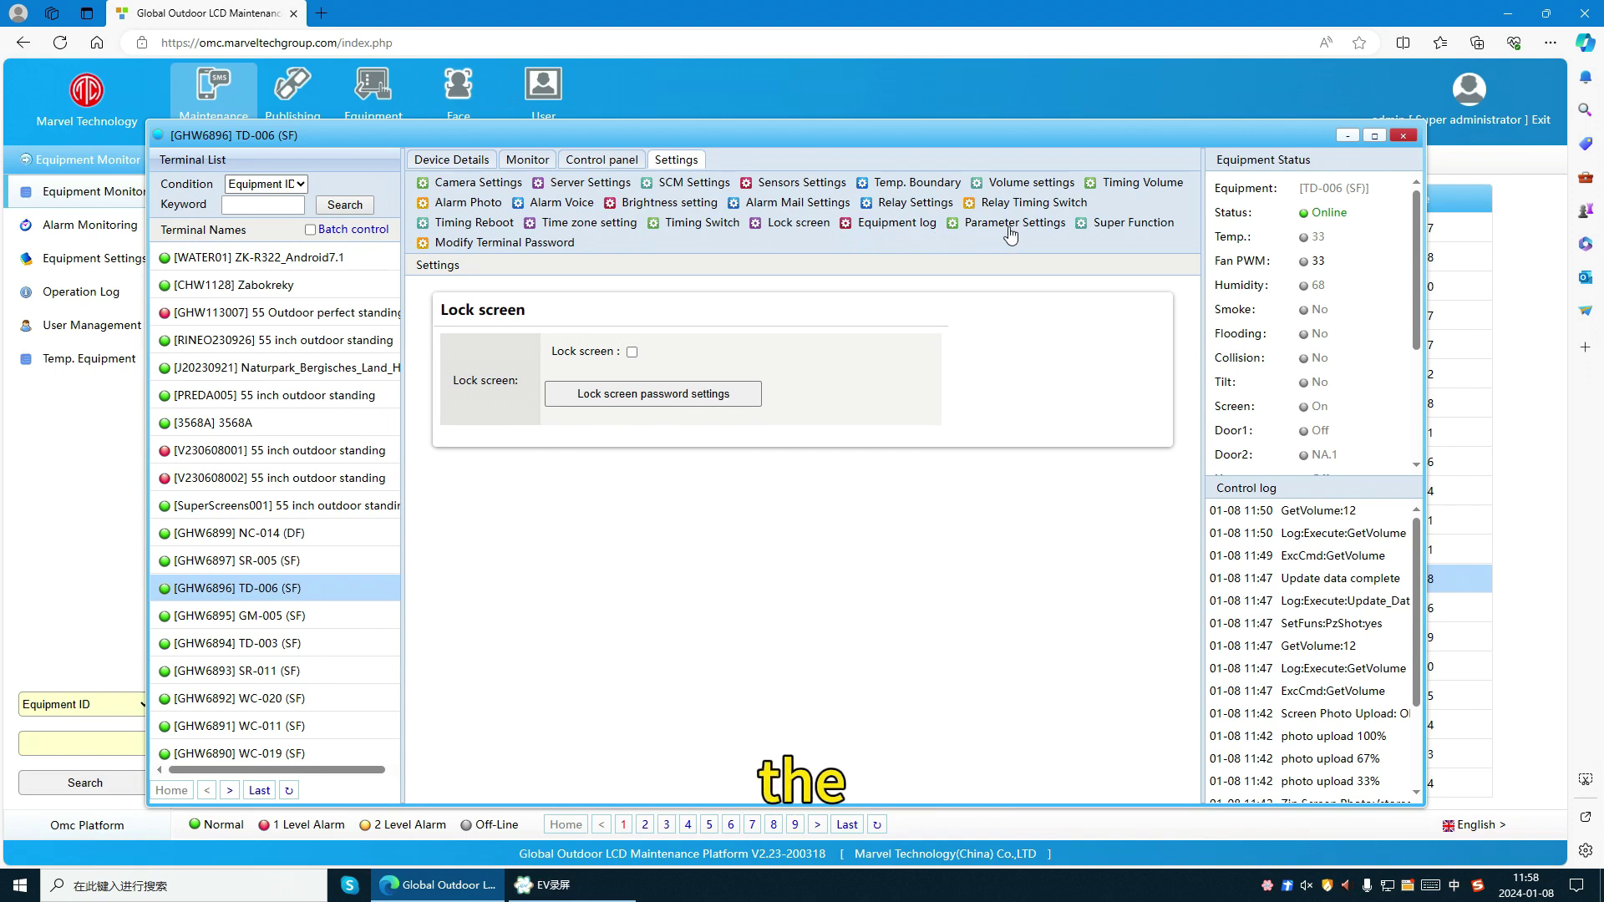
left_click(919, 223)
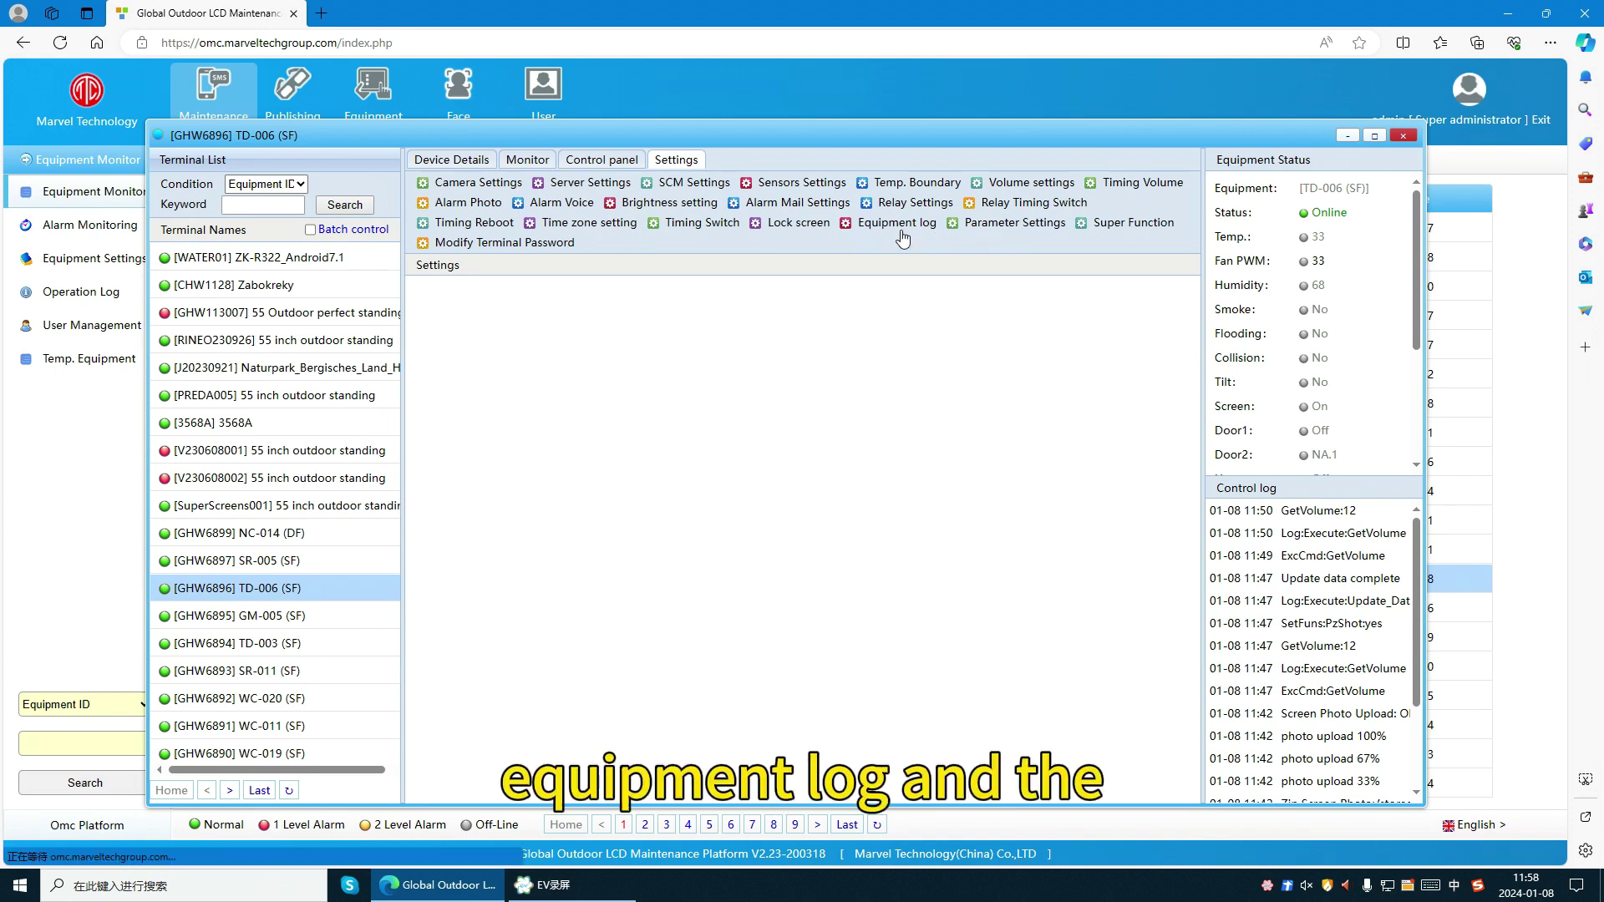
left_click(1008, 234)
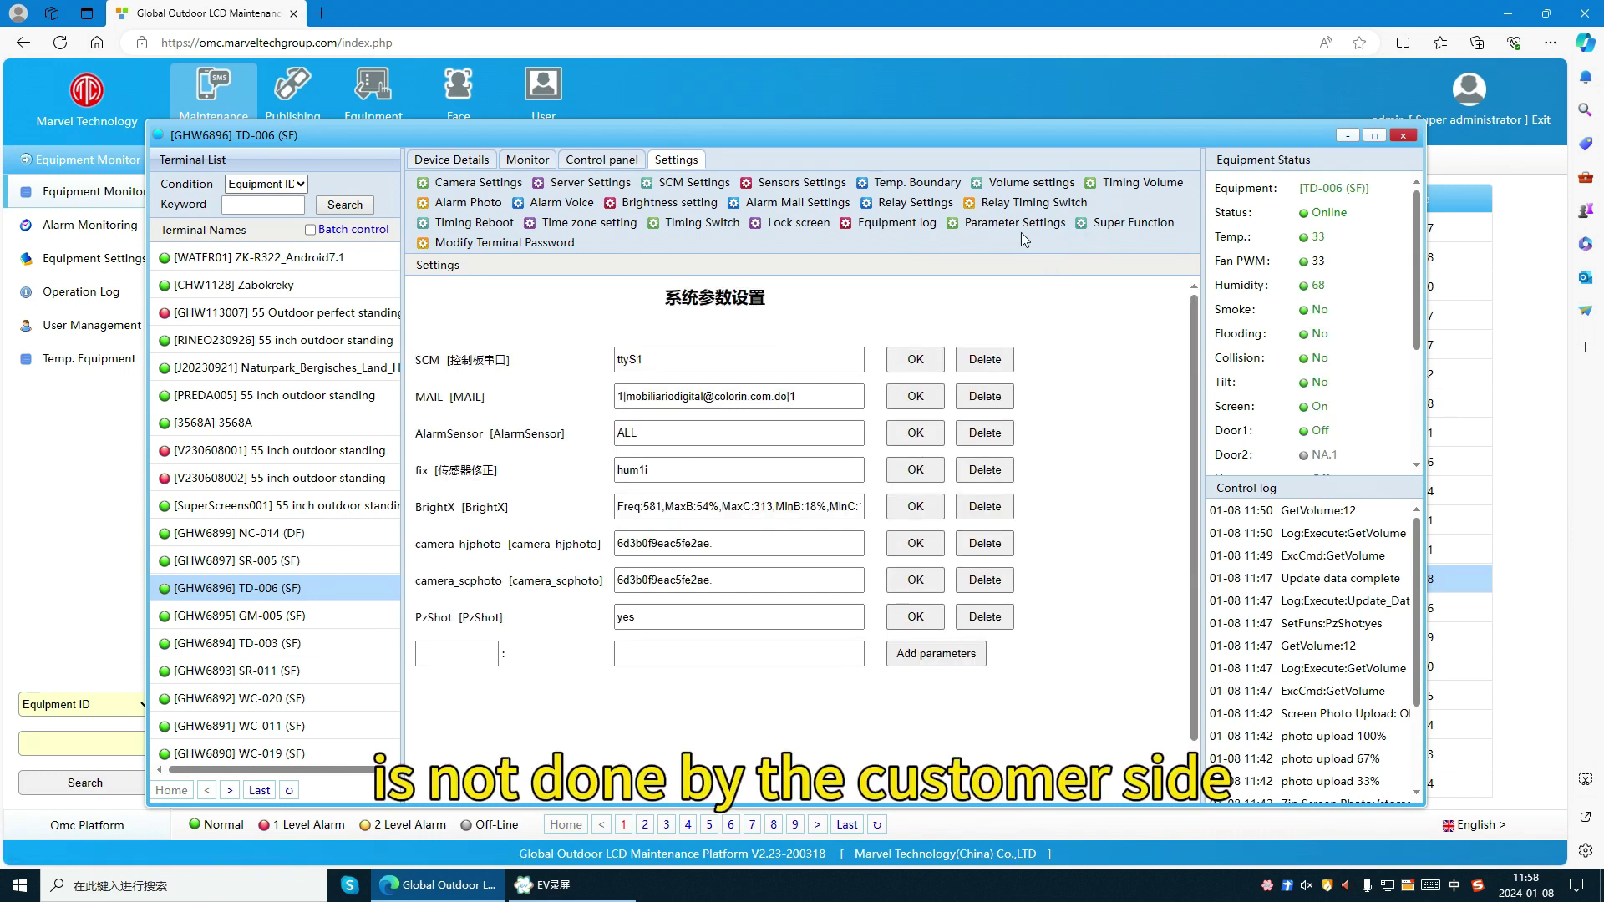
left_click(1085, 224)
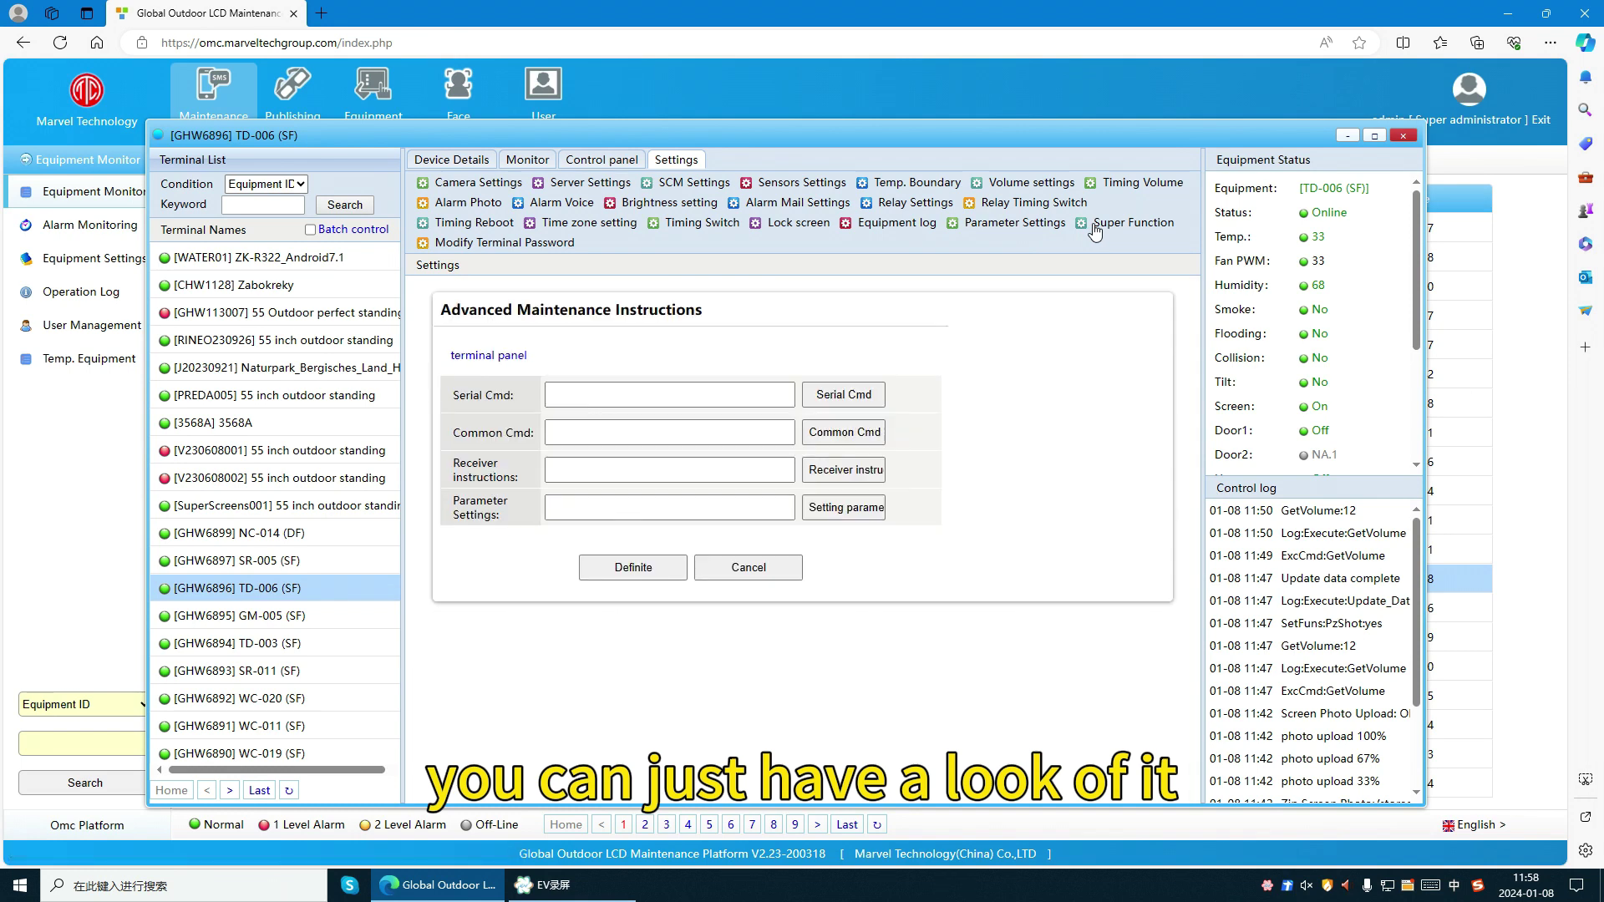
left_click(527, 243)
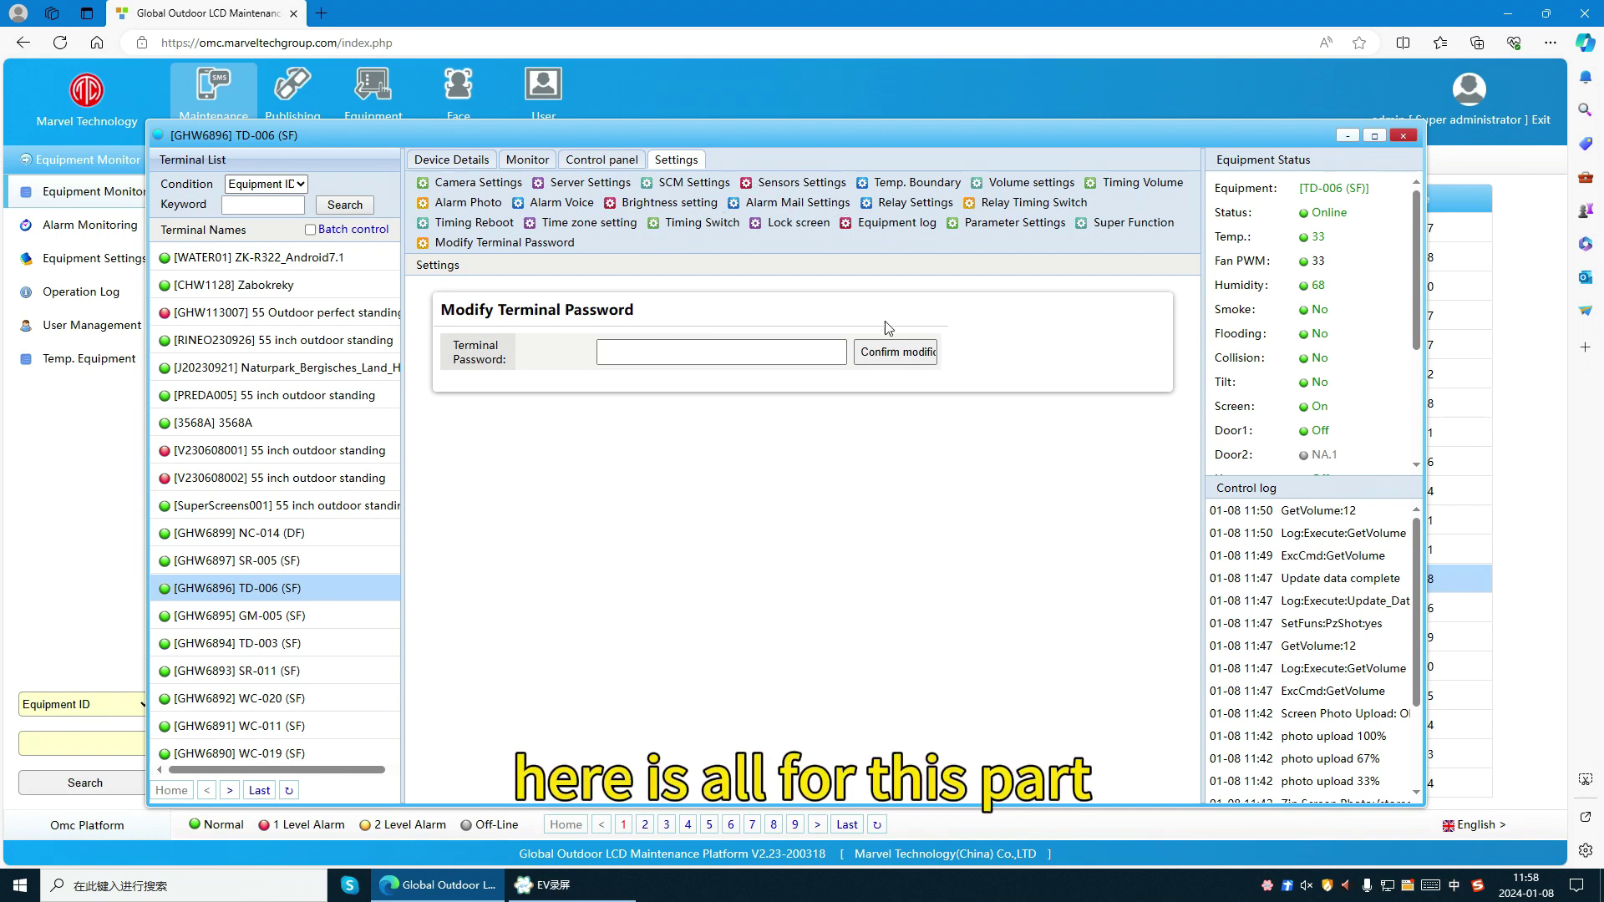
left_click(1404, 137)
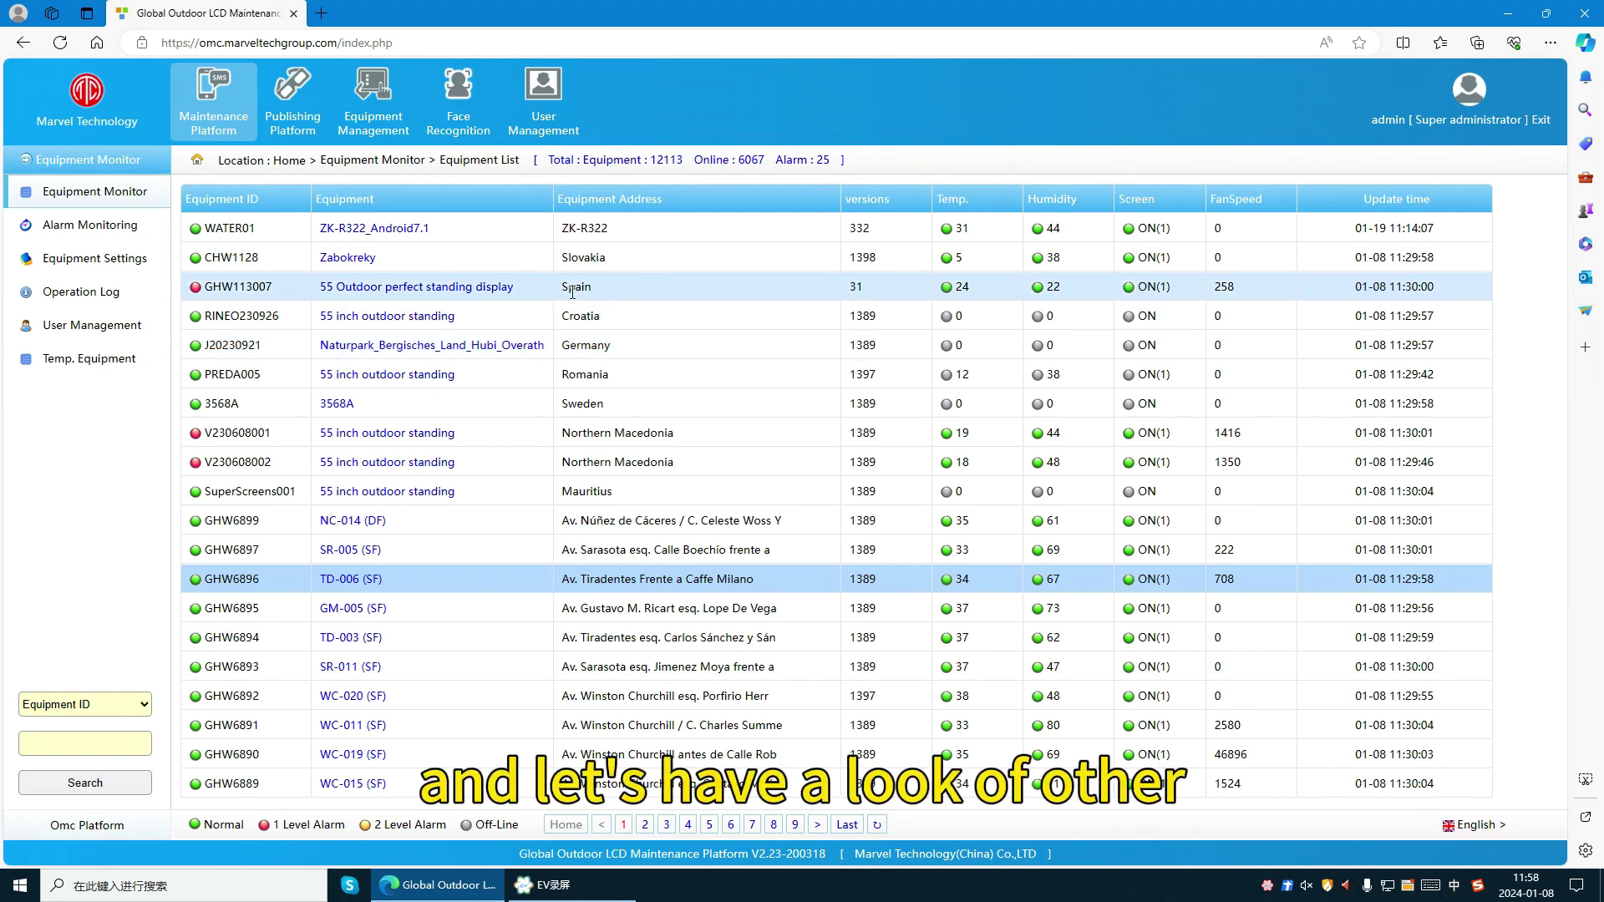
- View the alarm list, and inspect the ID, type, name and address fields of equipment CHW1128 in its edit form without changing them
left_click(103, 230)
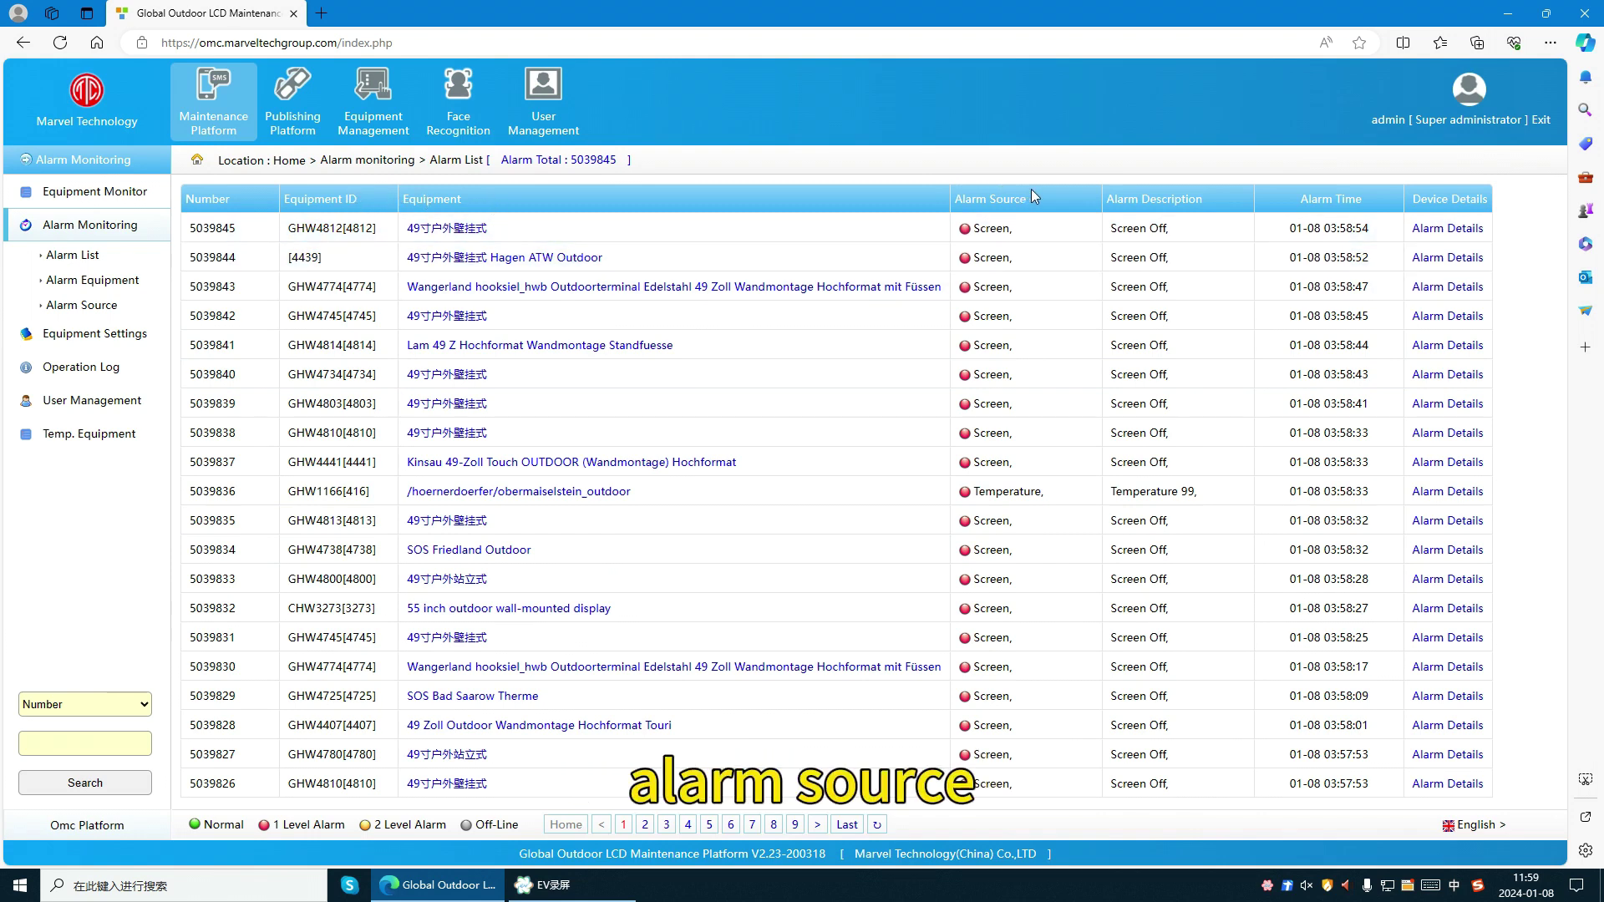
left_click(74, 336)
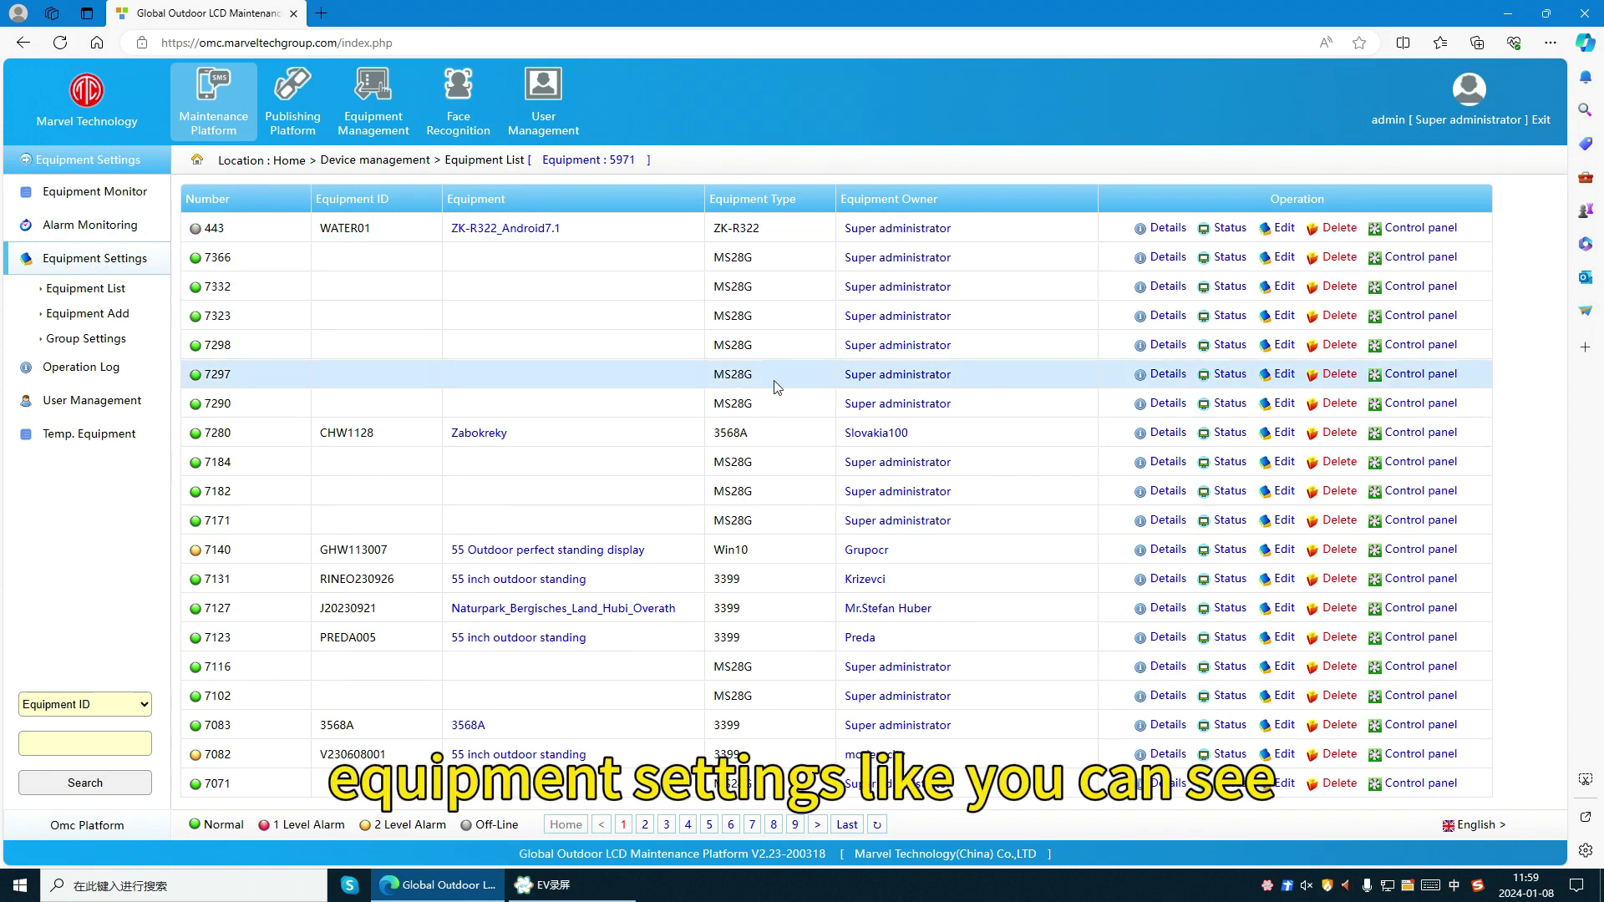
left_click(1283, 433)
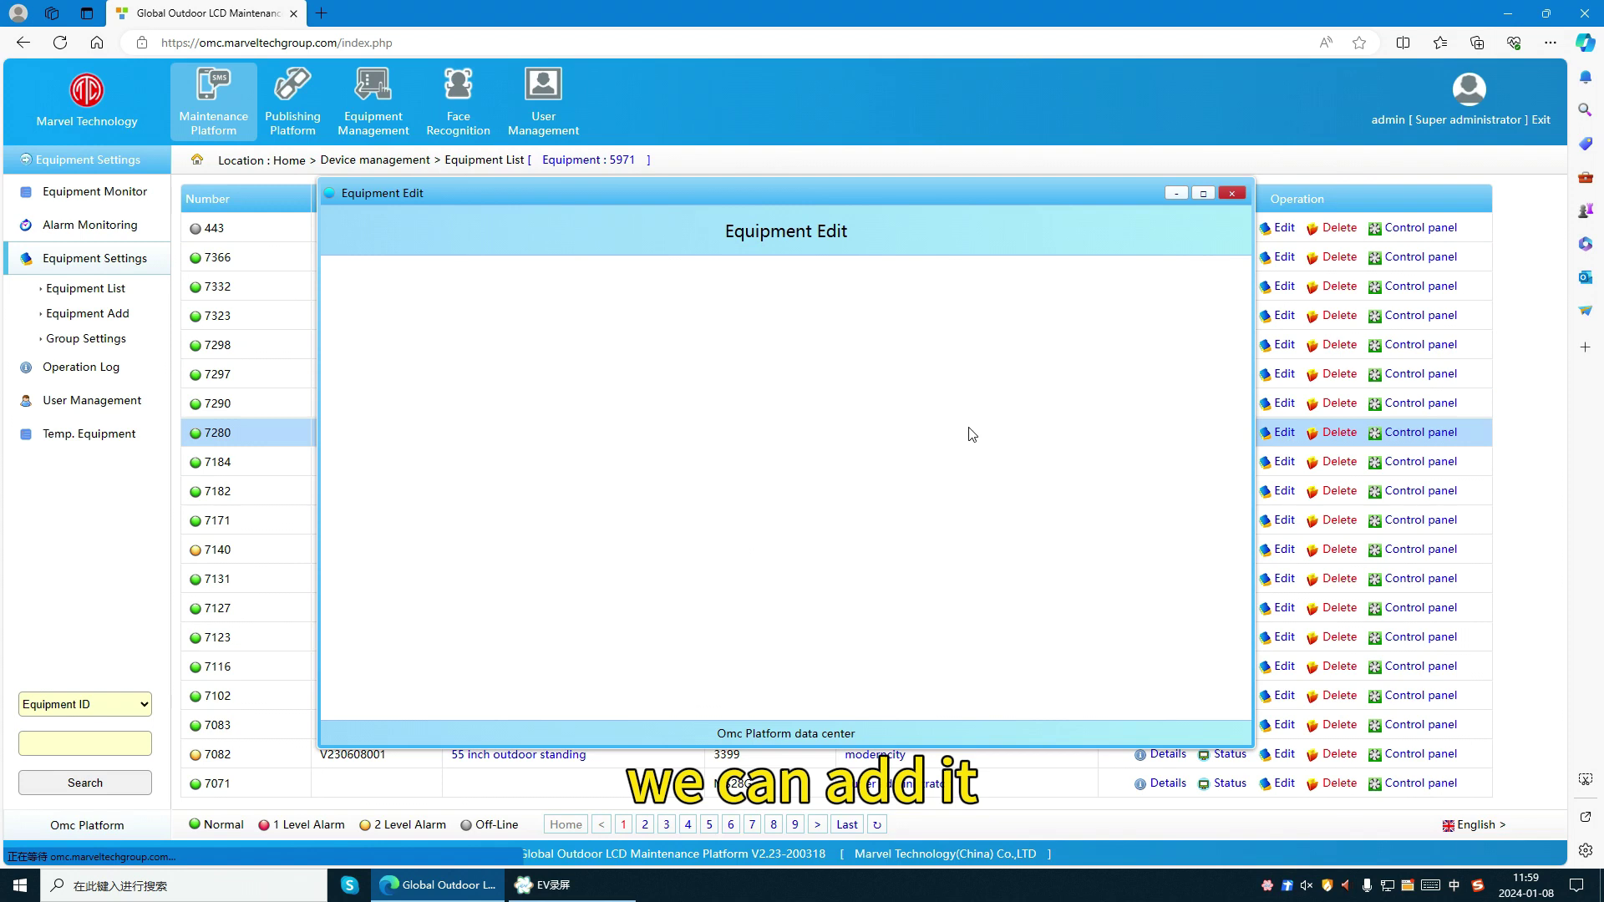
left_click_drag(681, 326, 585, 338)
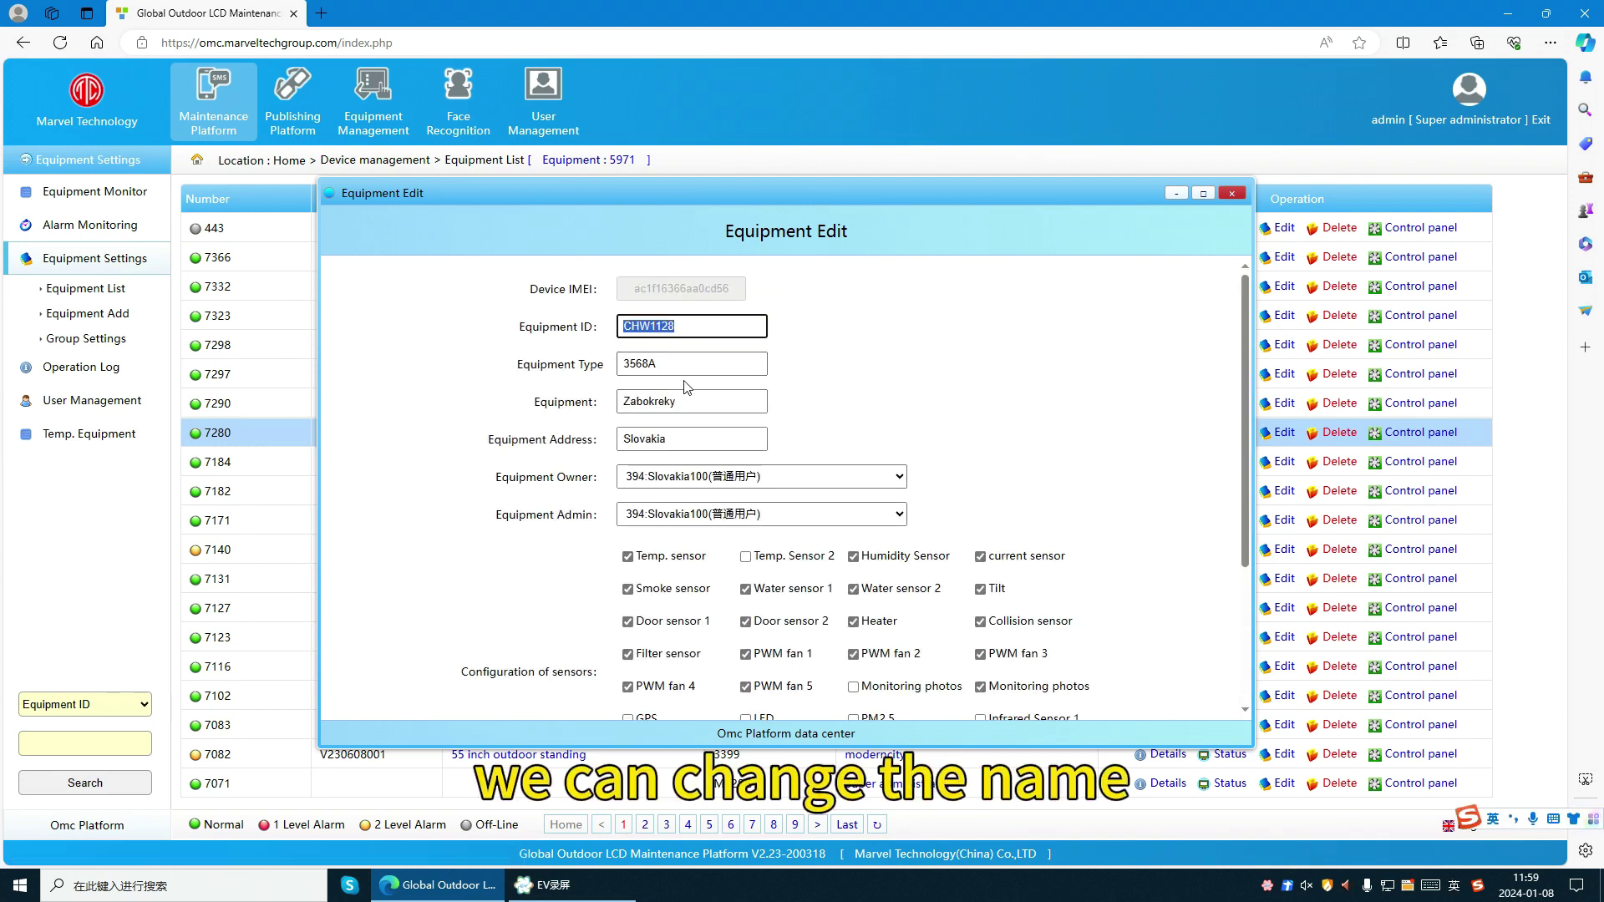
left_click_drag(681, 364, 588, 365)
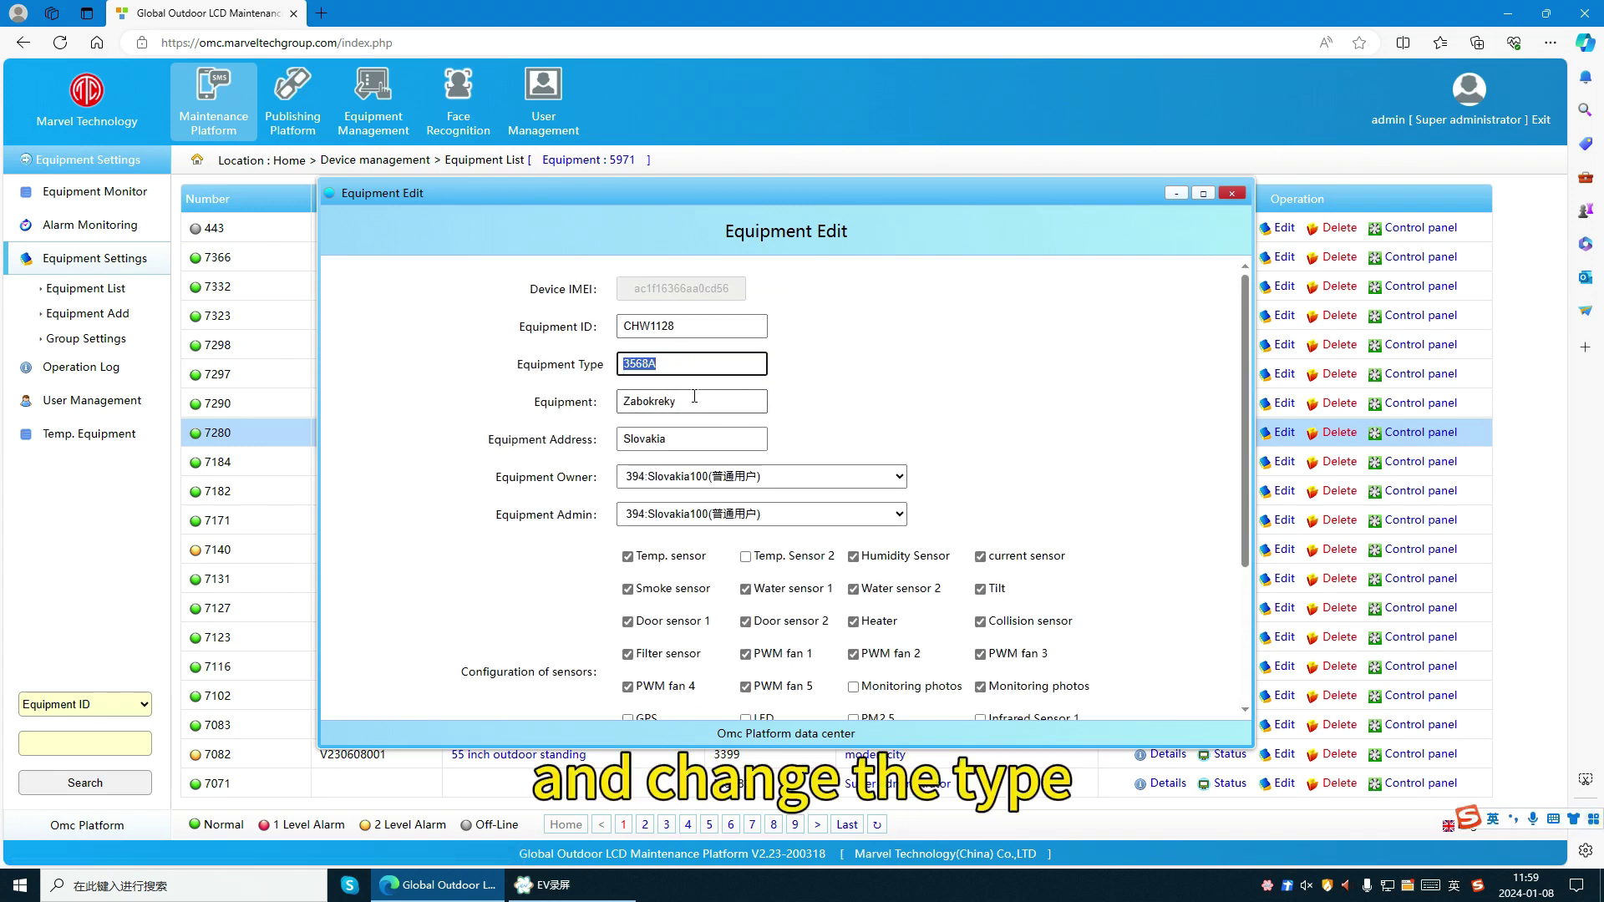
left_click_drag(695, 401, 618, 402)
left_click_drag(702, 439, 375, 435)
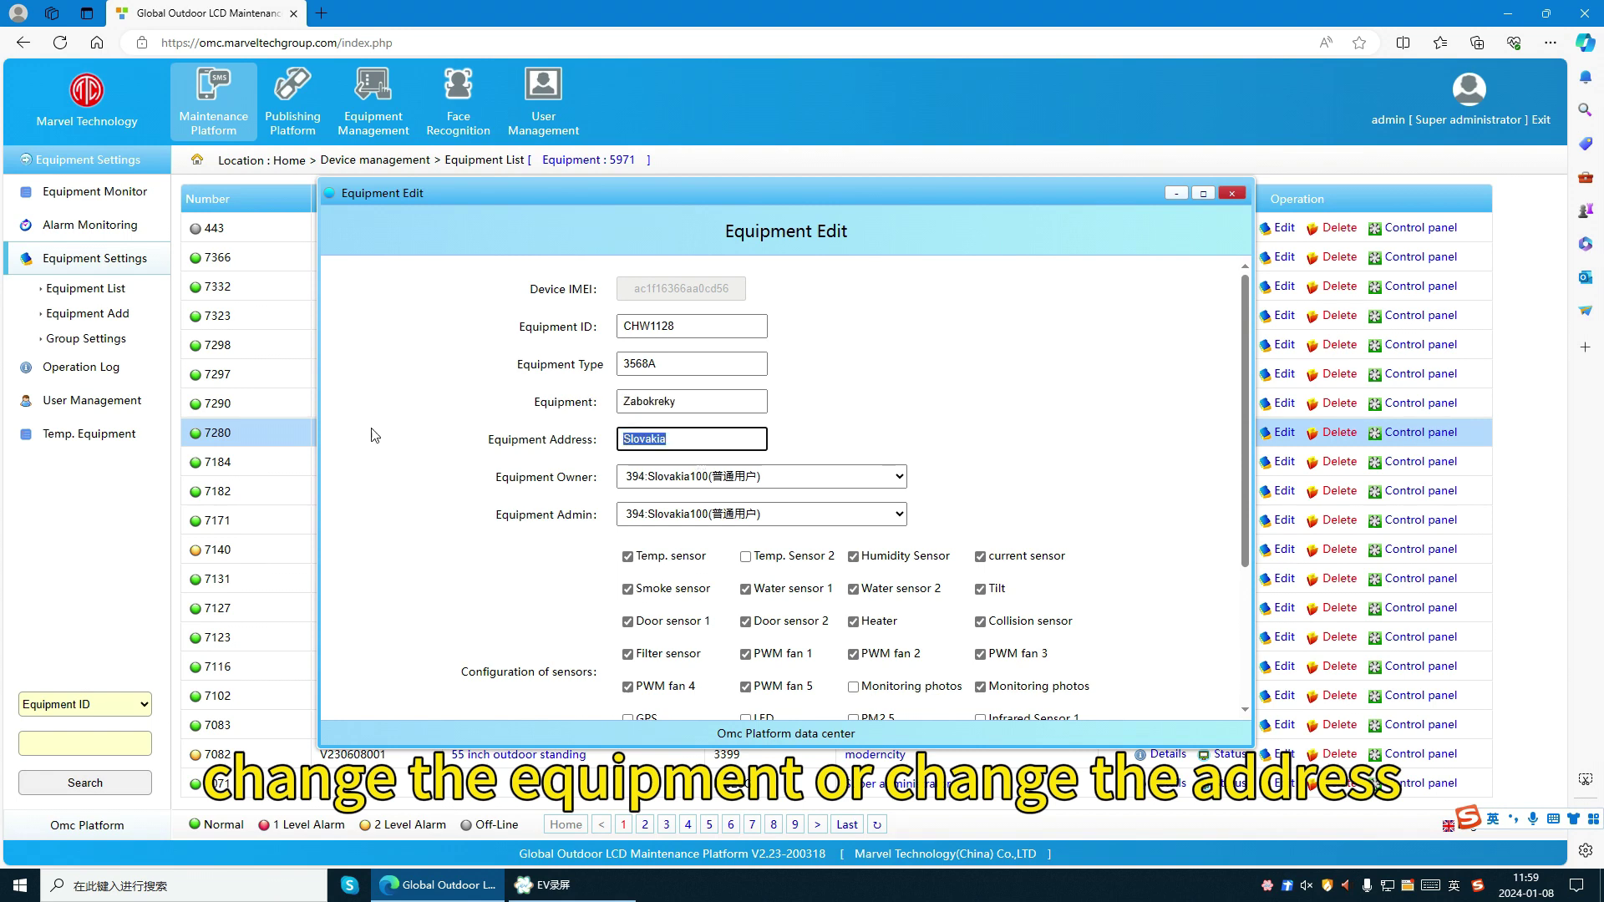
left_click(1232, 193)
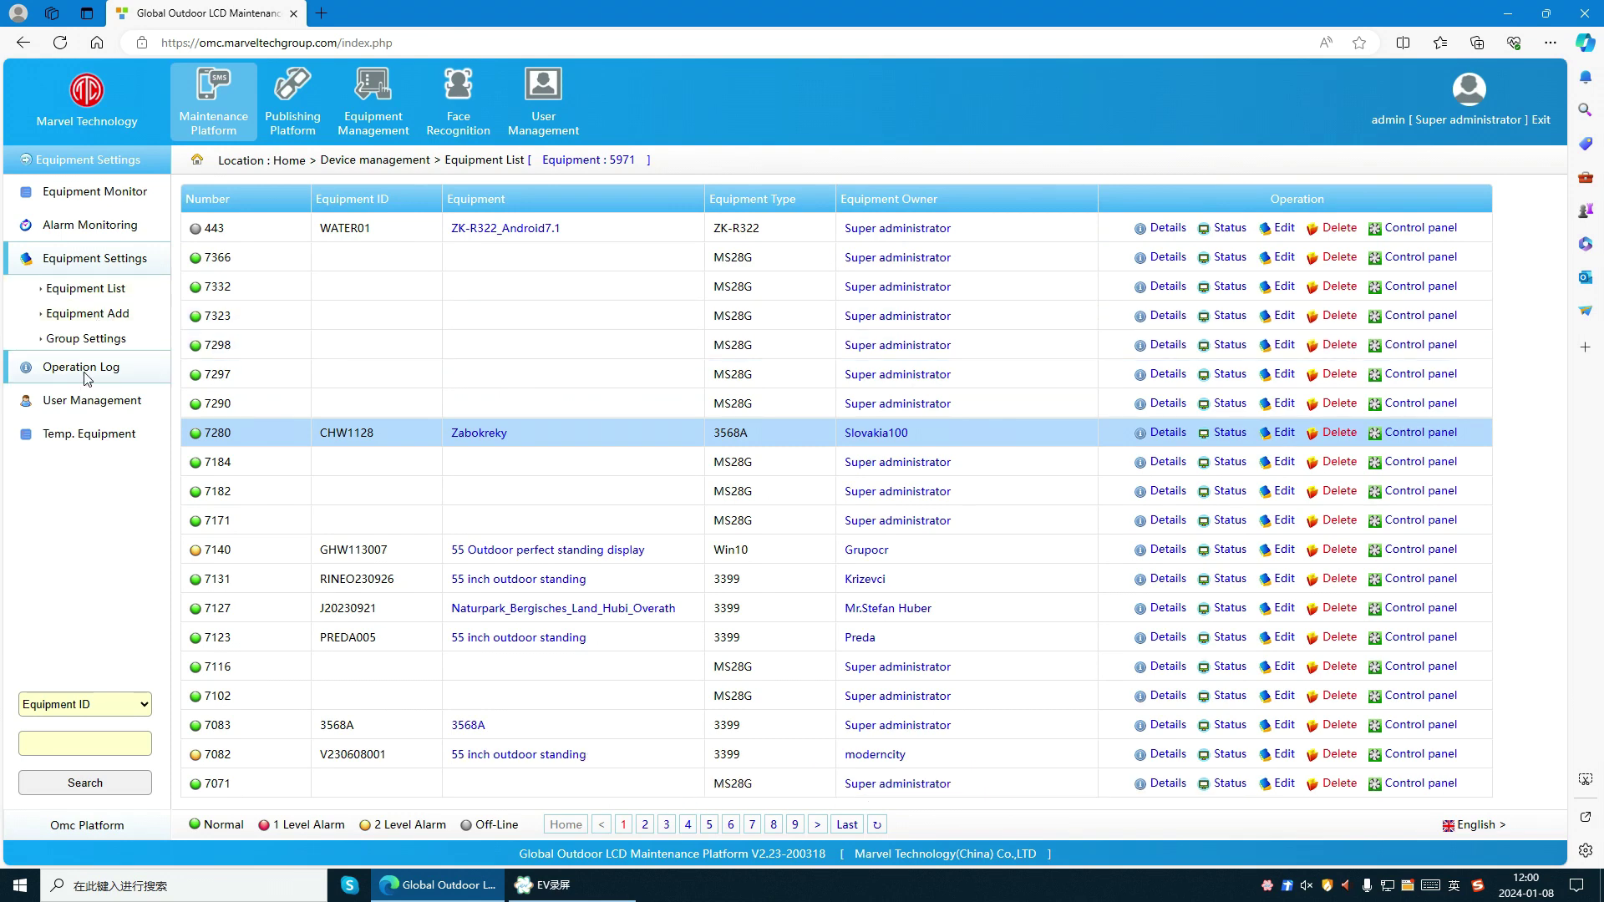
- Look through the operation log, user management and temperature equipment pages, and return to the equipment monitor list
left_click(128, 372)
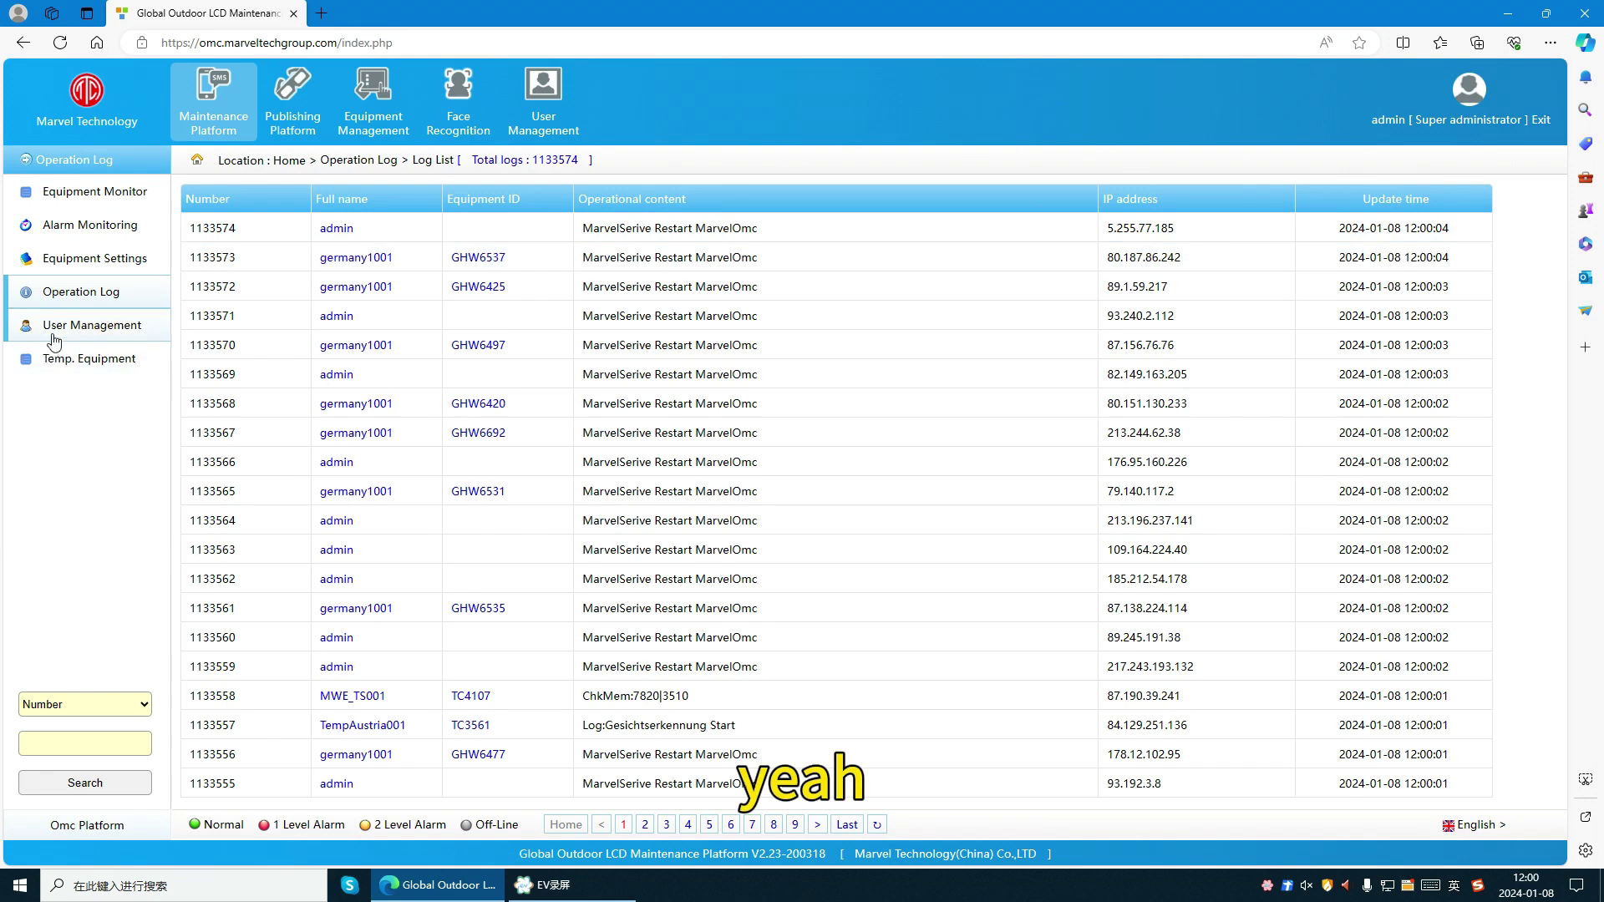
left_click(79, 324)
left_click(158, 354)
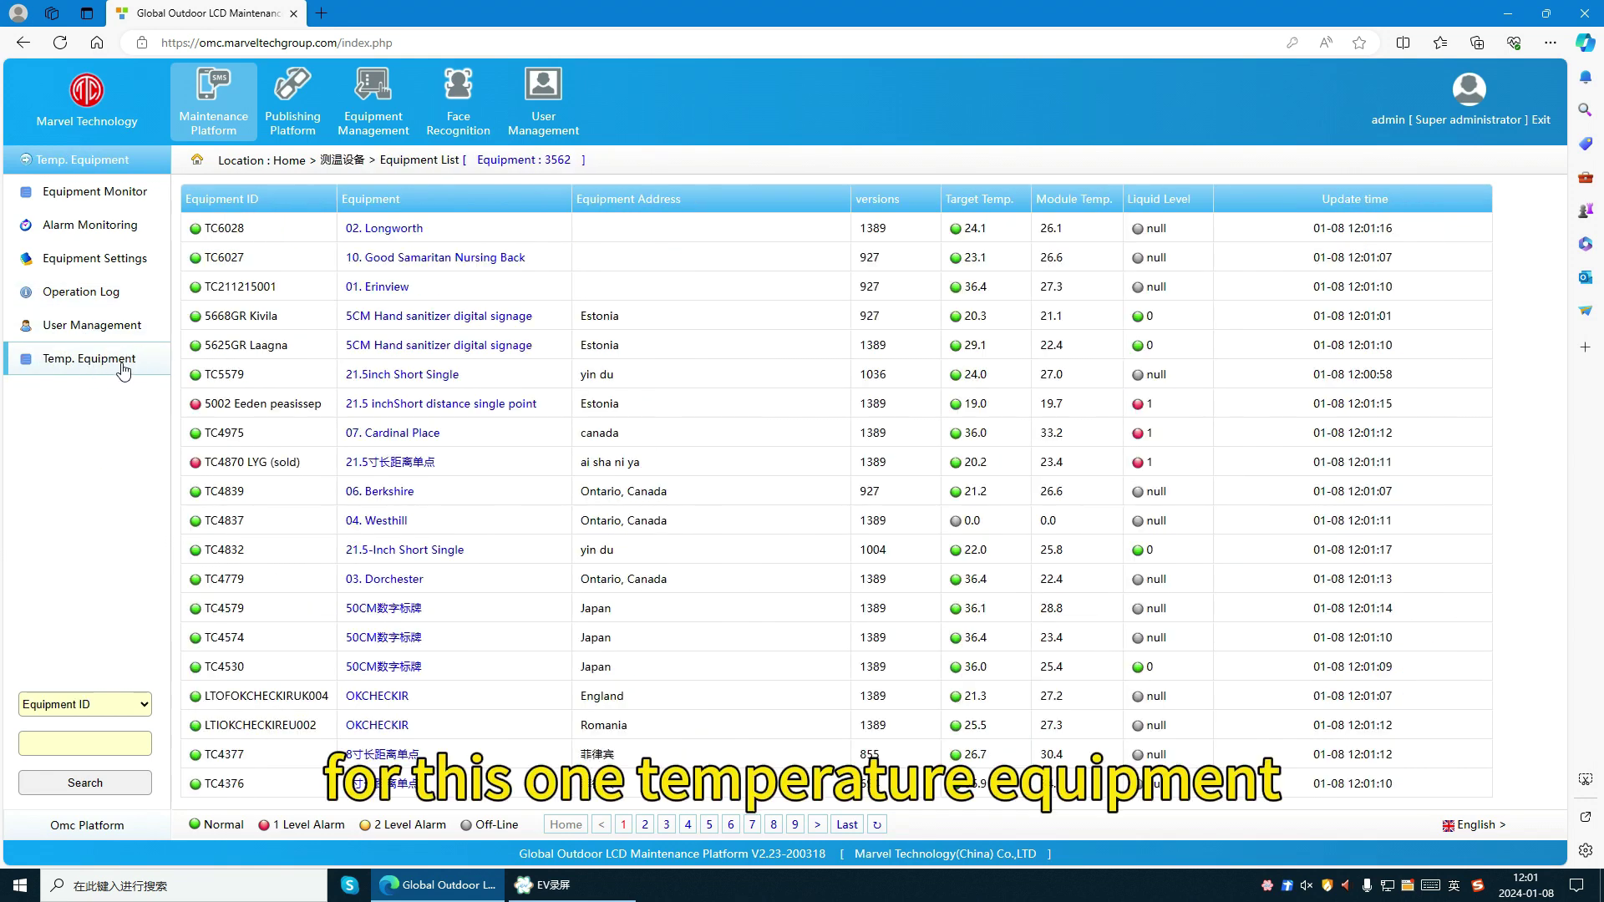
left_click(130, 191)
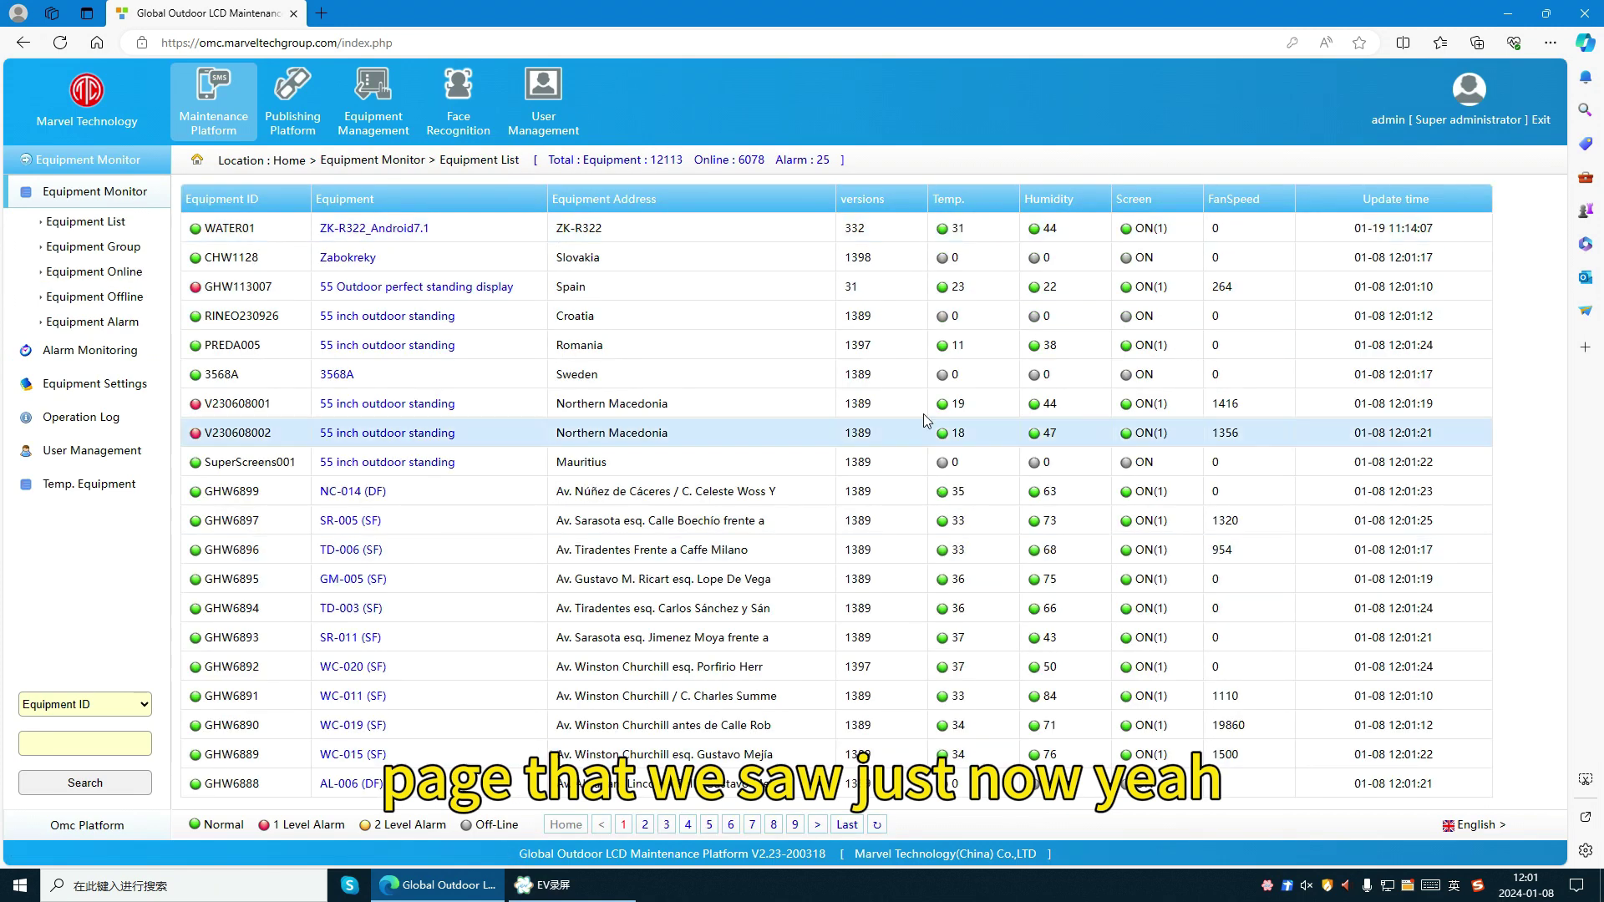